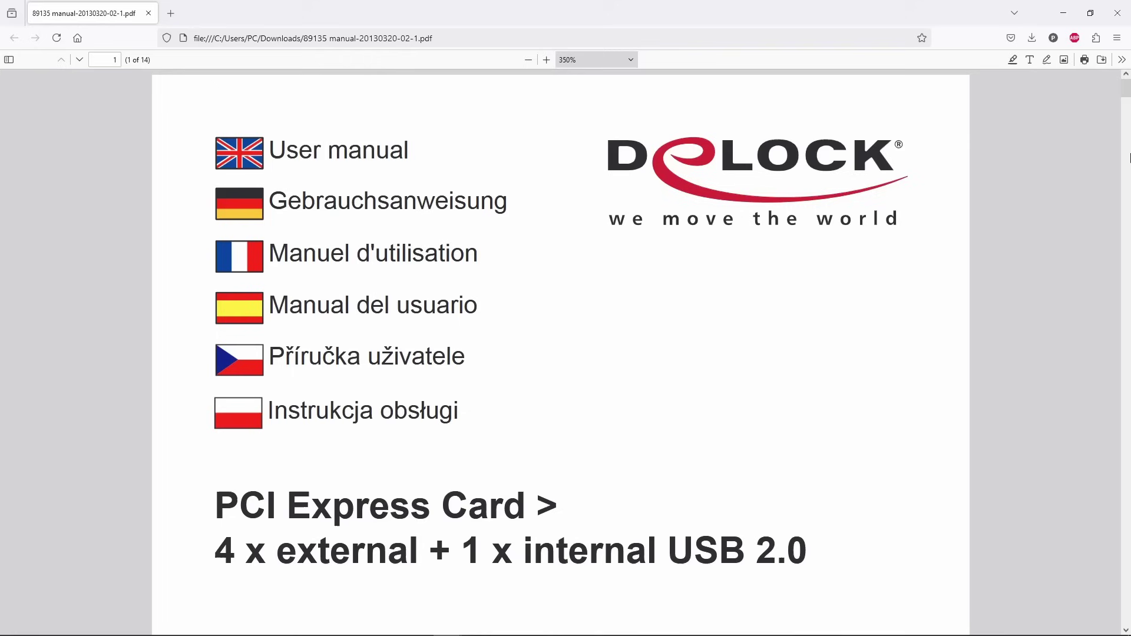
pyautogui.scroll(-5, 566, 353)
pyautogui.scroll(-5, 566, 354)
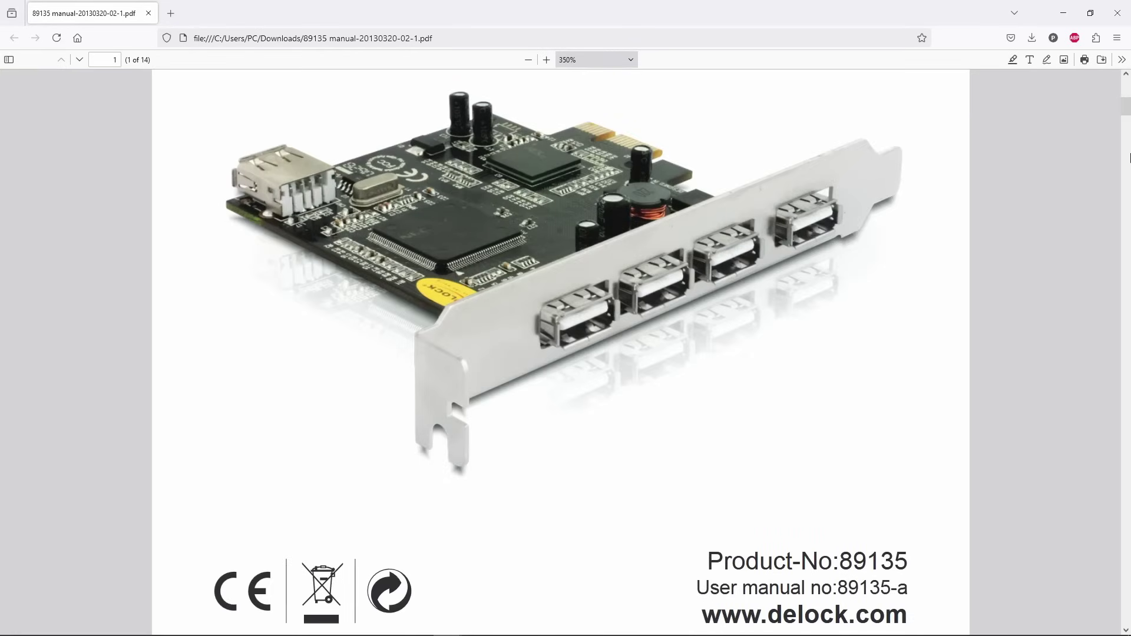
pyautogui.scroll(-8, 566, 353)
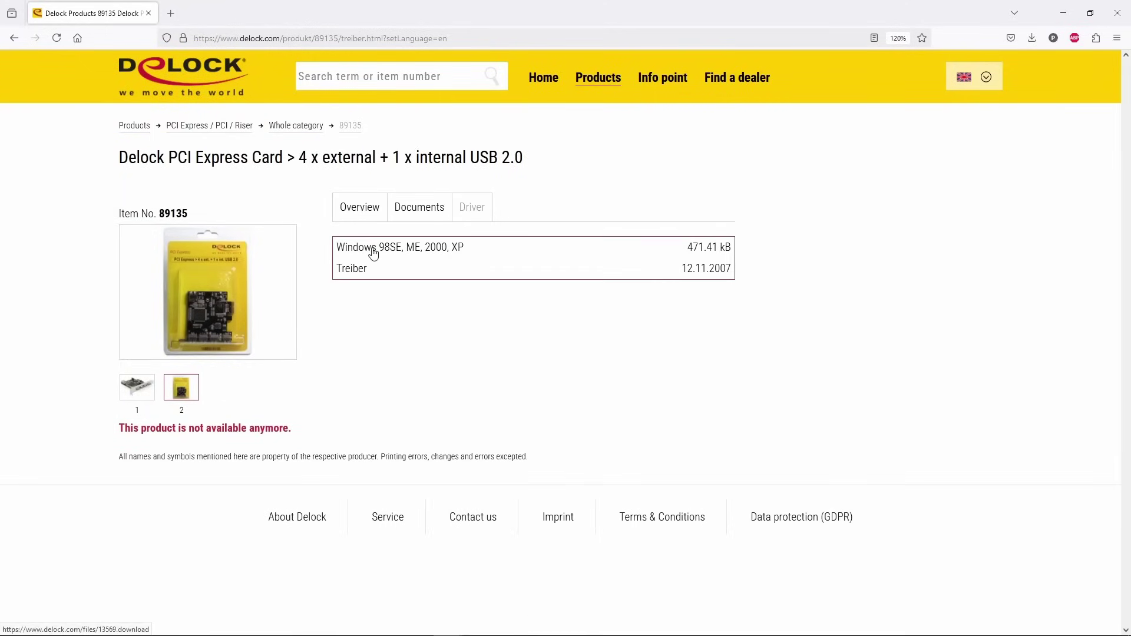
# Open the downloaded Delock Windows 98SE driver zip in File Explorer and select ousb2hub.sys
pyautogui.click(373, 250)
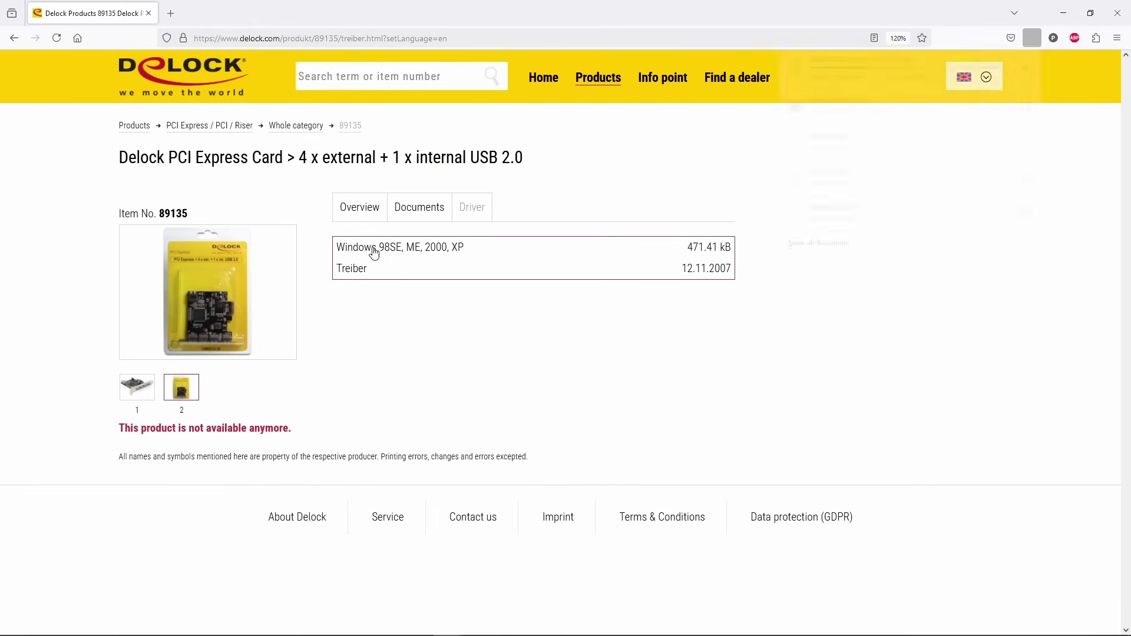
pyautogui.click(857, 64)
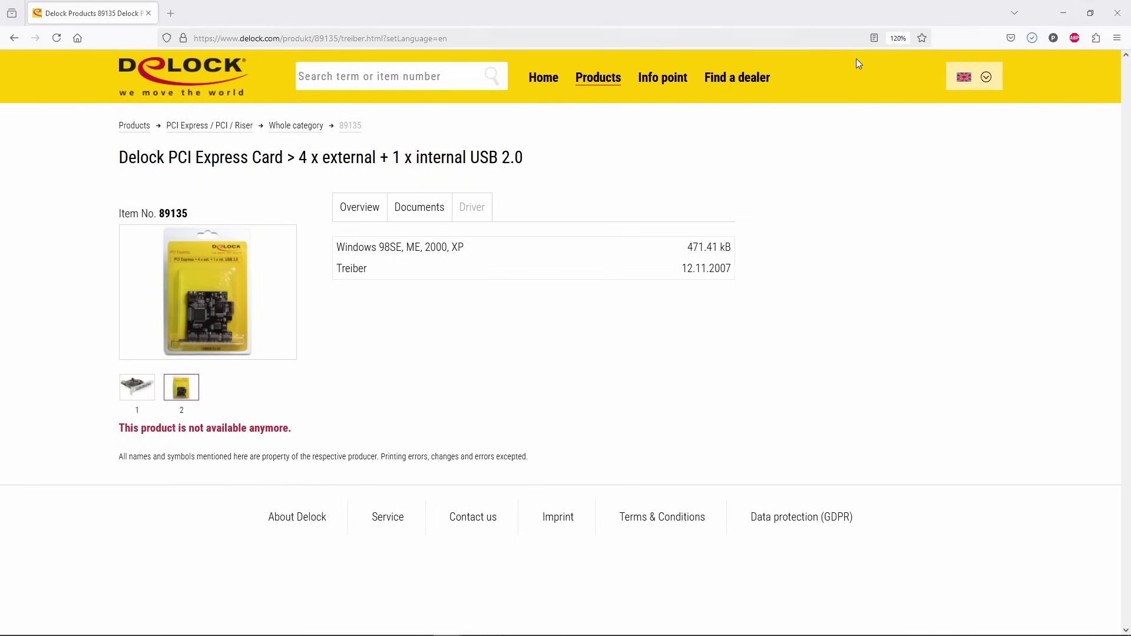
pyautogui.click(674, 80)
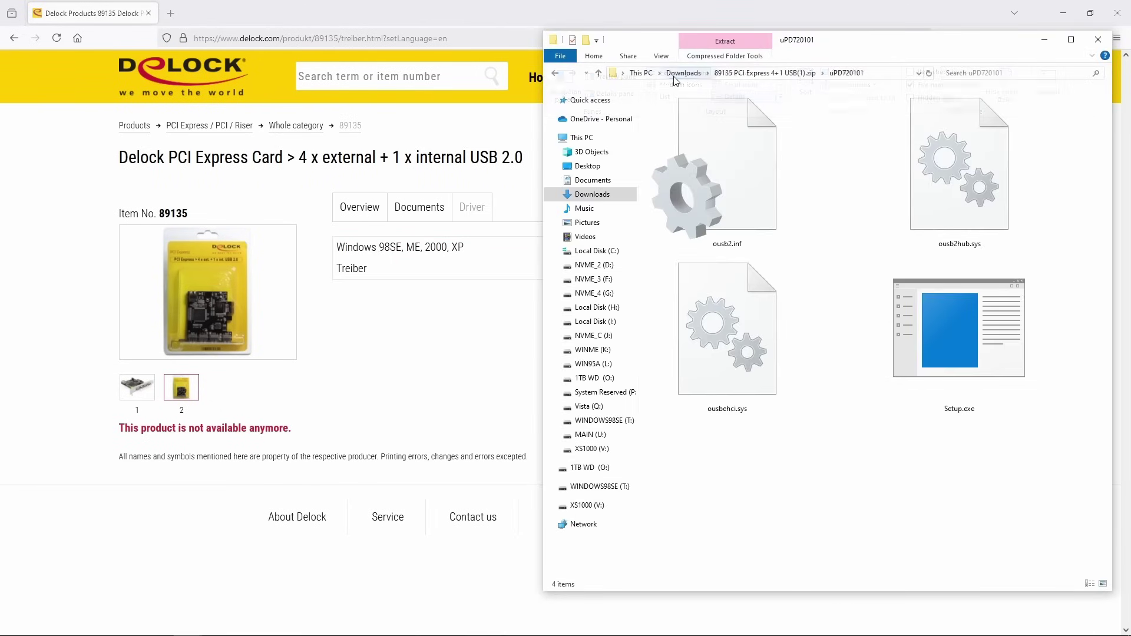
pyautogui.click(959, 173)
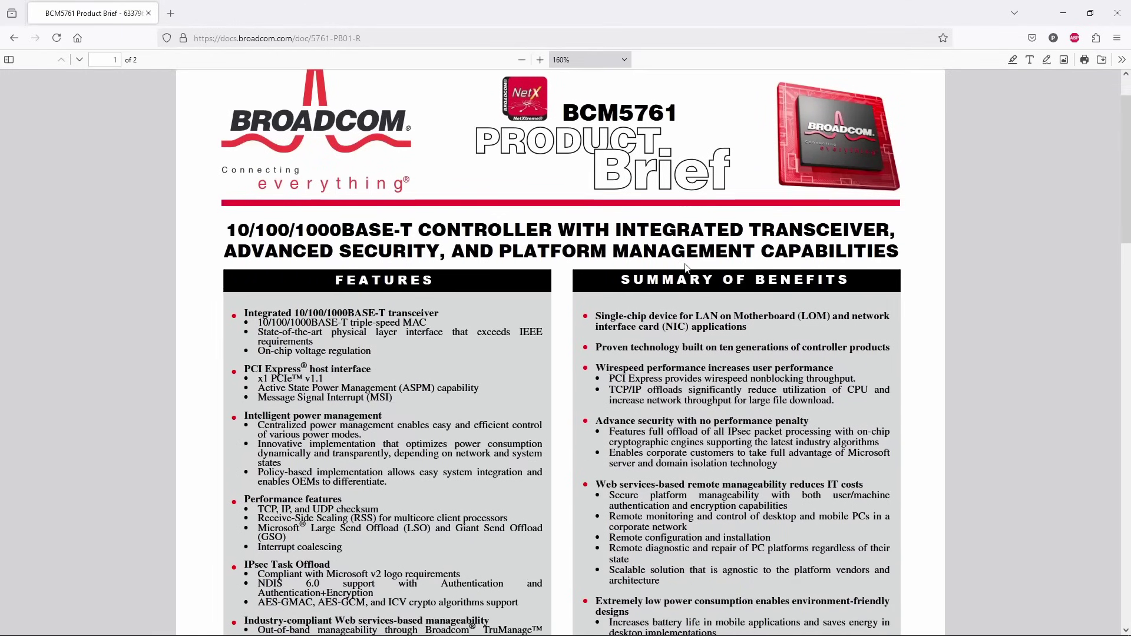
pyautogui.scroll(-8, 695, 257)
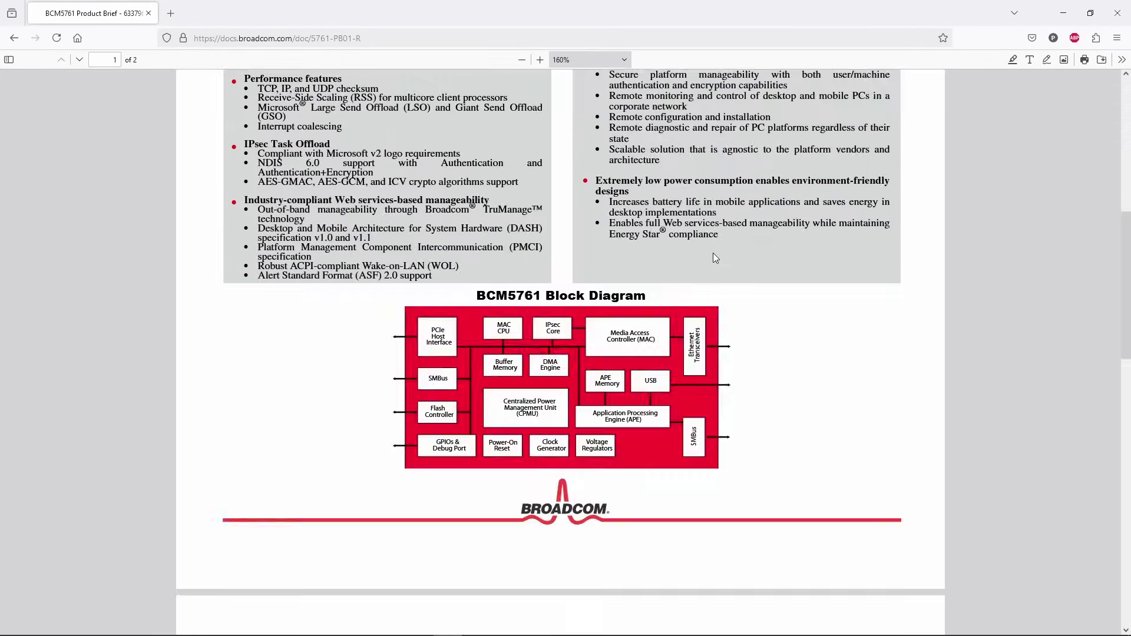
pyautogui.scroll(-8, 713, 253)
pyautogui.scroll(-4, 719, 281)
pyautogui.scroll(-6, 750, 270)
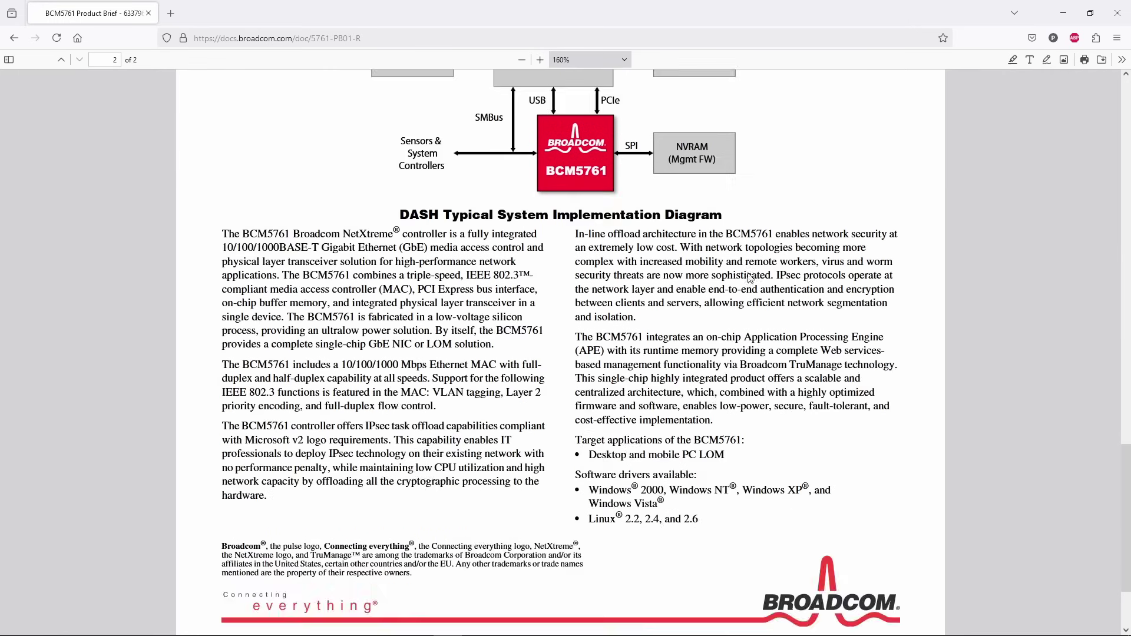
pyautogui.scroll(-3, 755, 272)
# Return to the BCM5761 brief's start, then enlarge the last page's 2009 copyright footer
pyautogui.press('Home')
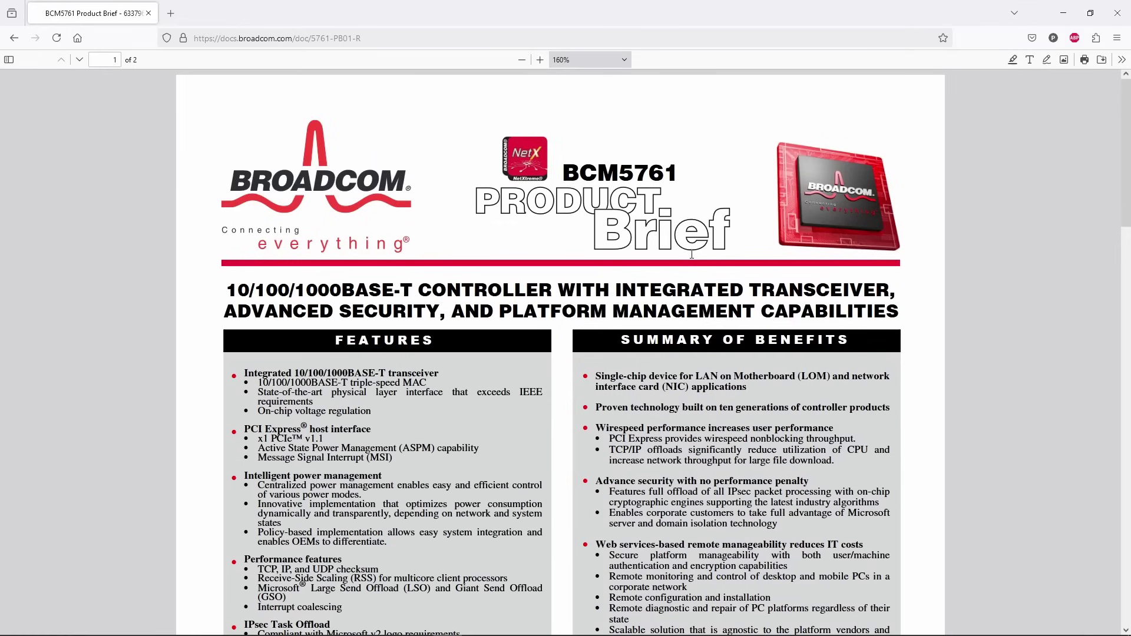
pyautogui.scroll(-5, 661, 265)
pyautogui.scroll(-8, 661, 265)
pyautogui.scroll(-8, 661, 264)
pyautogui.scroll(-6, 661, 264)
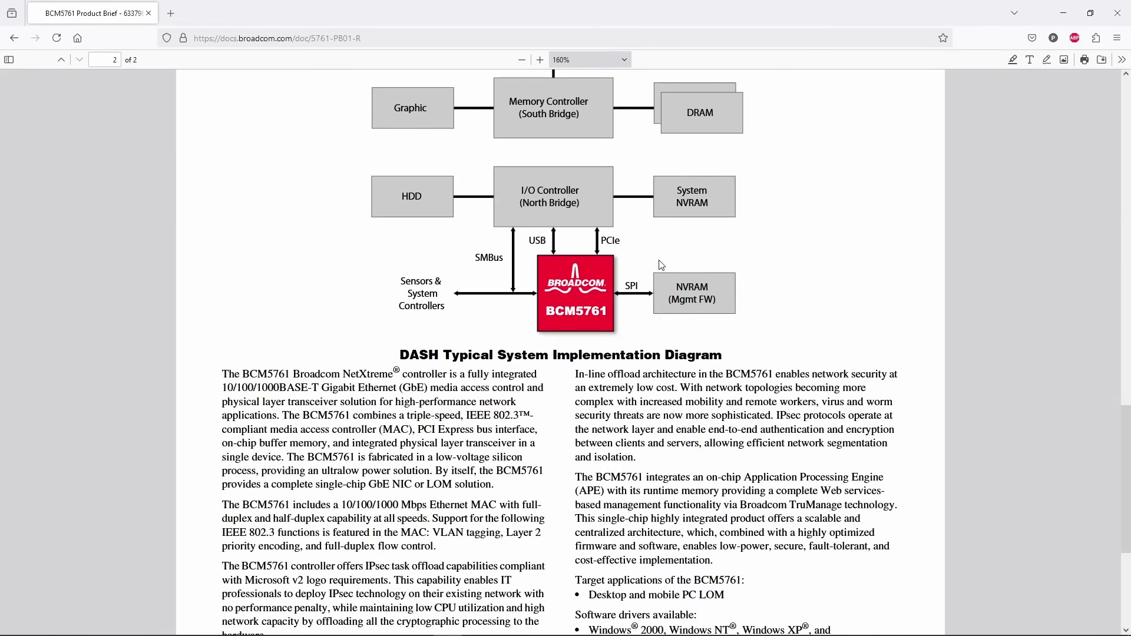
pyautogui.scroll(-6, 662, 265)
pyautogui.hotkey('ctrl', '+')
pyautogui.hotkey('ctrl', '+')
pyautogui.hotkey('ctrl', '+')
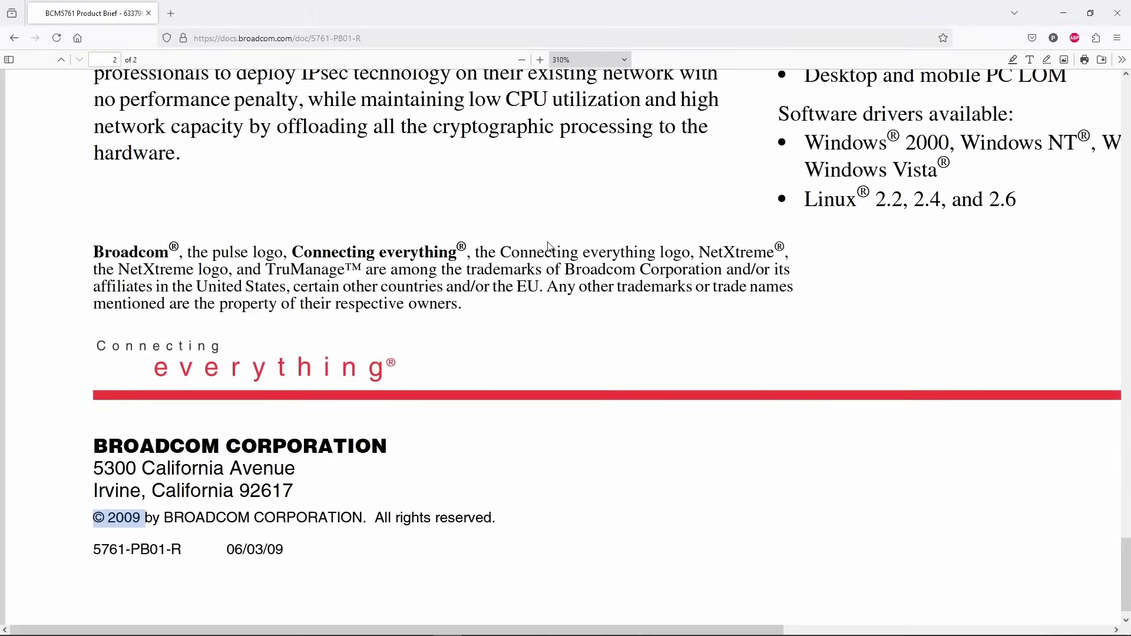
pyautogui.hotkey('ctrl', '+')
pyautogui.hotkey('ctrl', '+')
pyautogui.hotkey('ctrl', '+')
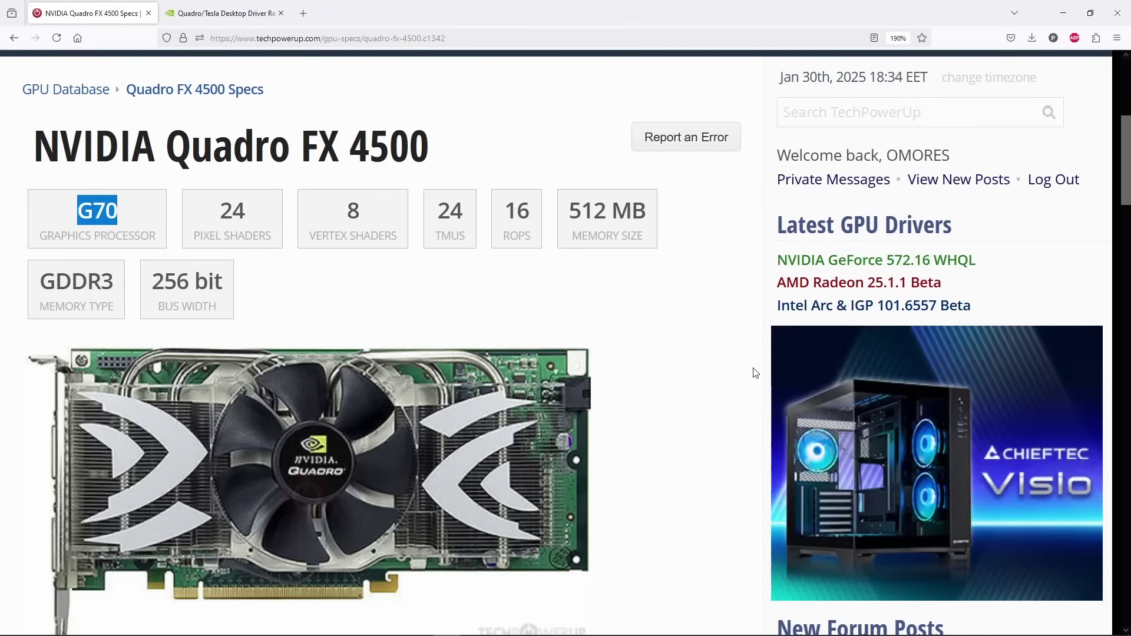
pyautogui.scroll(-3, 754, 372)
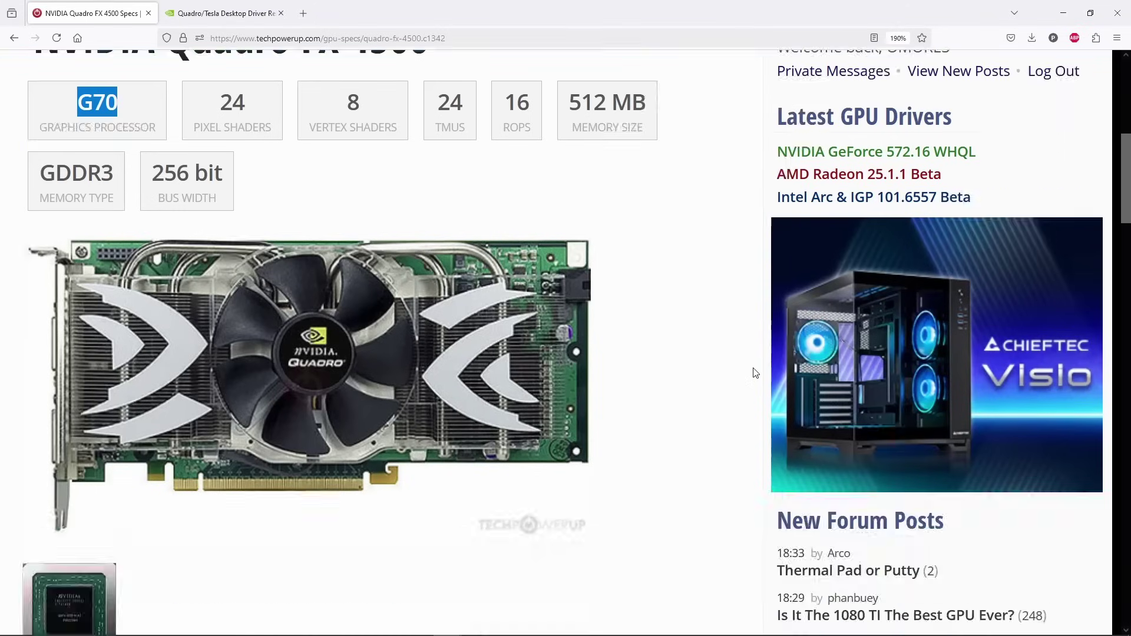
# Jump to the bottom of the Quadro FX 4500 page to read the G70 driver notes
pyautogui.press('End')
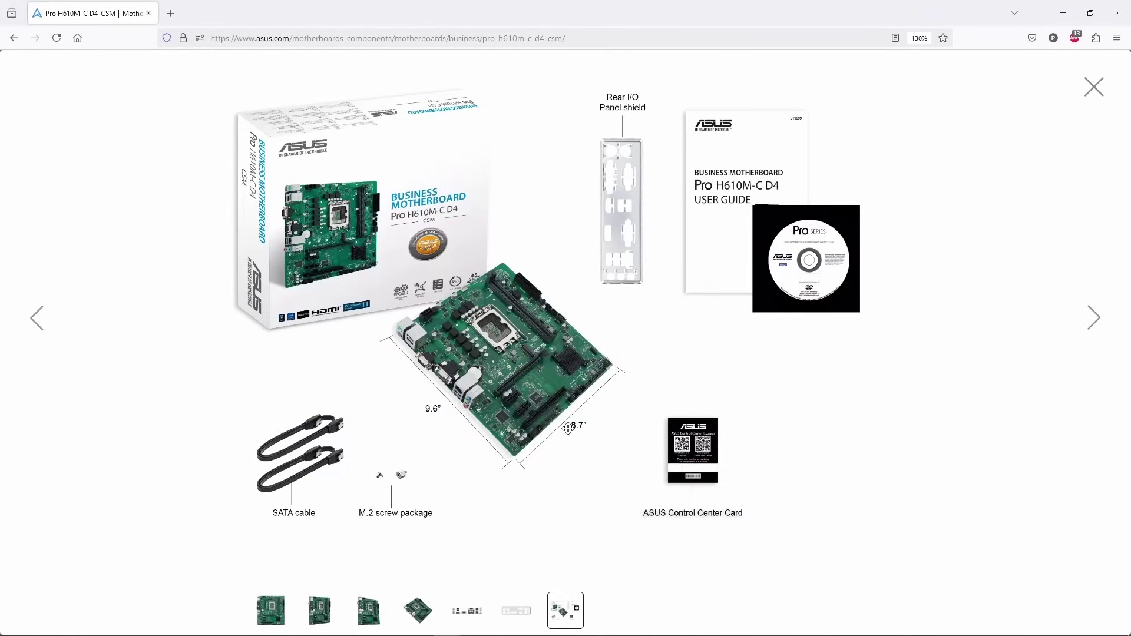
# Zoom the H610M-C D4 top-view photo on the CPU socket, pan to the PCIe x16 slot, zoom out
pyautogui.click(269, 611)
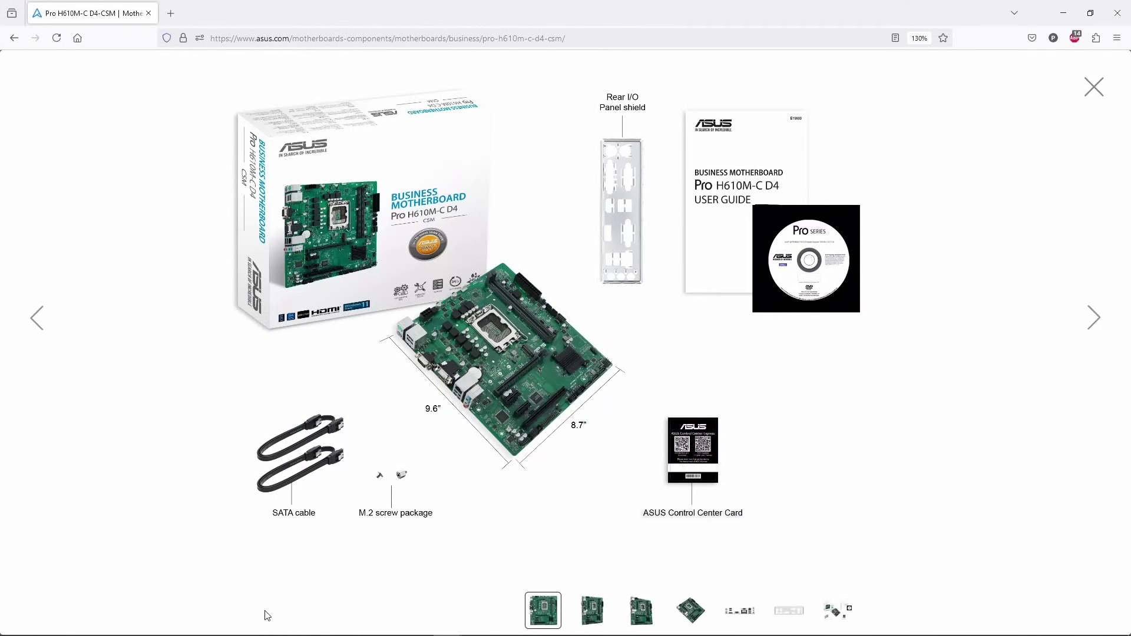
pyautogui.click(566, 612)
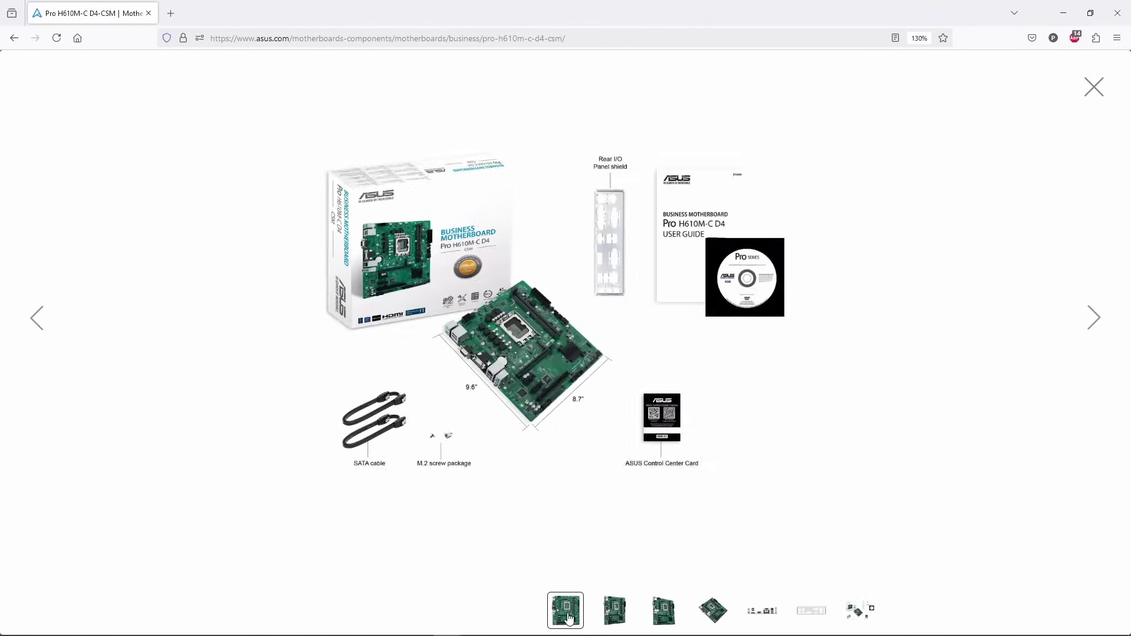
pyautogui.click(595, 255)
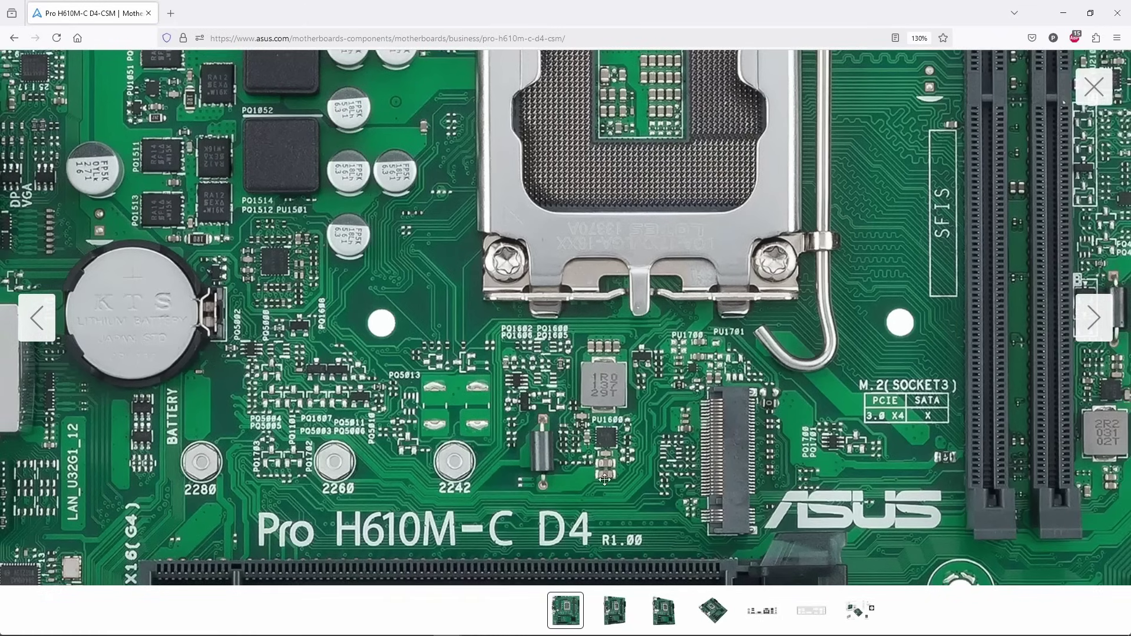
pyautogui.moveTo(616, 398); pyautogui.dragTo(670, 218)
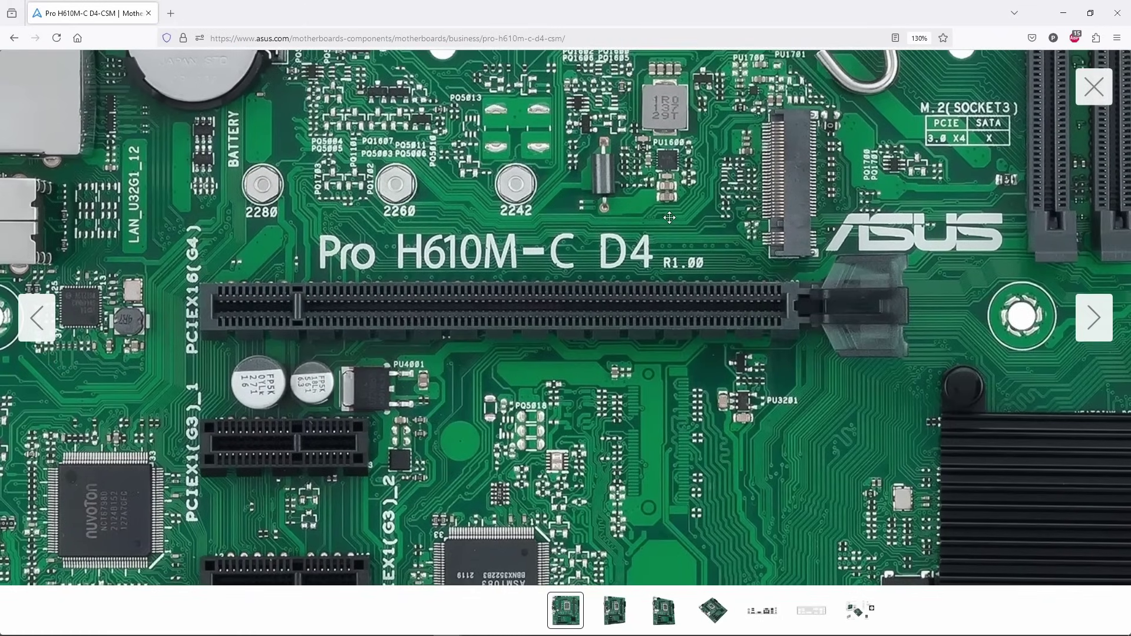
pyautogui.click(670, 218)
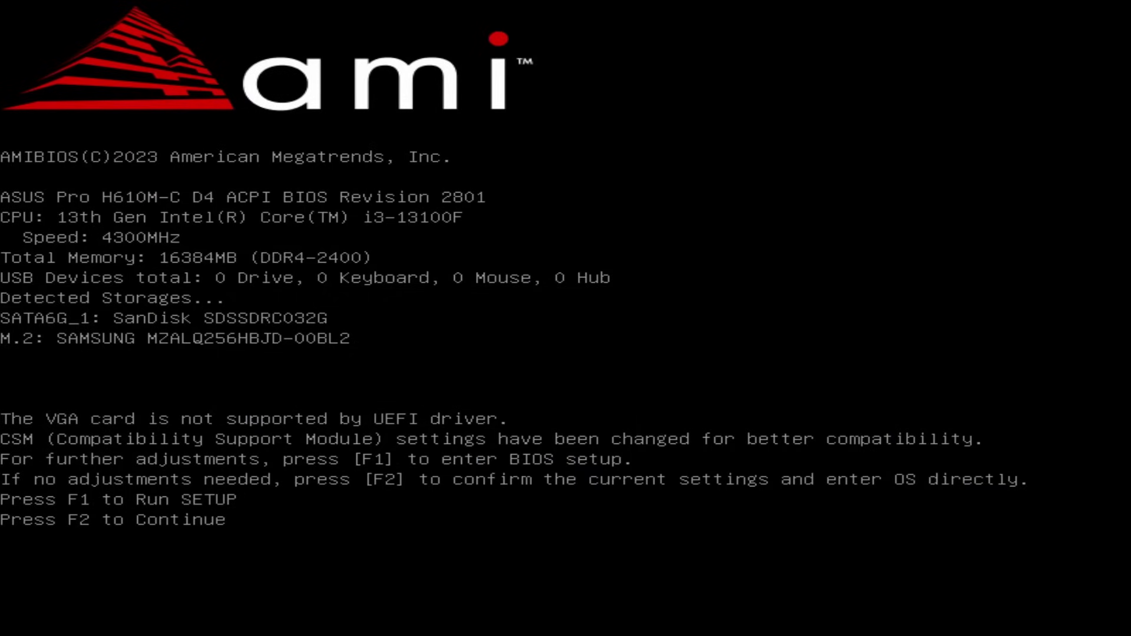
# Boot the Windows 98SE + Windows XP SP3 entry into Microsoft Windows 98 Second Edition
pyautogui.press('F2')
pyautogui.press('Up')
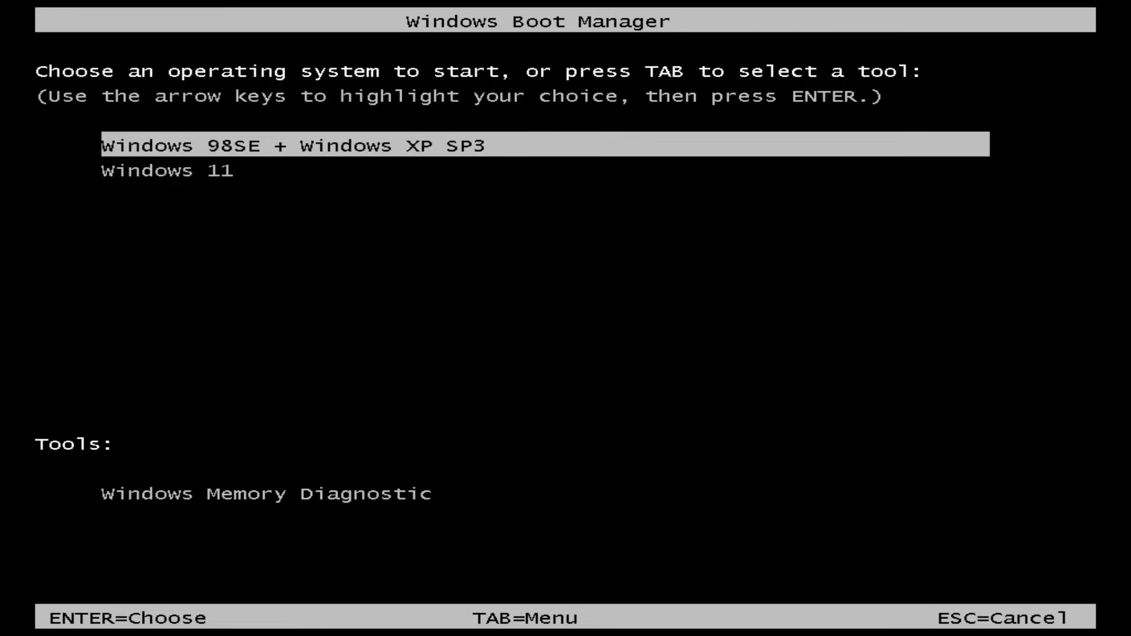
pyautogui.press('Return')
pyautogui.press('Down')
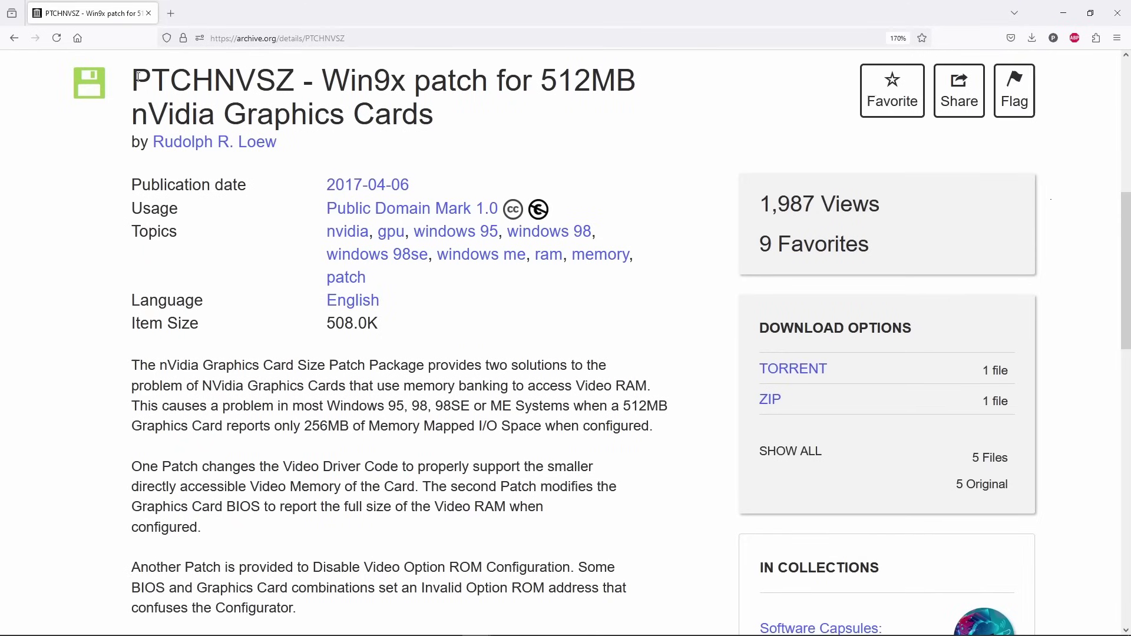
# Highlight the PTCHNVSZ title and the 256MB Memory Mapped I/O Space sentence, clearing each afterwards
pyautogui.moveTo(177, 78); pyautogui.dragTo(299, 79)
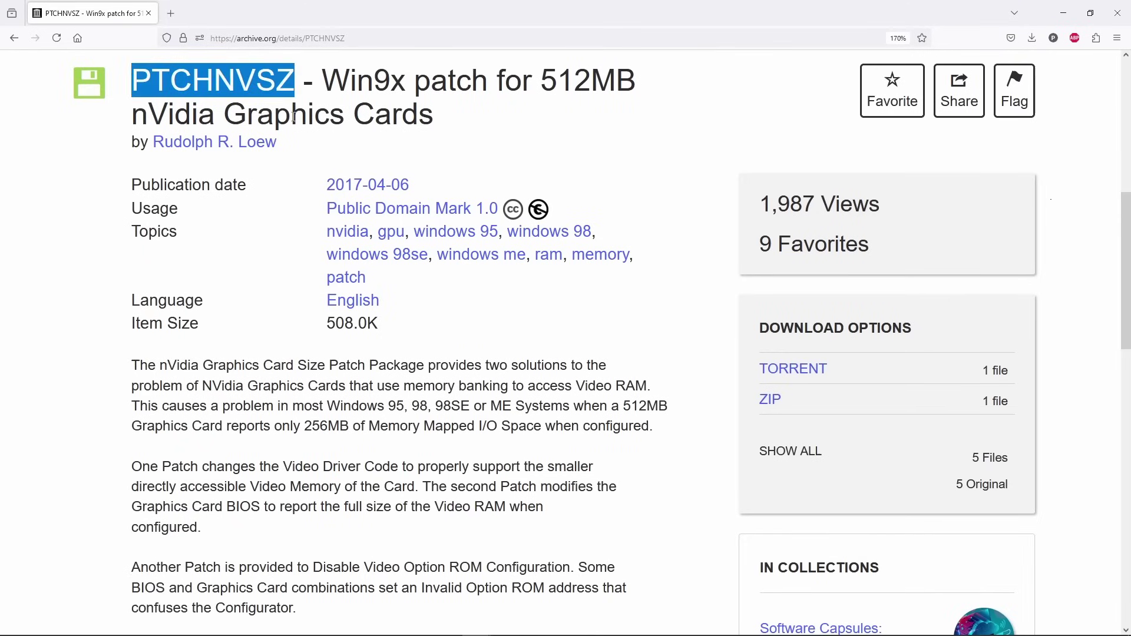
pyautogui.moveTo(279, 143); pyautogui.dragTo(250, 143)
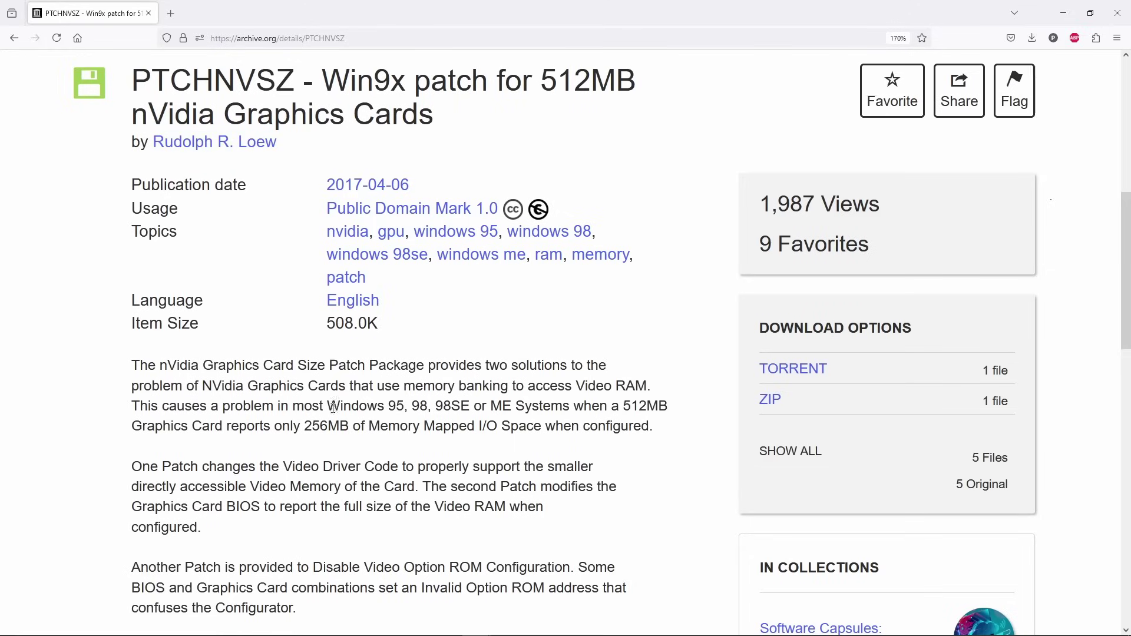
pyautogui.moveTo(132, 405); pyautogui.dragTo(523, 431)
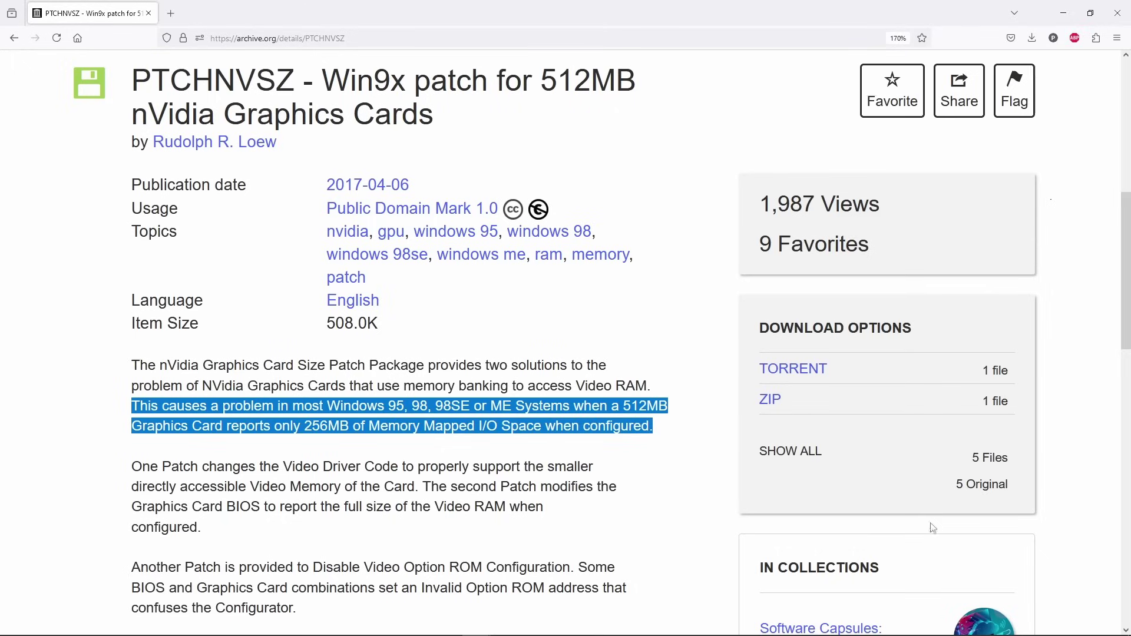
pyautogui.click(305, 532)
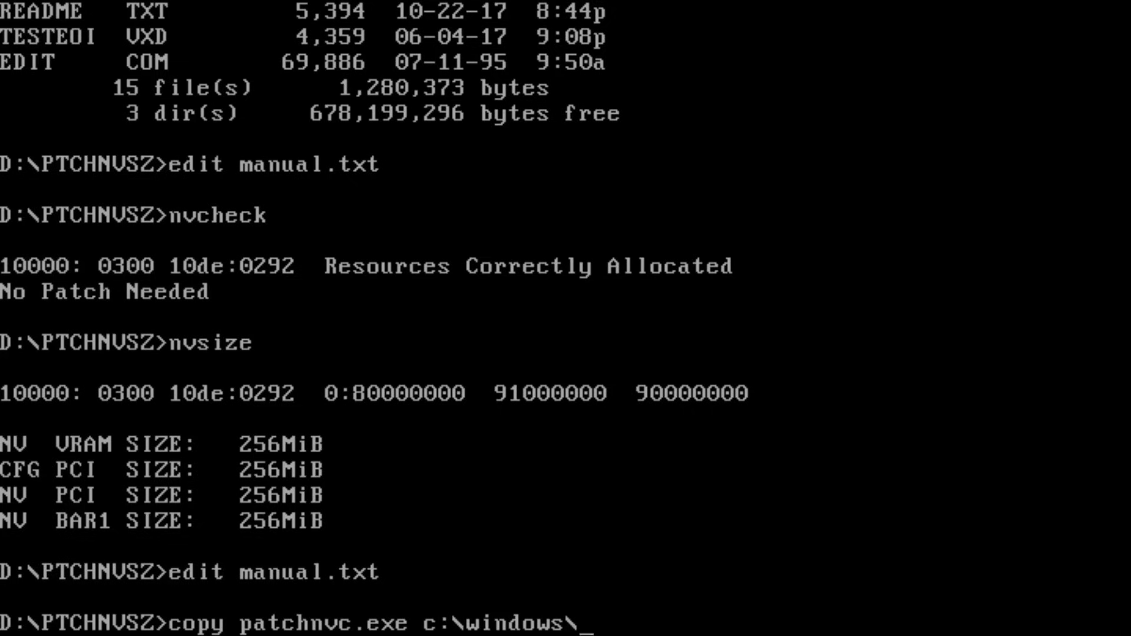
# Back up nvcore.vxd as nvcore.bak and build a patched nvcore.vxd with patchnvc
pyautogui.press('Return')
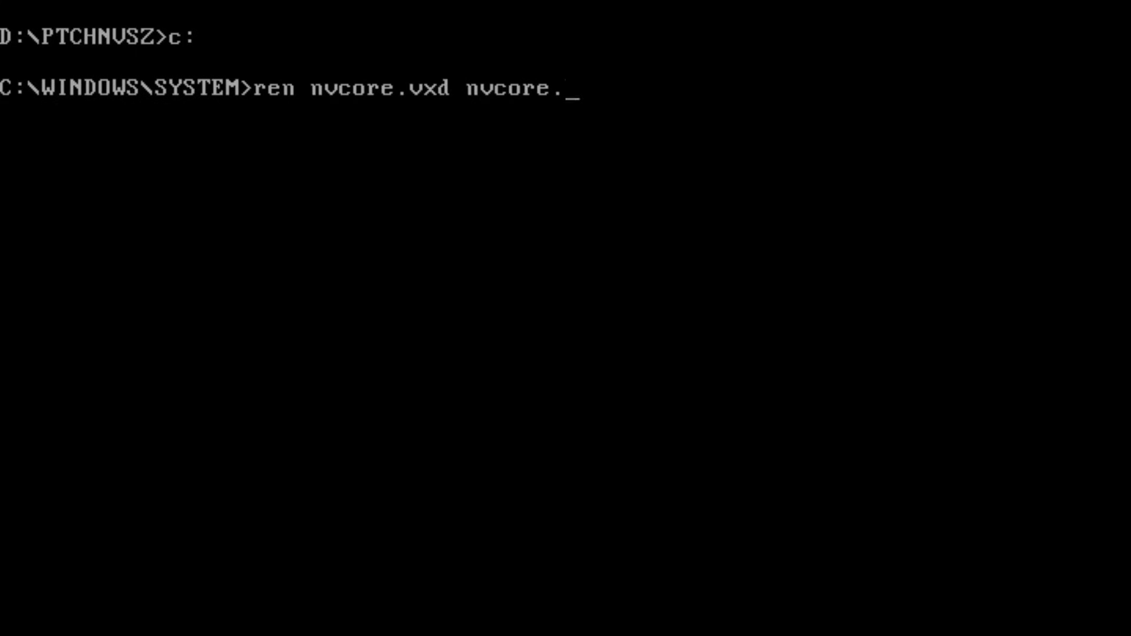
pyautogui.press('Return')
pyautogui.write('patchnvc nvcore.bak nvcore.vxd')
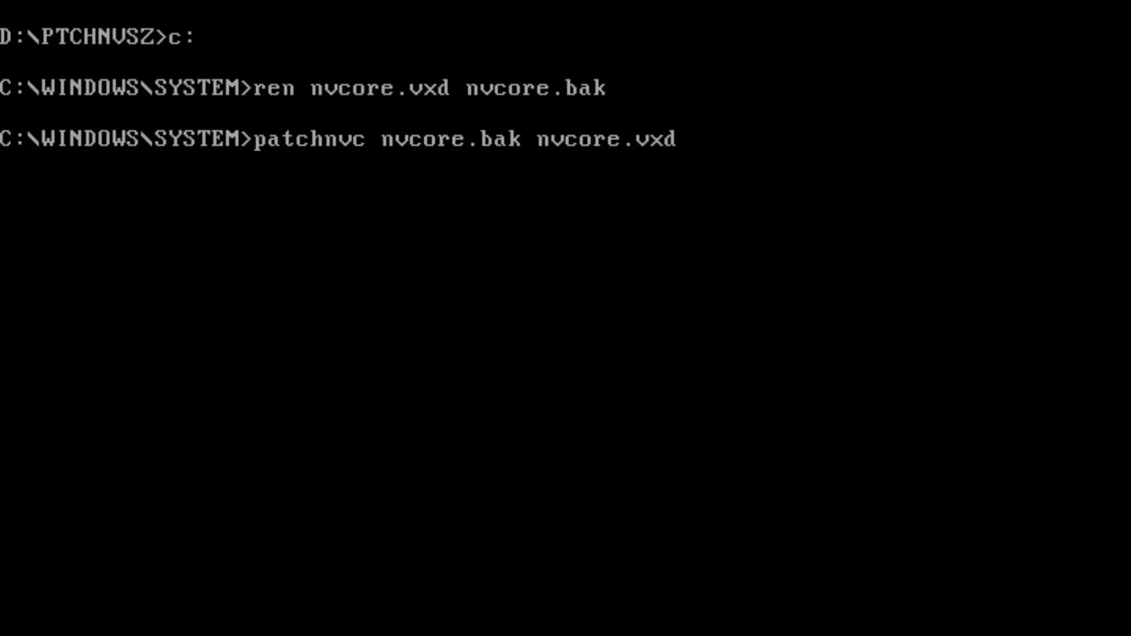
pyautogui.press('Return')
pyautogui.write('dir nvcore*.*')
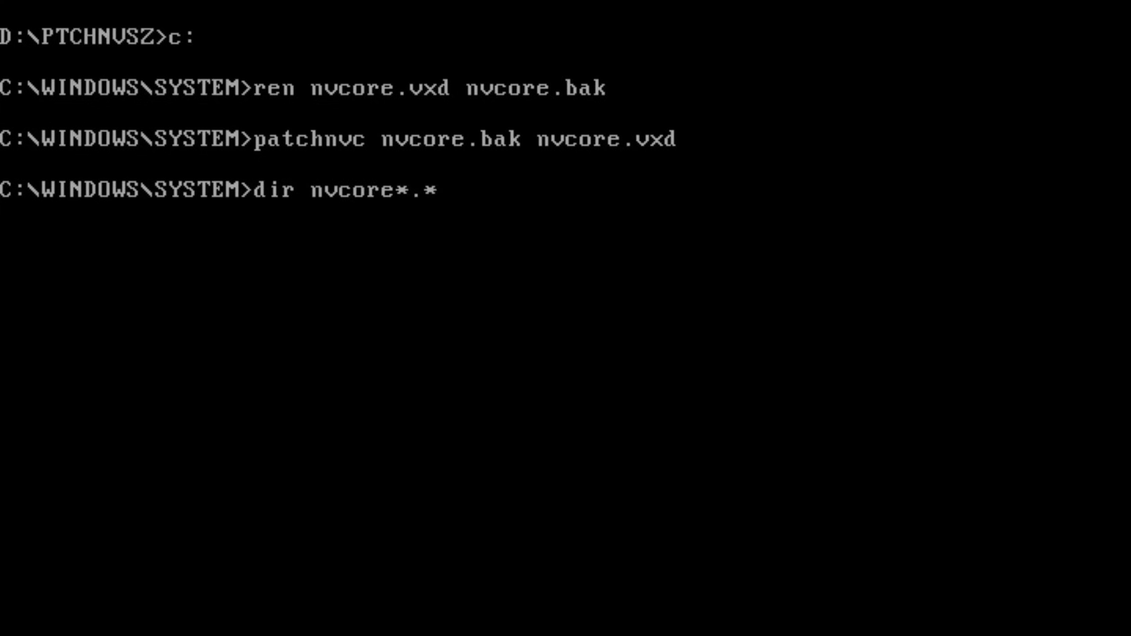
pyautogui.press('Return')
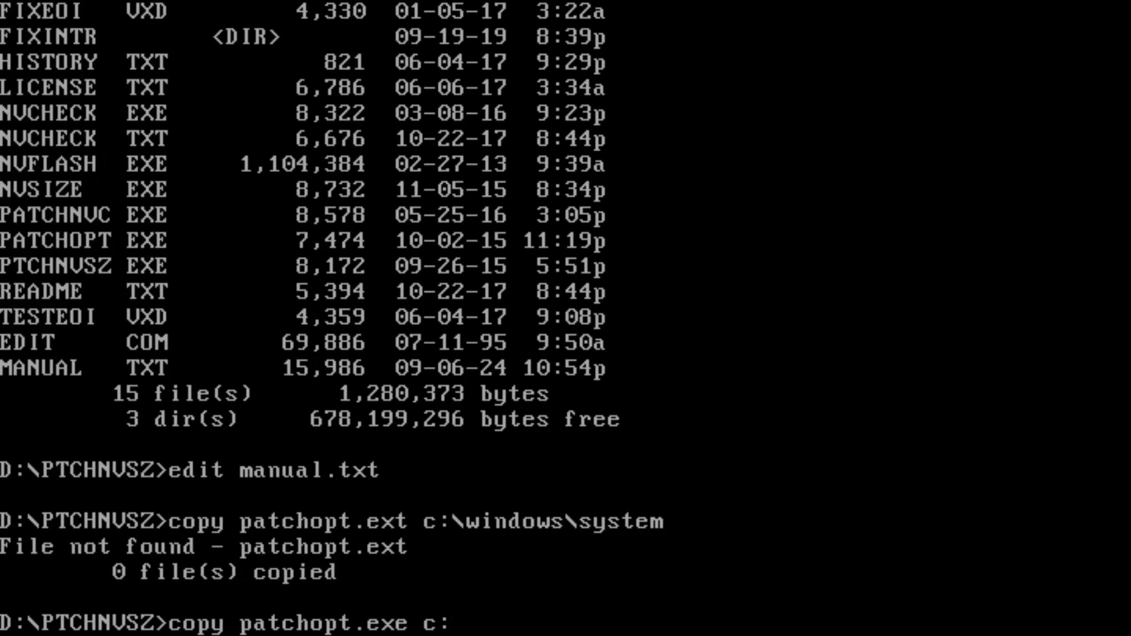
# Copy PATCHOPT.EXE to C:\WINDOWS\SYSTEM and rename pci.vxd there to pci.bak
pyautogui.press('Return')
pyautogui.write('c:')
pyautogui.press('Return')
pyautogui.write('cd')
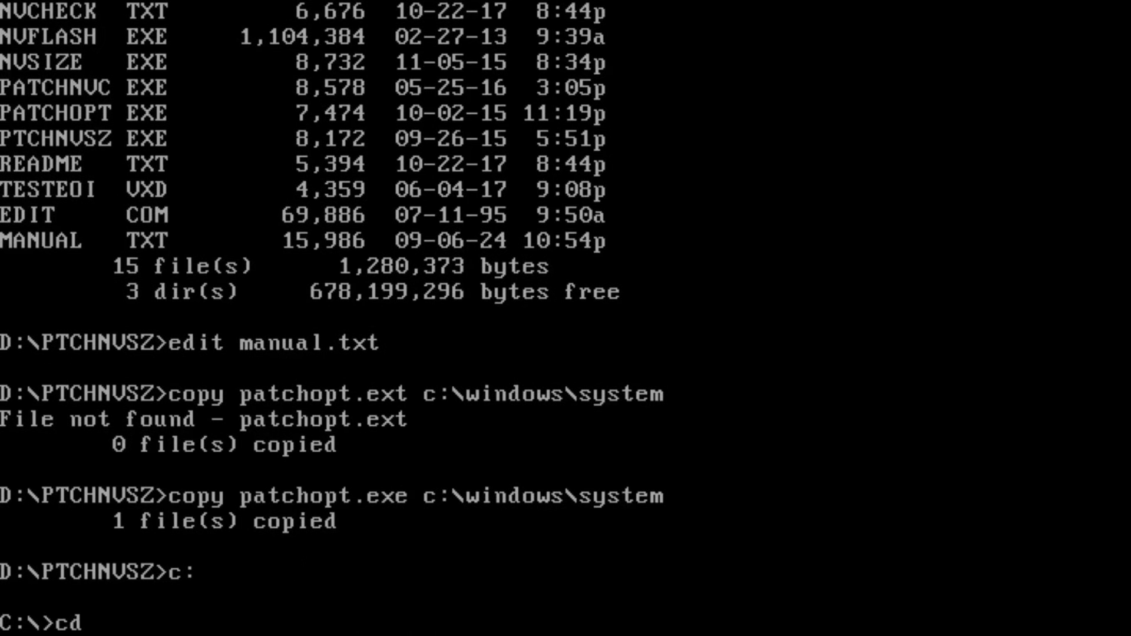
pyautogui.write('tem')
pyautogui.press('Return')
pyautogui.write('ren pci.vxd pci.')
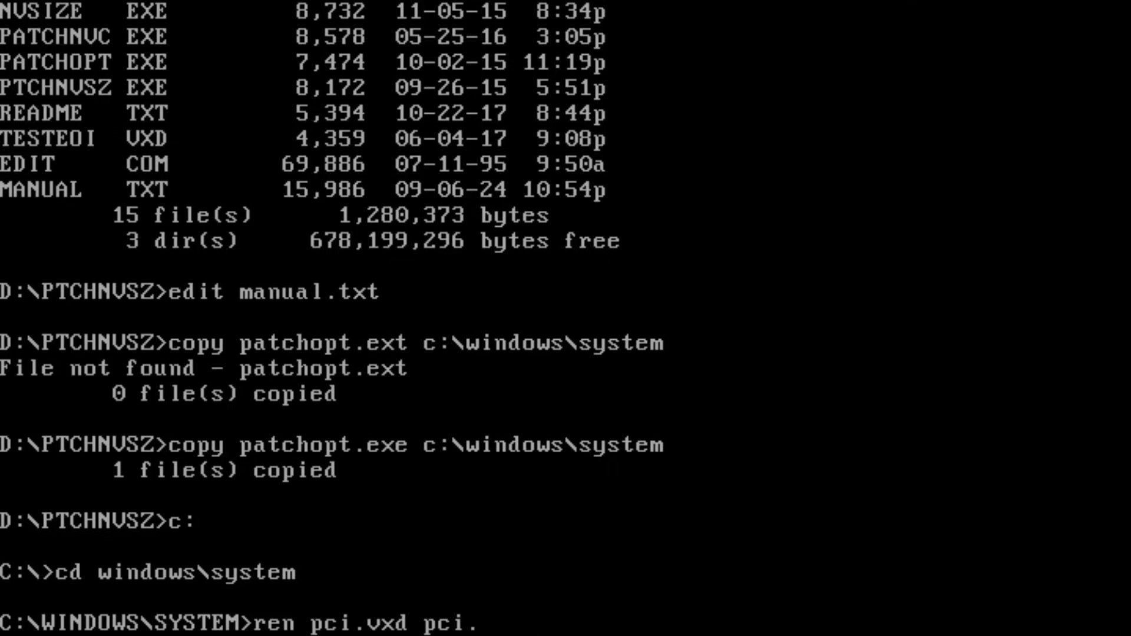
pyautogui.write('bak')
pyautogui.press('Return')
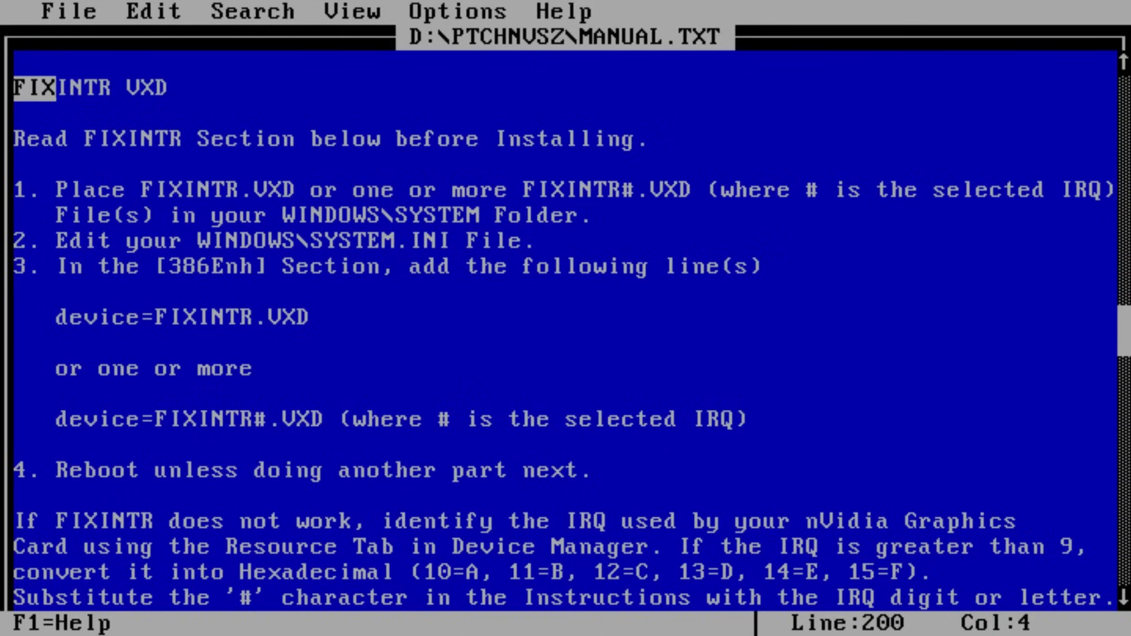
# Mark the FIXINTR VXD heading and step 3 device lines in MANUAL.TXT
pyautogui.hotkey('shift', 'End')
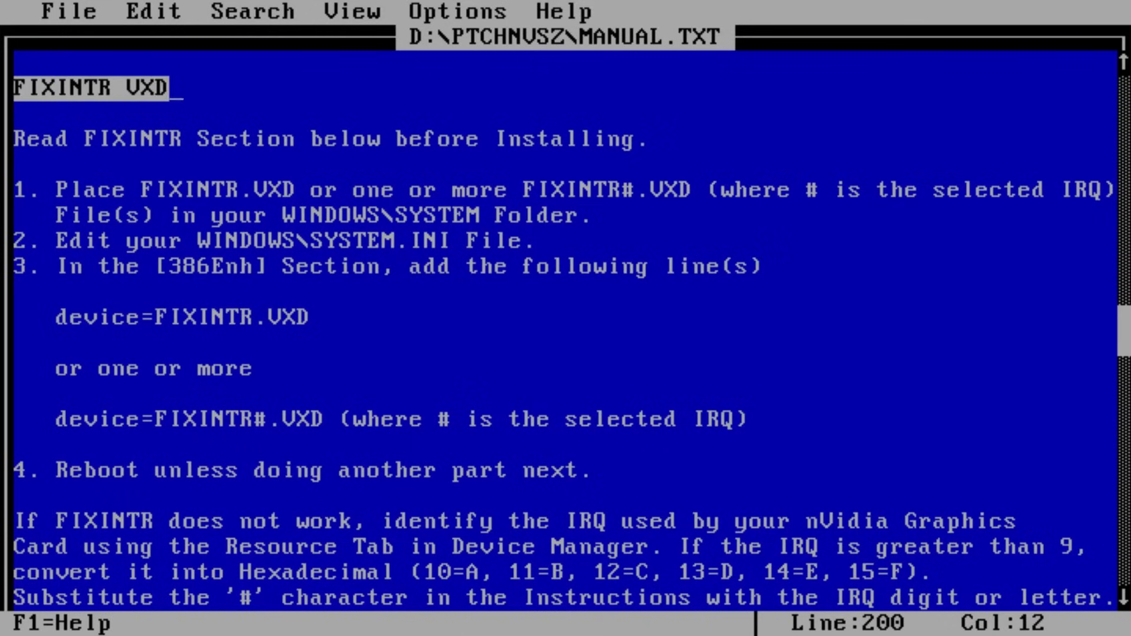
pyautogui.press('Down')
pyautogui.press('Down')
pyautogui.press('Down')
pyautogui.hotkey('shift', 'Down')
pyautogui.hotkey('shift', 'Down')
pyautogui.hotkey('shift', 'Down')
pyautogui.hotkey('shift', 'Down')
pyautogui.hotkey('shift', 'Down')
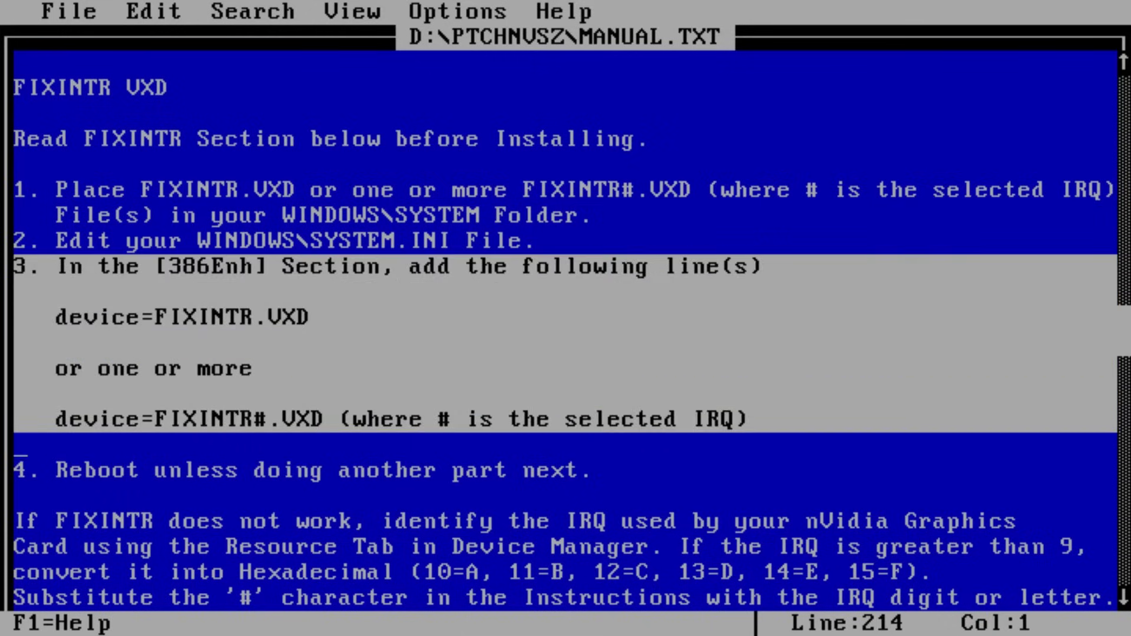
pyautogui.hotkey('shift', 'Down')
pyautogui.hotkey('shift', 'Down')
pyautogui.write('fix')
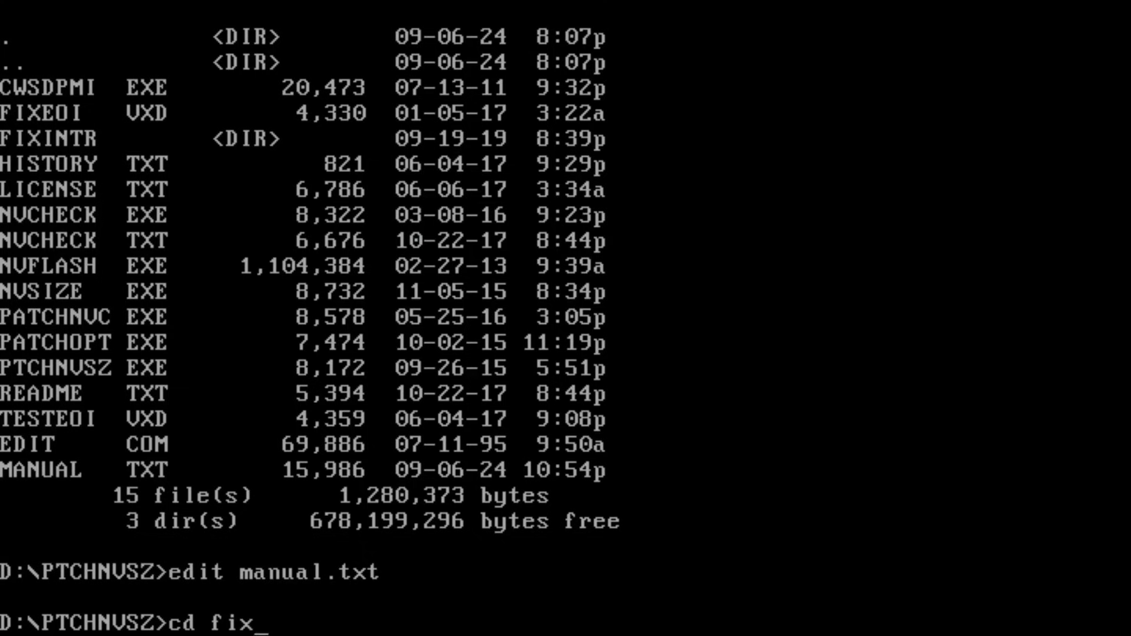
pyautogui.write('intr')
# Copy FIXINTR.VXD to C:\WINDOWS\SYSTEM and start replacing TESTEO with FIXINTR in SYSTEM.INI
pyautogui.press('Return')
pyautogui.write('dir')
pyautogui.press('Return')
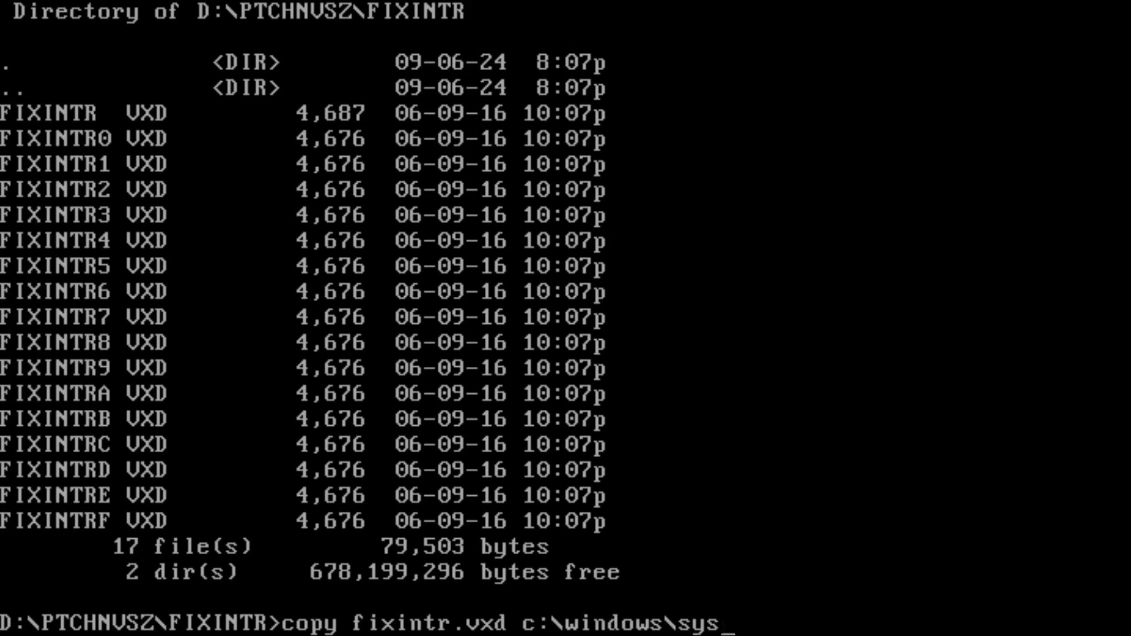
pyautogui.write('tem')
pyautogui.press('Return')
pyautogui.write('c:')
pyautogui.press('Return')
pyautogui.write('cd\\')
pyautogui.press('Return')
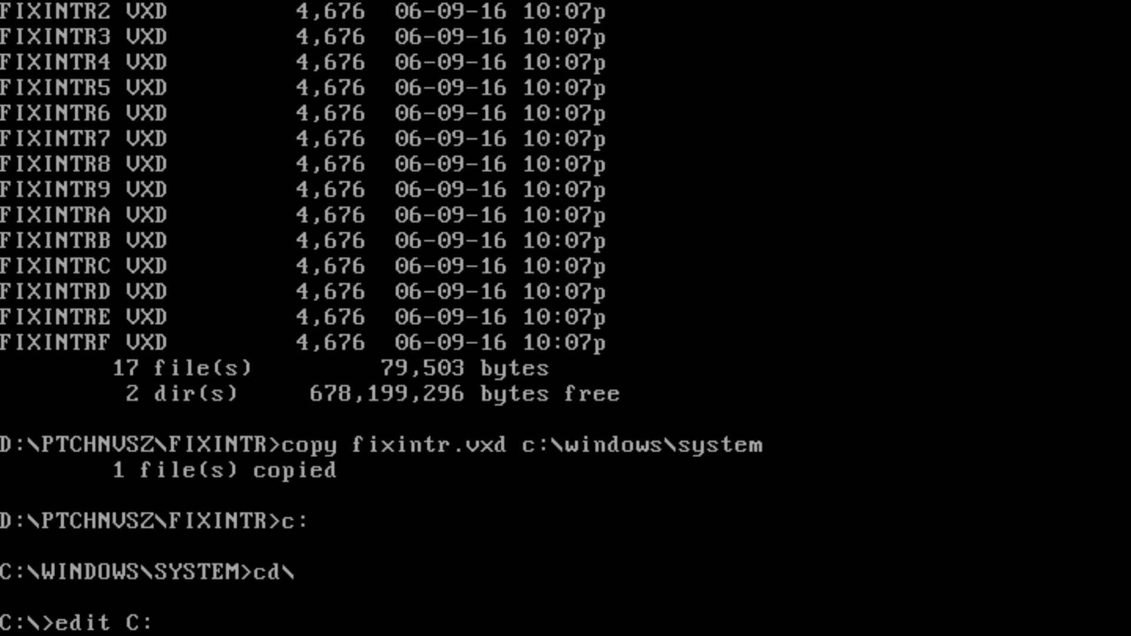
pyautogui.write('\\windows\\system.ini')
pyautogui.press('Return')
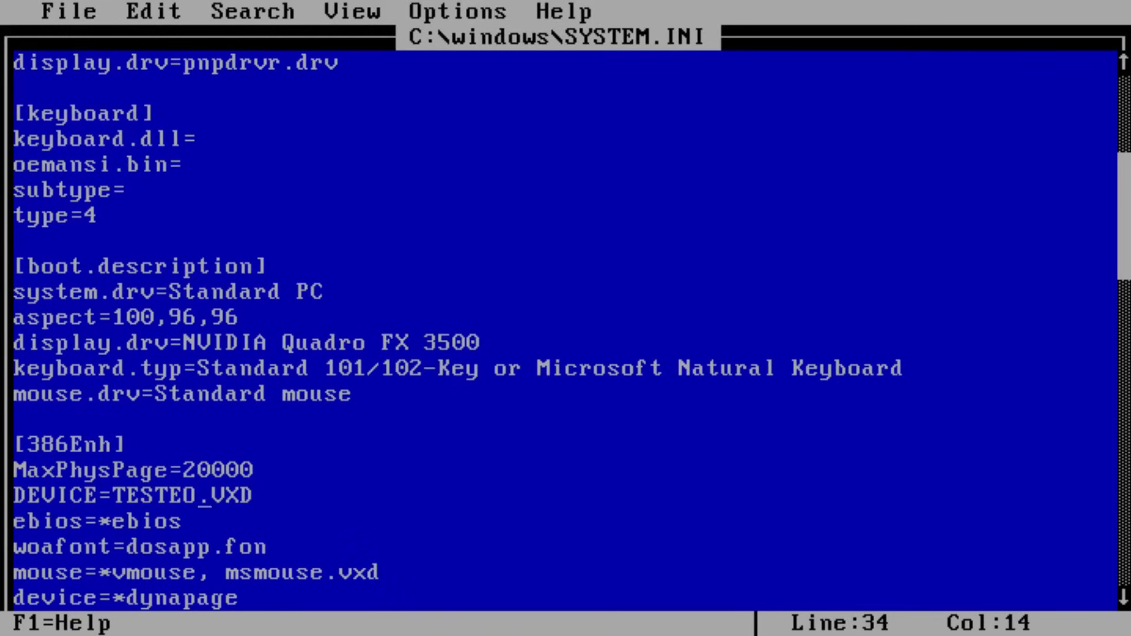
pyautogui.press('BackSpace')
pyautogui.press('BackSpace')
pyautogui.press('BackSpace')
pyautogui.press('BackSpace')
pyautogui.press('BackSpace')
pyautogui.press('BackSpace')
pyautogui.write('FIXINT')
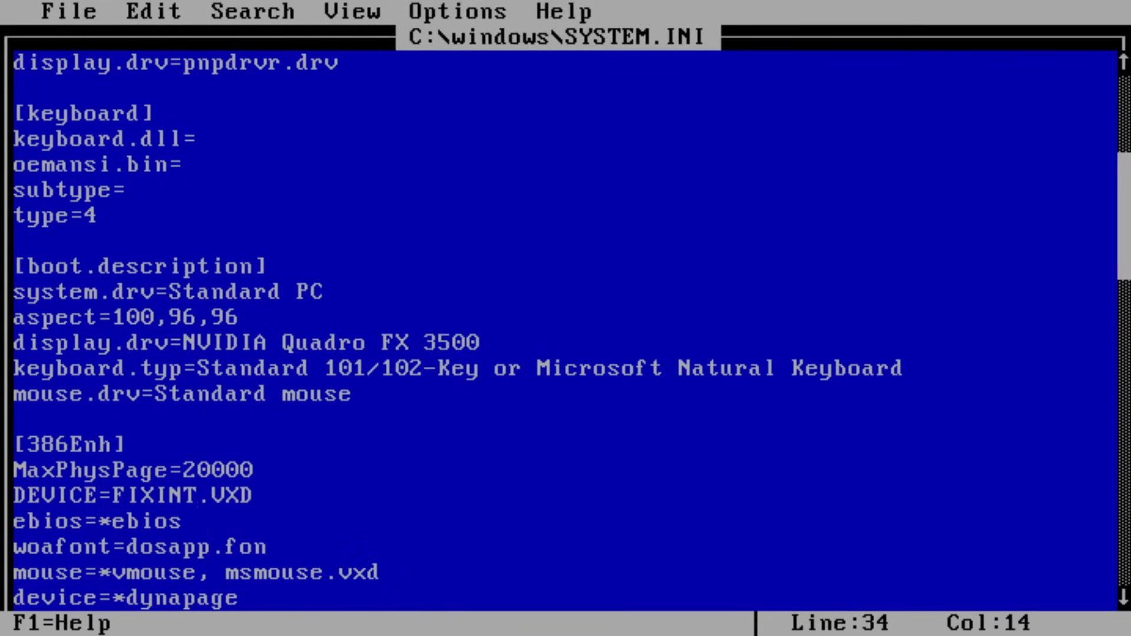
pyautogui.write('R')
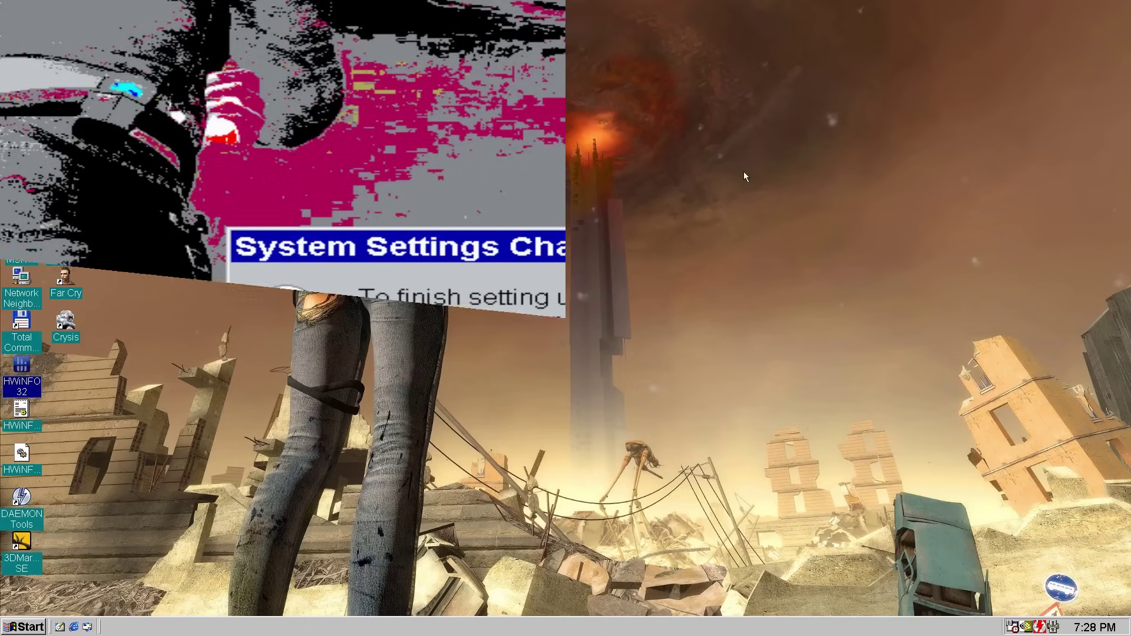
# Open the Quadro FX 4500's Clock Frequency Settings through Display Properties' advanced settings
pyautogui.rightClick(744, 171)
pyautogui.click(812, 317)
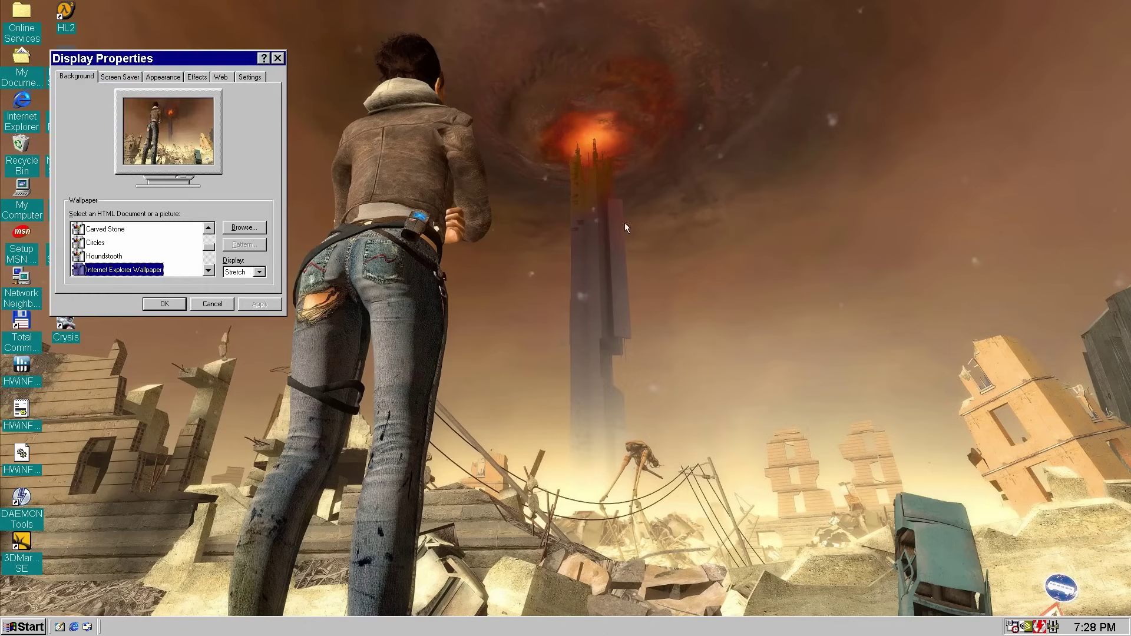
pyautogui.click(248, 78)
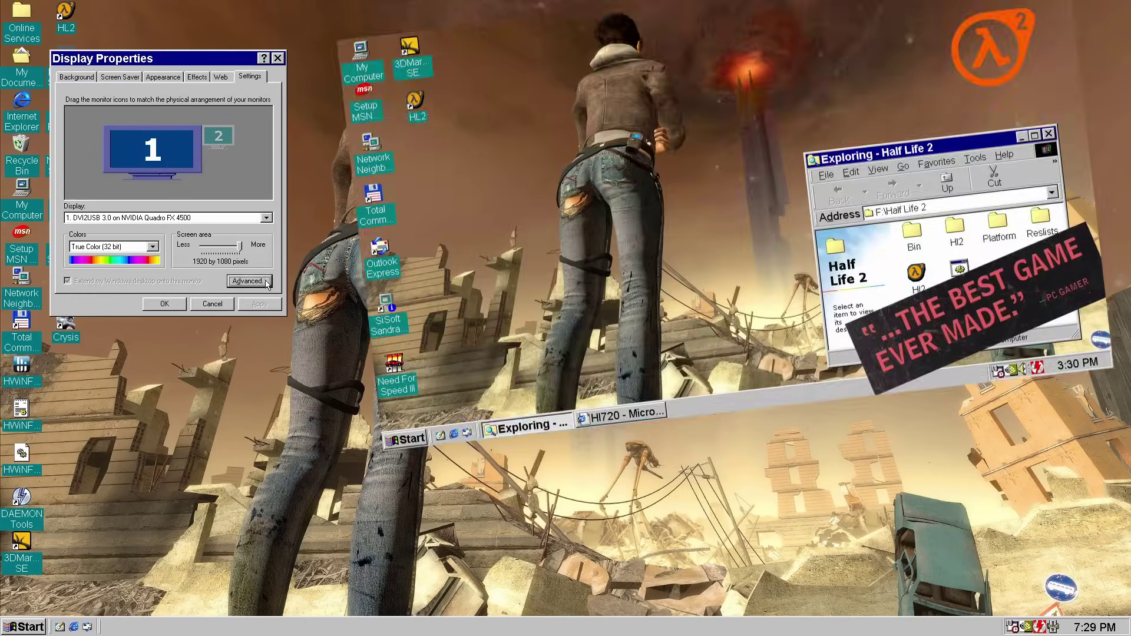
pyautogui.click(249, 282)
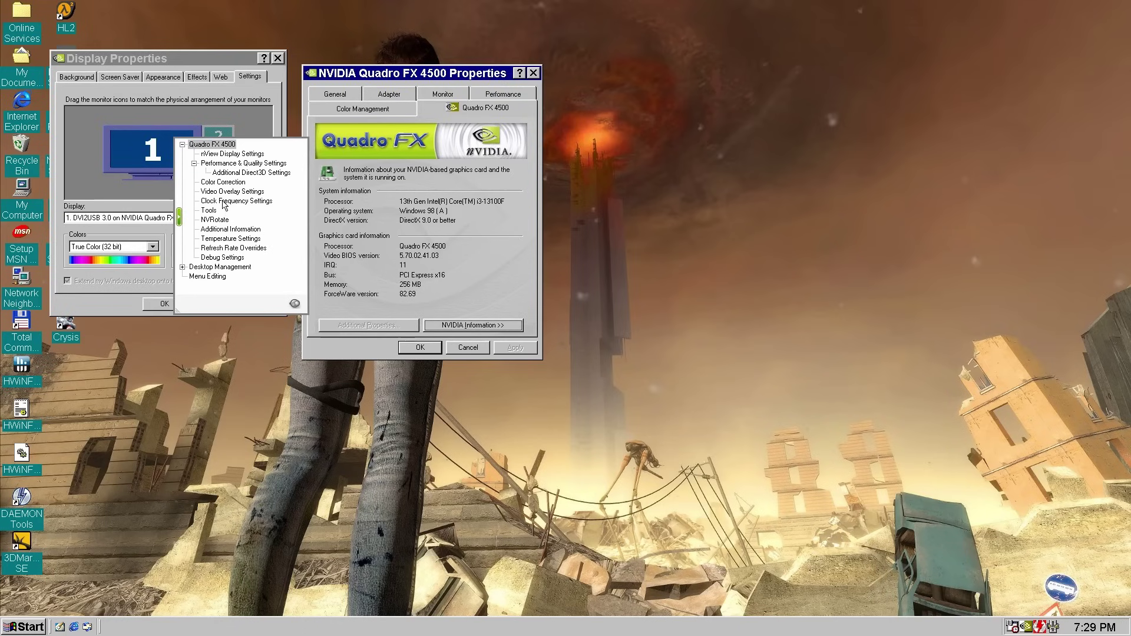
pyautogui.click(224, 202)
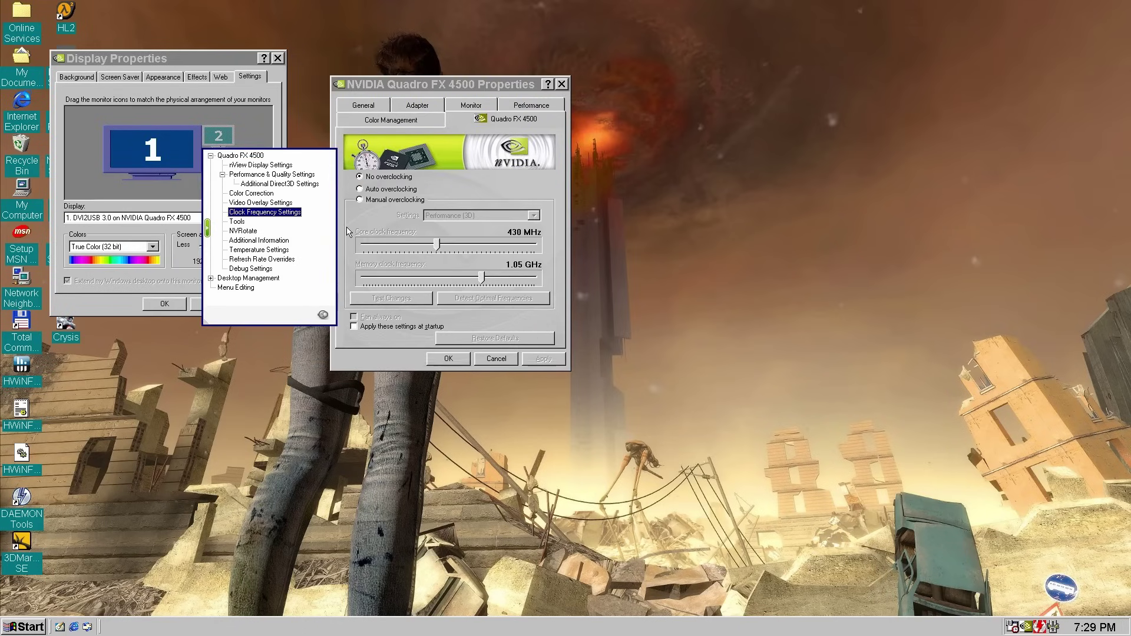
pyautogui.click(445, 236)
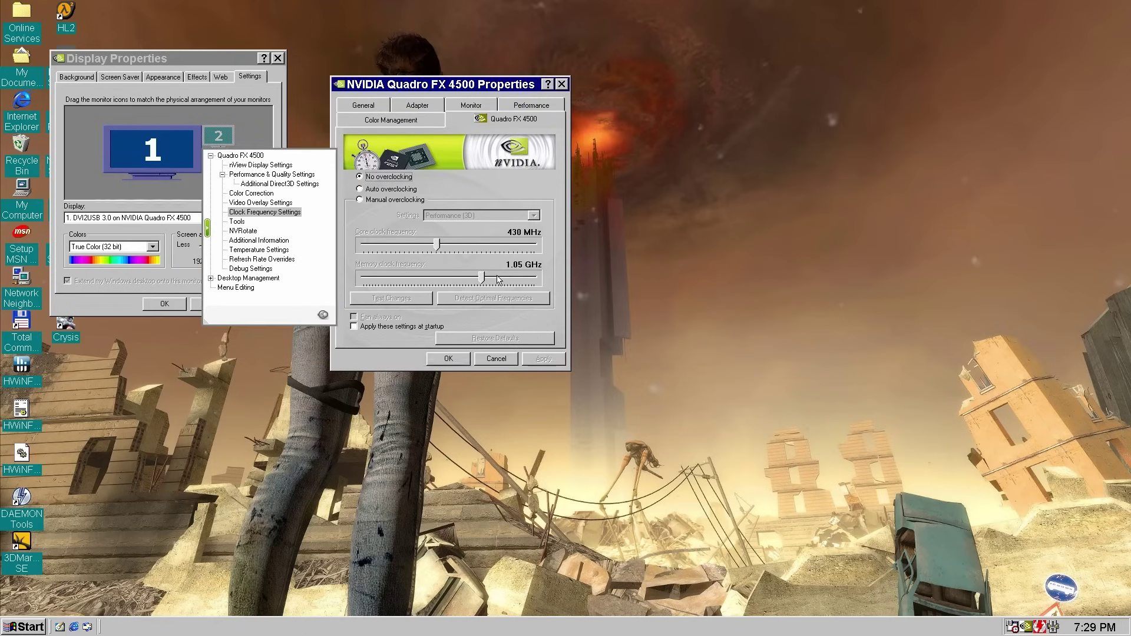
pyautogui.click(260, 250)
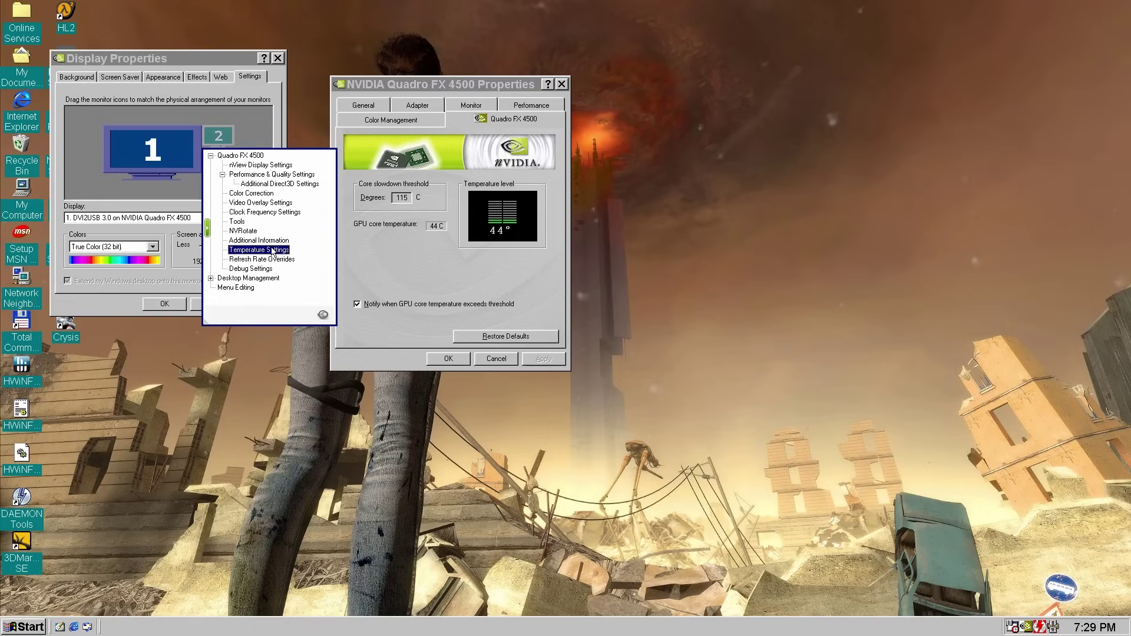
pyautogui.click(265, 212)
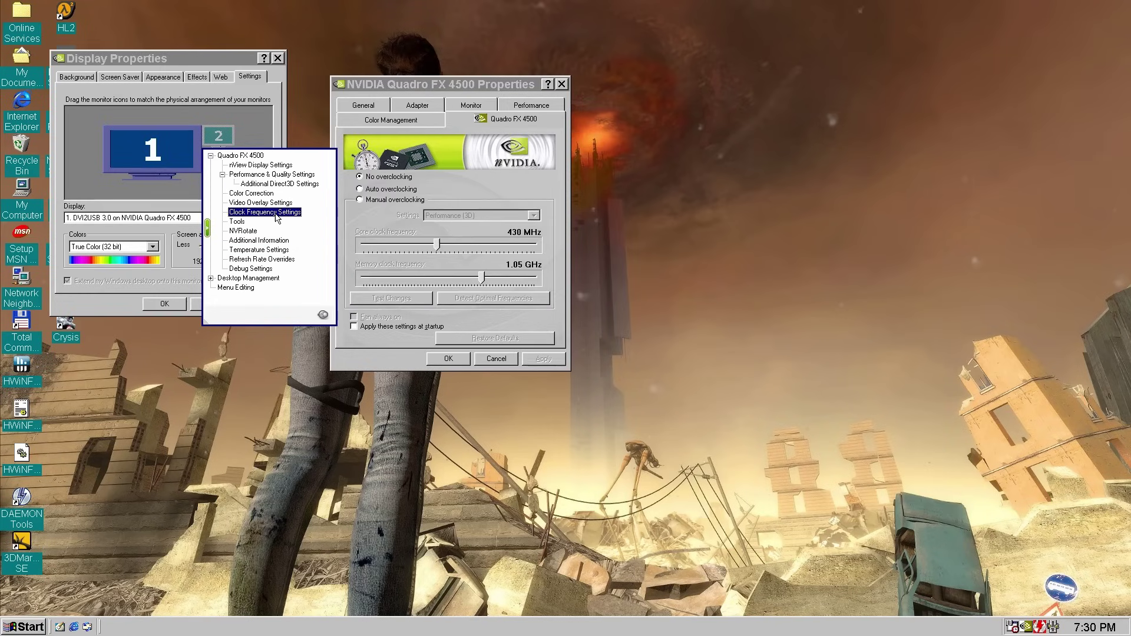
# Enable manual overclocking, accepting the license, and detect optimal clocks of 491 MHz and 1.17 GHz
pyautogui.click(379, 189)
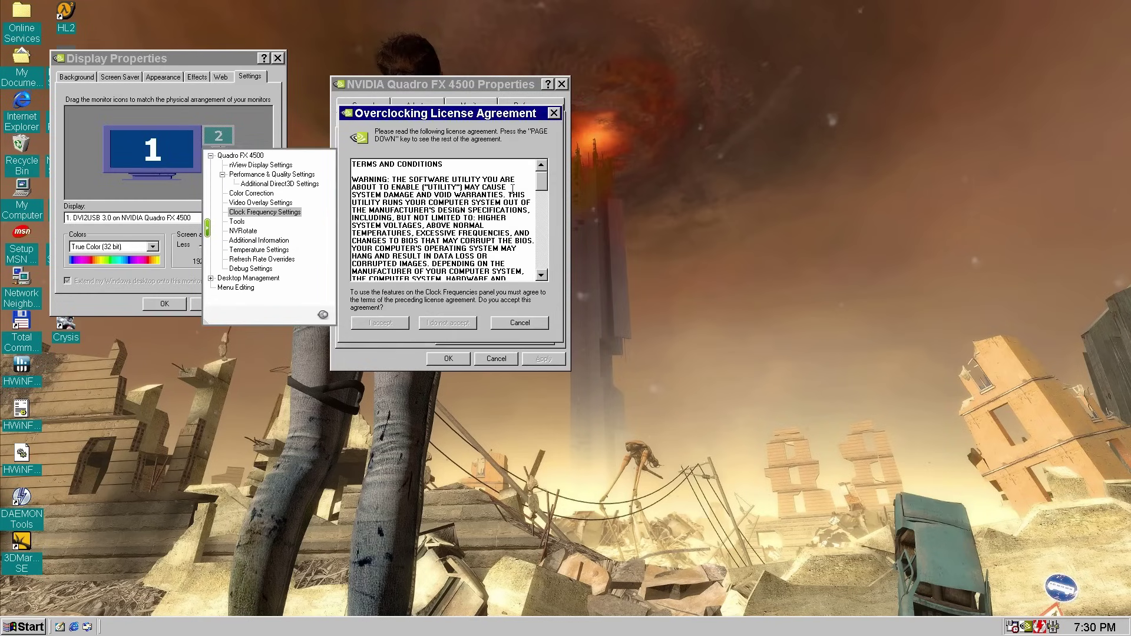
pyautogui.moveTo(541, 176); pyautogui.dragTo(541, 268)
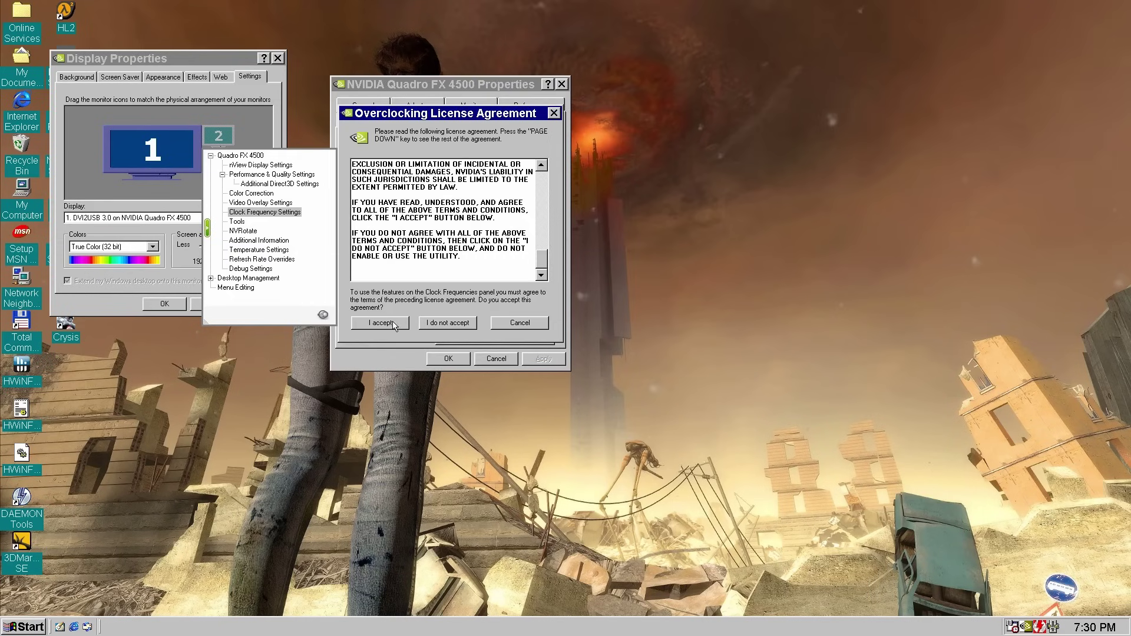
pyautogui.click(381, 323)
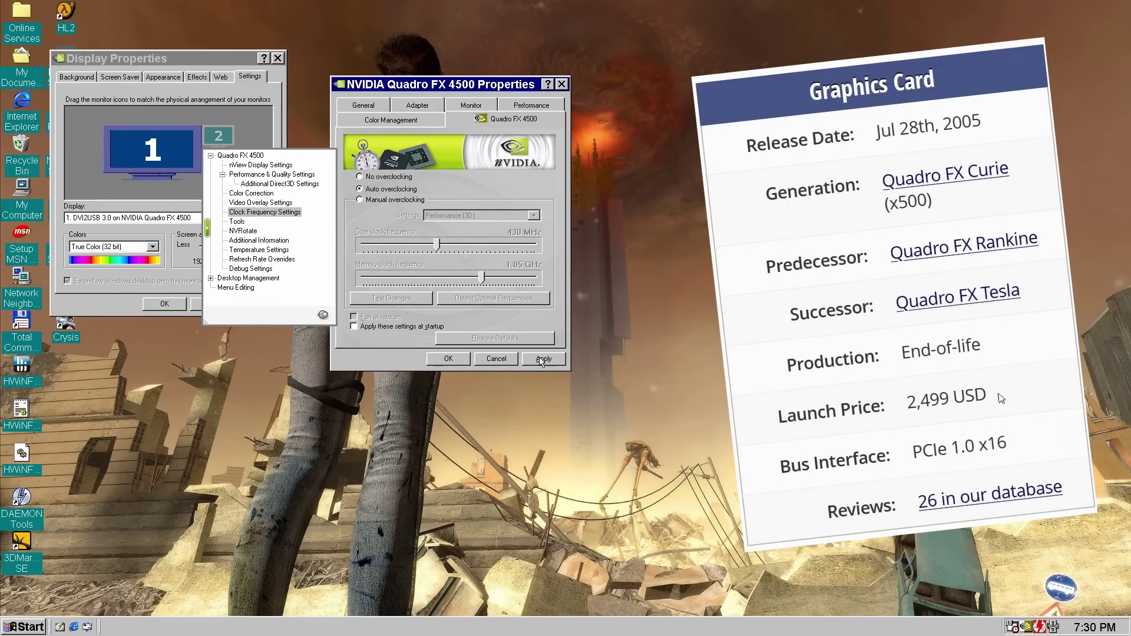
pyautogui.click(542, 359)
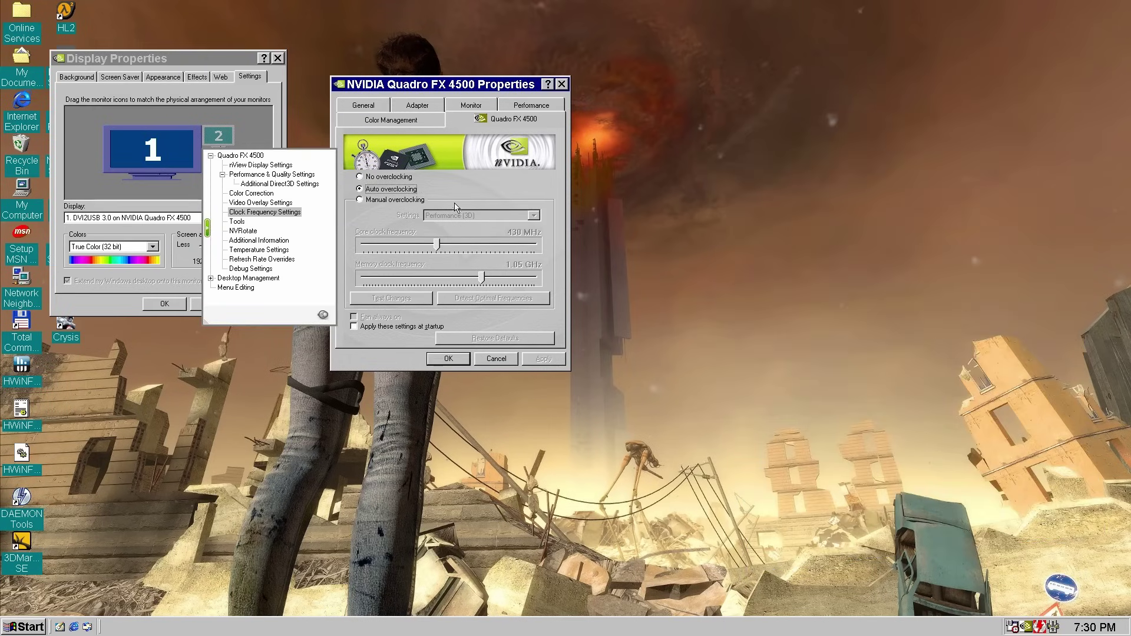
pyautogui.click(396, 201)
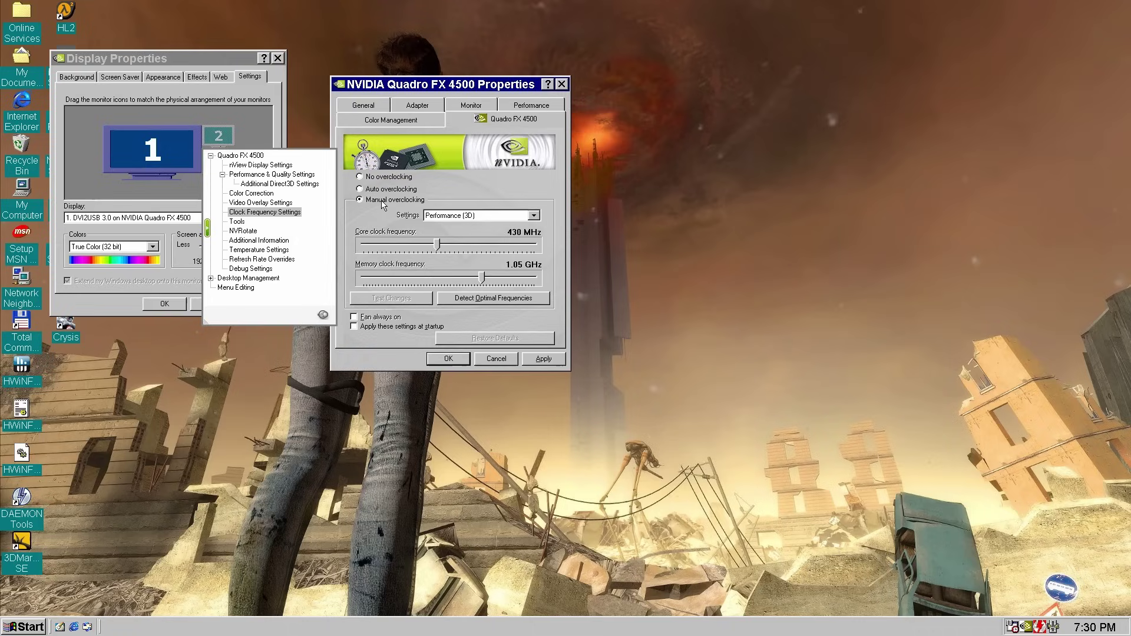
pyautogui.click(500, 299)
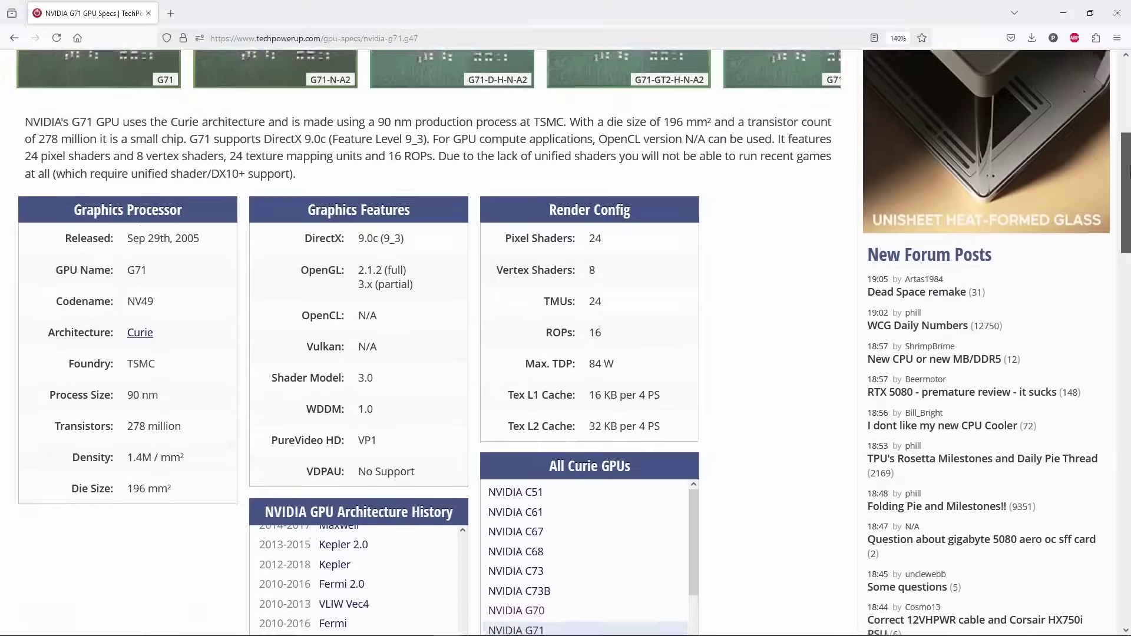
pyautogui.moveTo(1129, 171); pyautogui.dragTo(1130, 340)
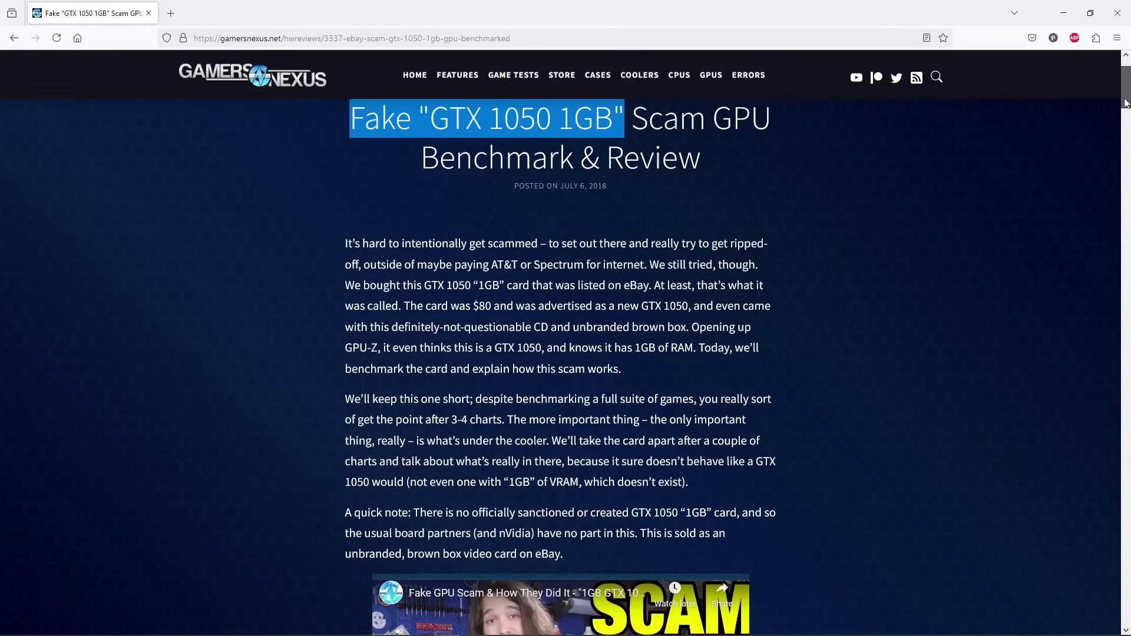
pyautogui.moveTo(1127, 102); pyautogui.dragTo(1126, 482)
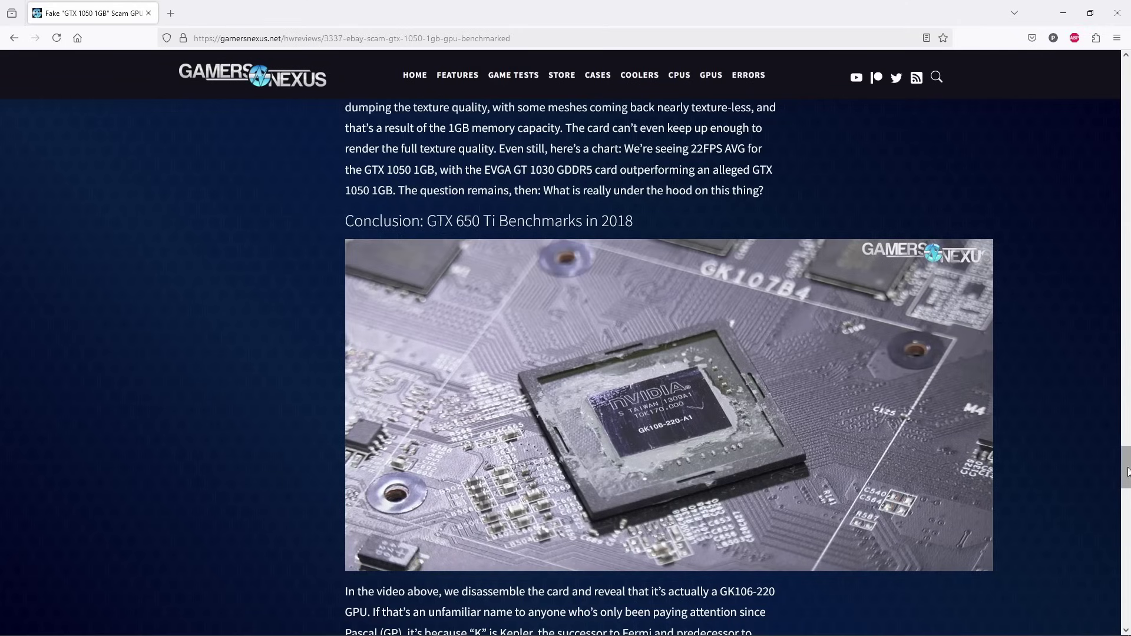
pyautogui.moveTo(1126, 466); pyautogui.dragTo(1126, 548)
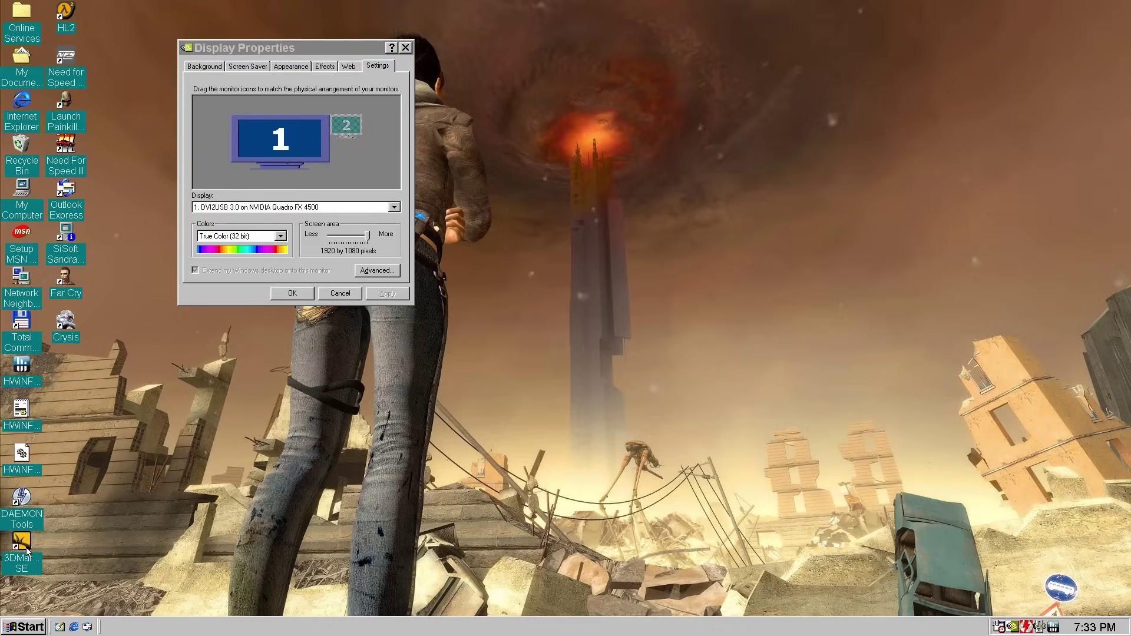
# Run 3DMark2001 SE for a 53165-mark score and move System Properties alongside
pyautogui.doubleClick(22, 546)
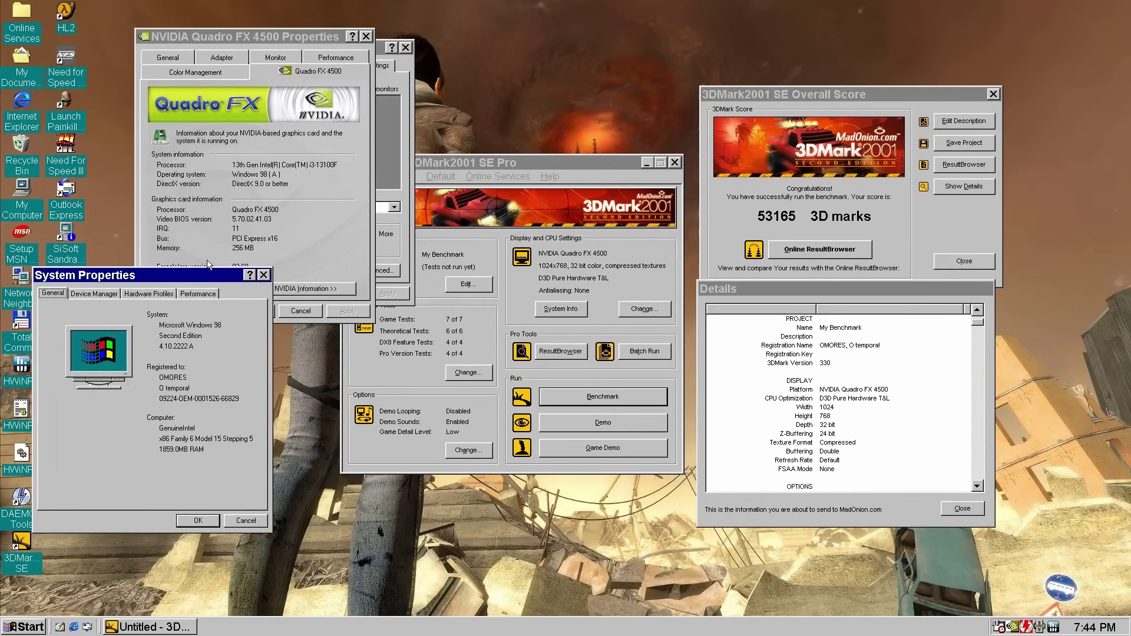
pyautogui.moveTo(179, 277); pyautogui.dragTo(573, 33)
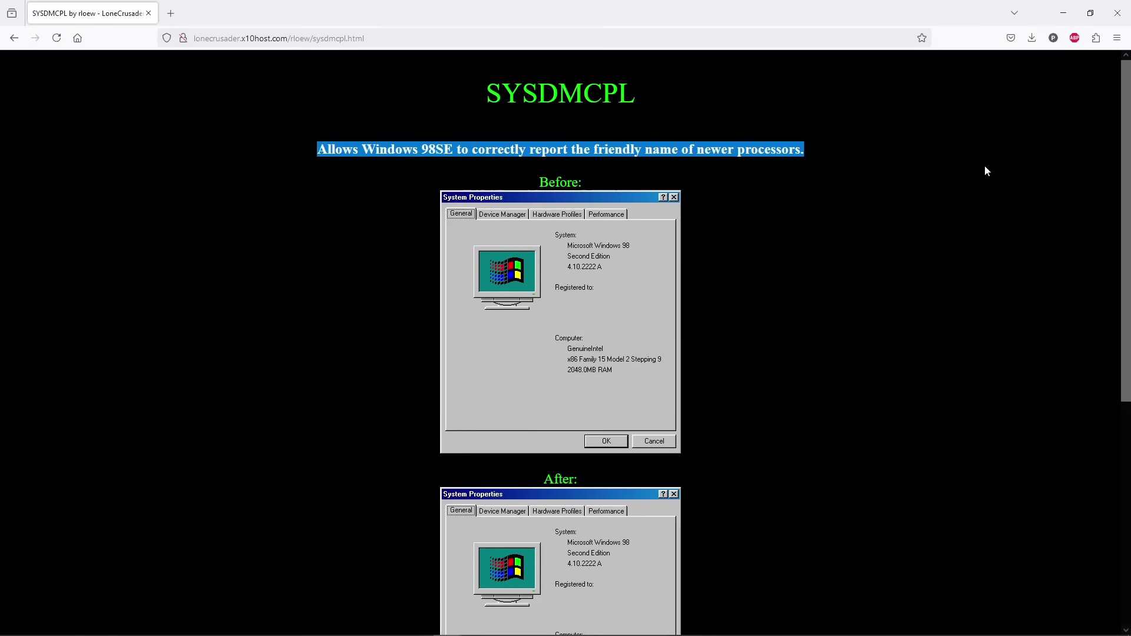
pyautogui.scroll(-5, 985, 165)
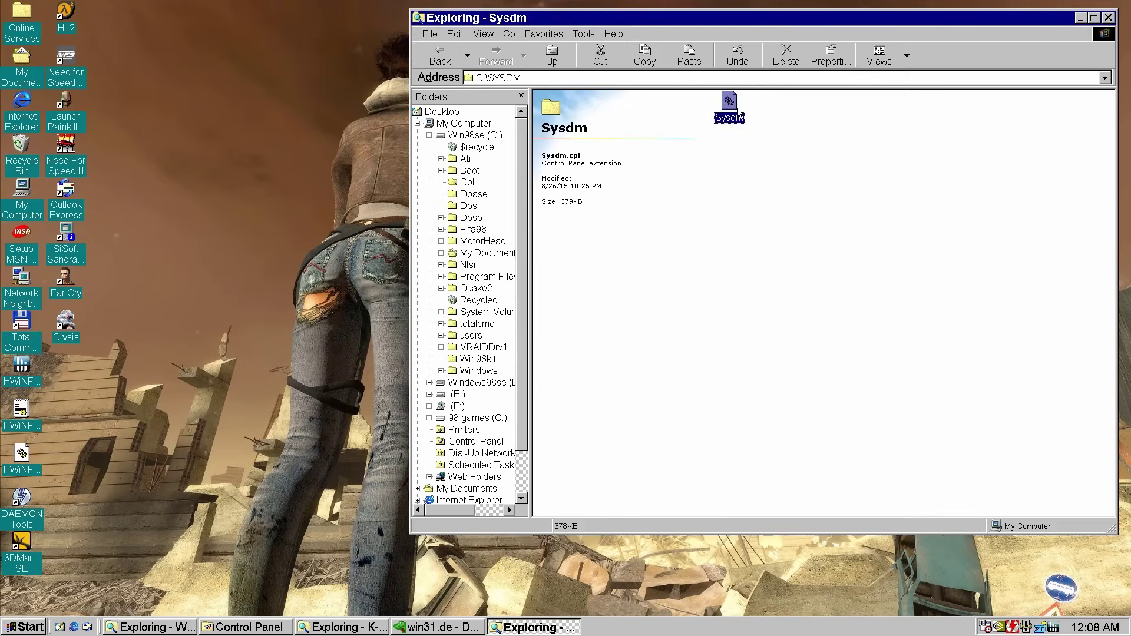
# View Sysdm.cpl's properties in C:\SYSDM and highlight its August 26, 2015 modified date
pyautogui.rightClick(729, 106)
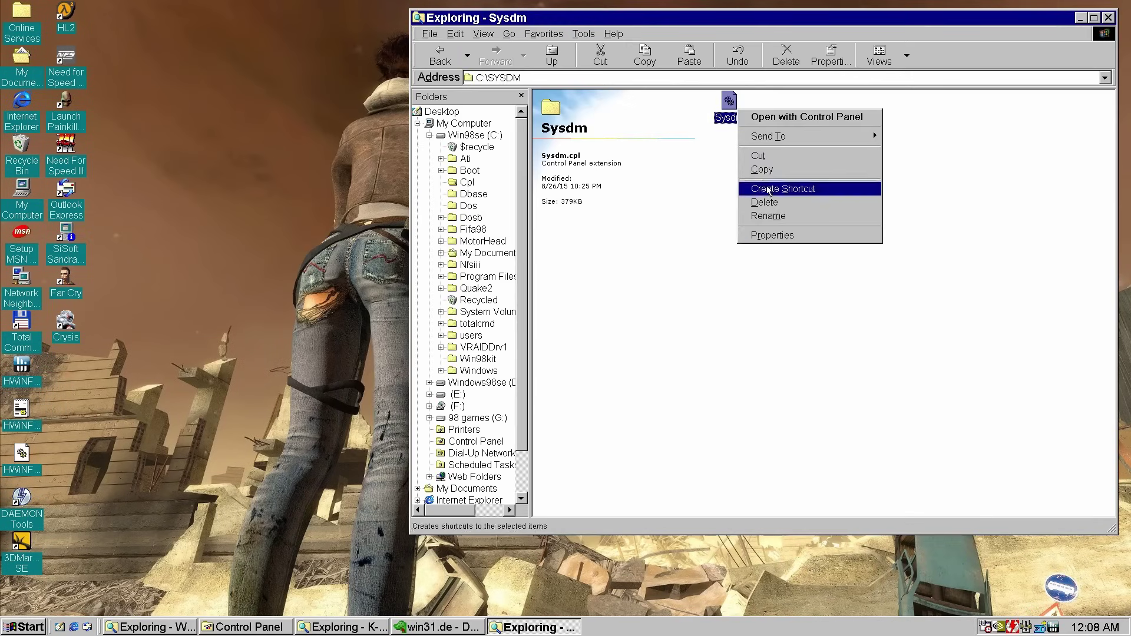
pyautogui.click(765, 237)
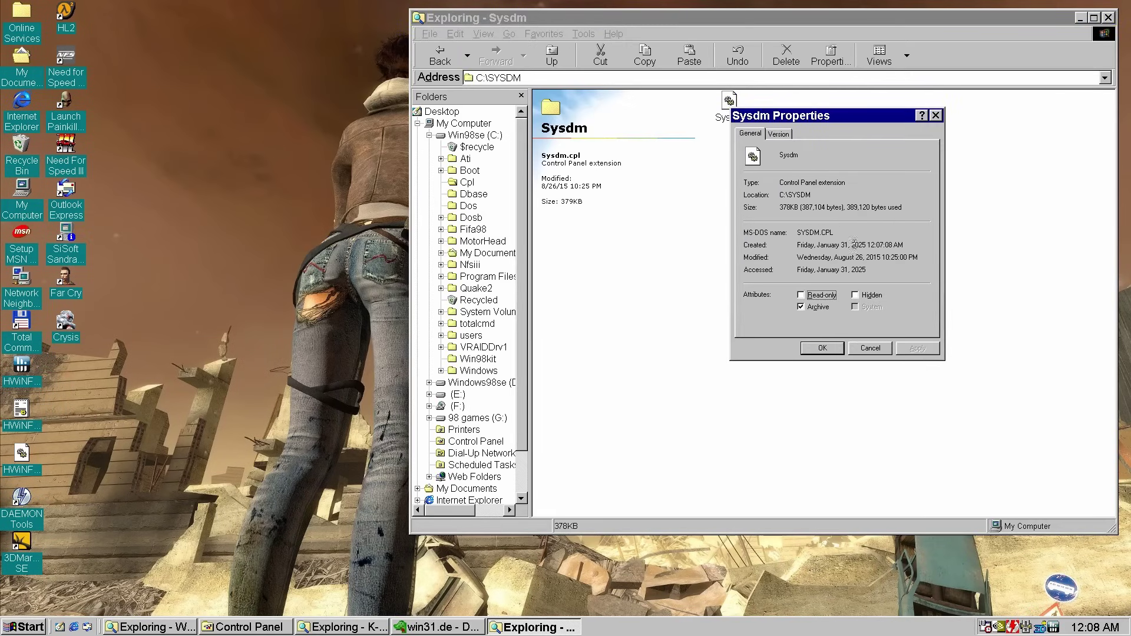
pyautogui.moveTo(884, 257); pyautogui.dragTo(790, 262)
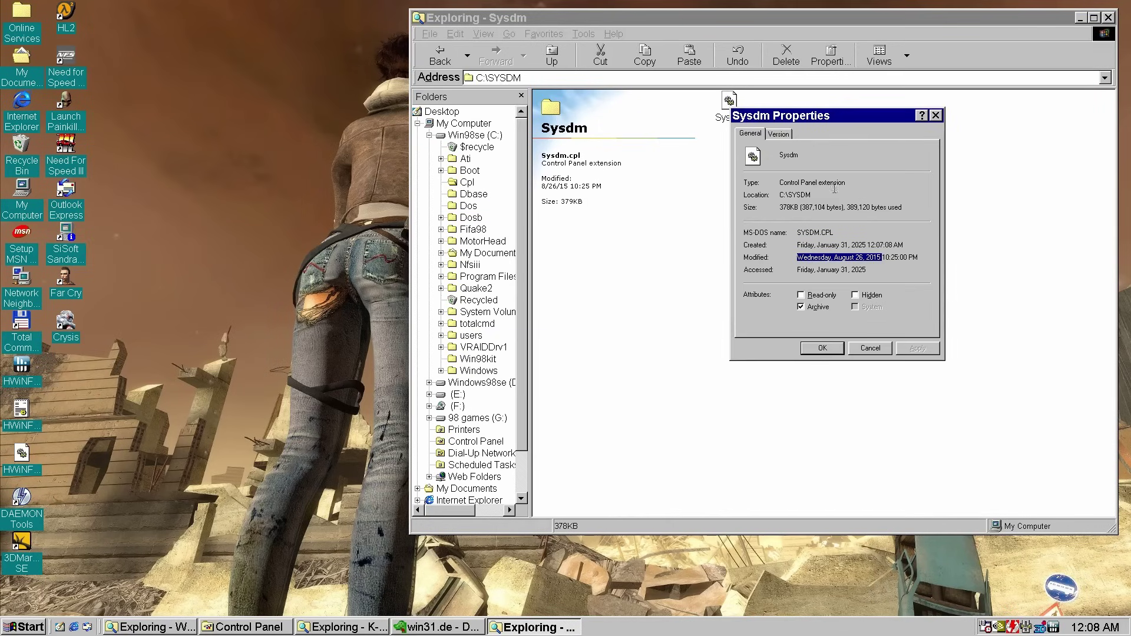
pyautogui.press('super')
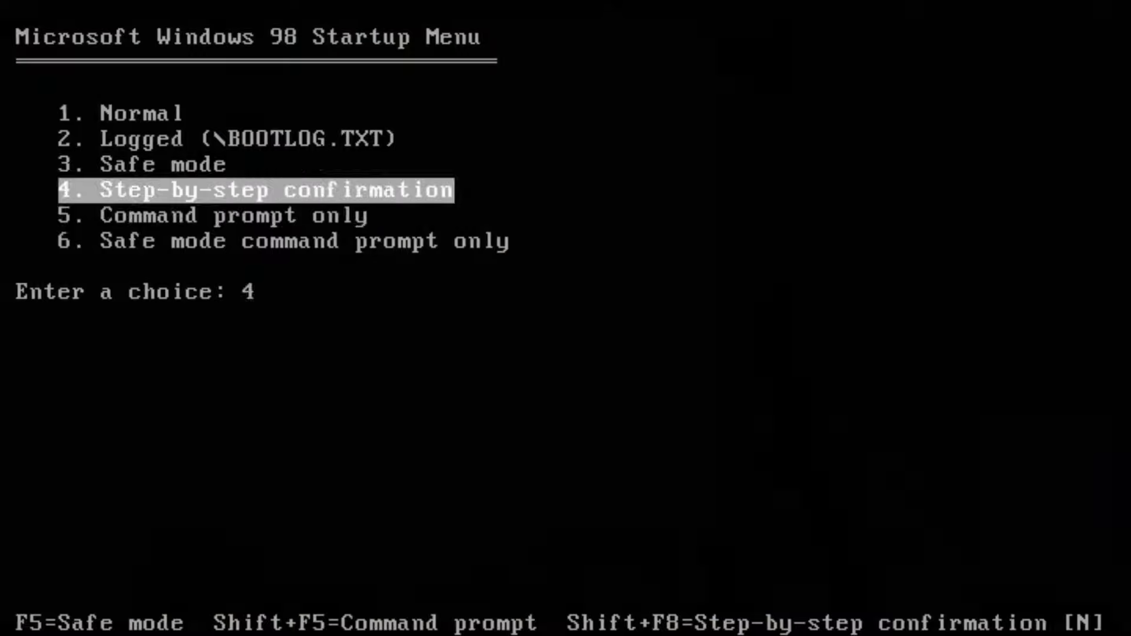
# Boot to command prompt only, copy sysdm.cpl into C:\windows\system, then open System Properties
pyautogui.press('Down')
pyautogui.press('Return')
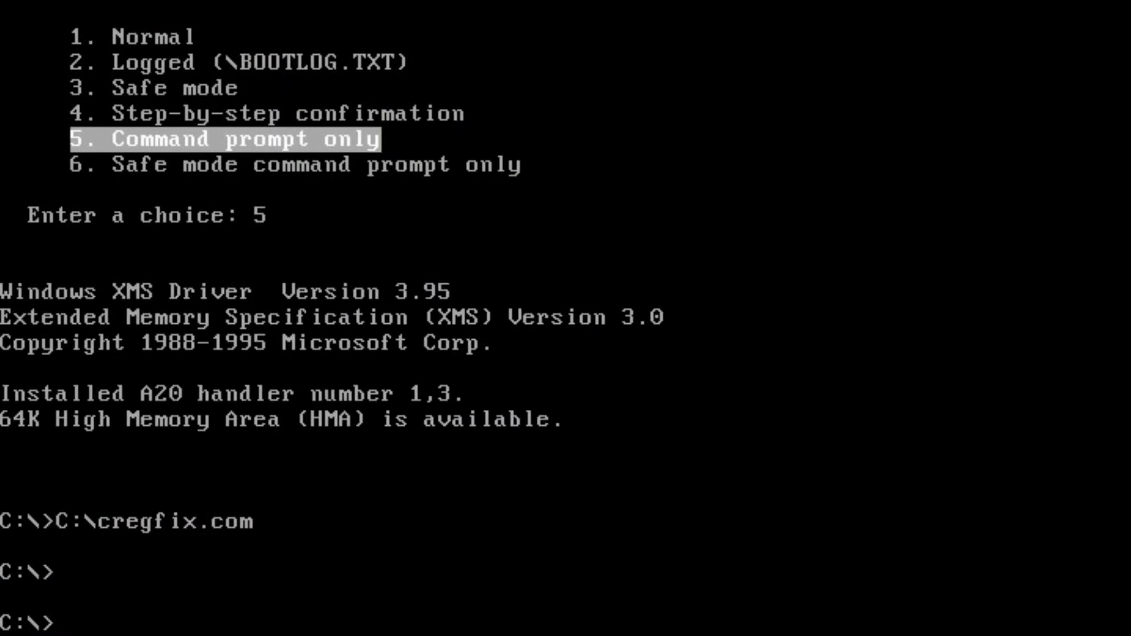
pyautogui.press('Return')
pyautogui.write('cd sysd')
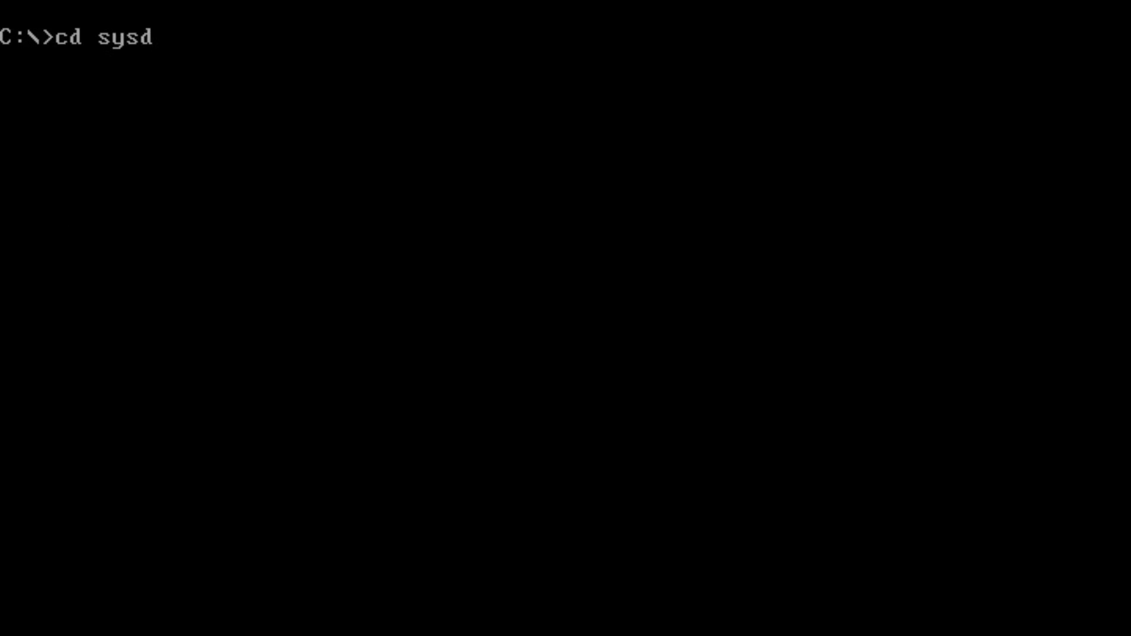
pyautogui.write('m')
pyautogui.press('Return')
pyautogui.write('dir')
pyautogui.press('Return')
pyautogui.write('copy sysdm.c')
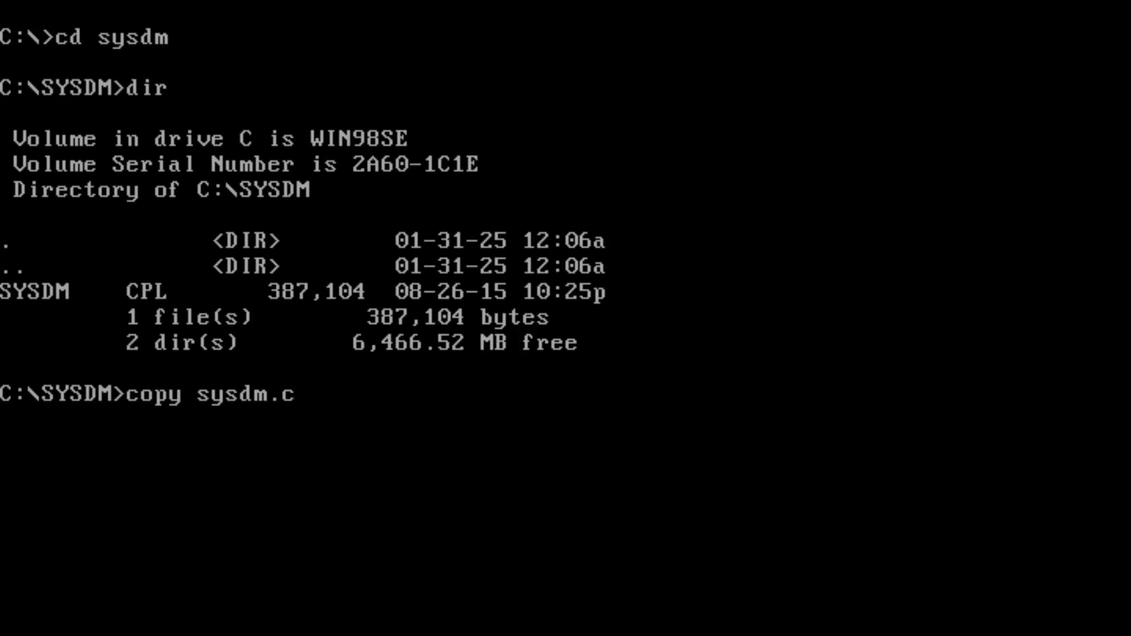
pyautogui.write('pl C:\\windows\\sys')
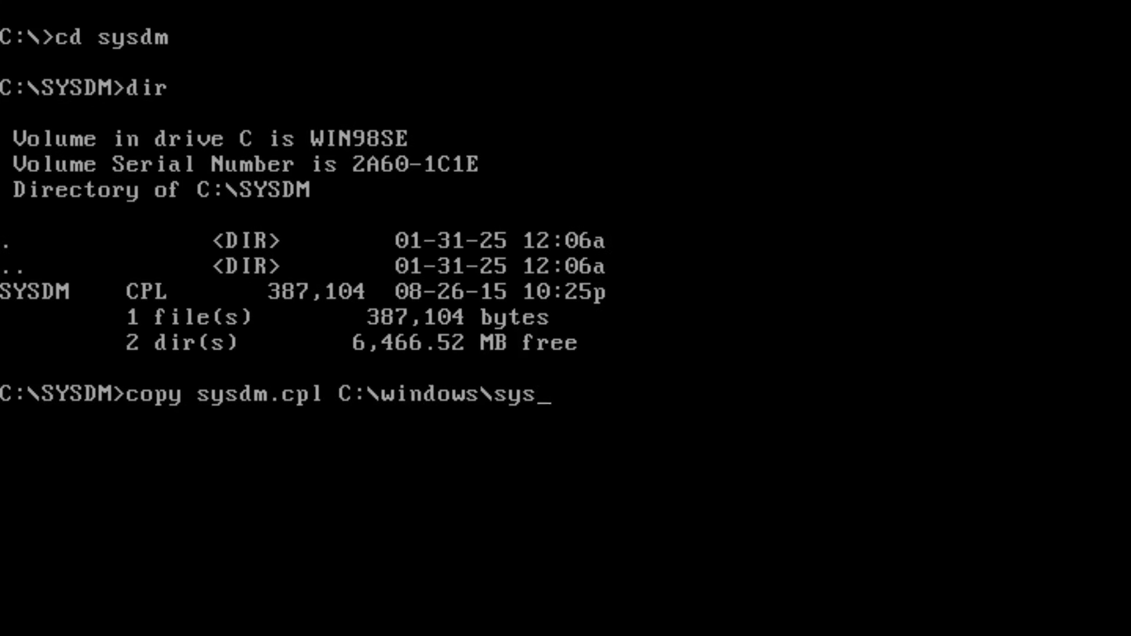
pyautogui.write('tem')
pyautogui.press('Return')
pyautogui.press('Return')
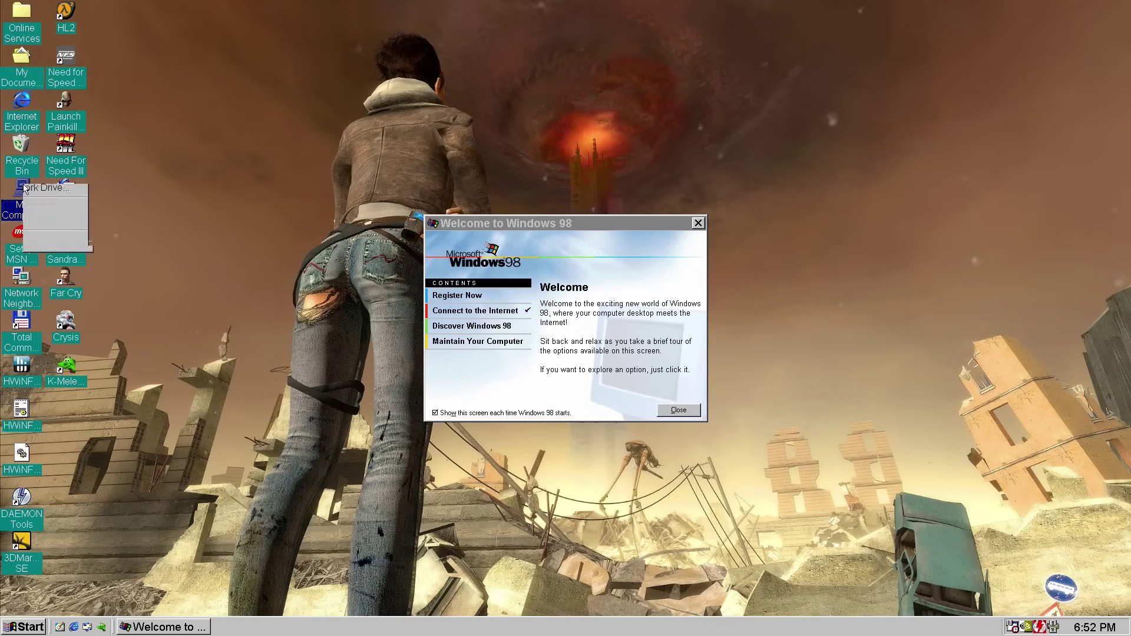
pyautogui.rightClick(21, 210)
pyautogui.click(90, 328)
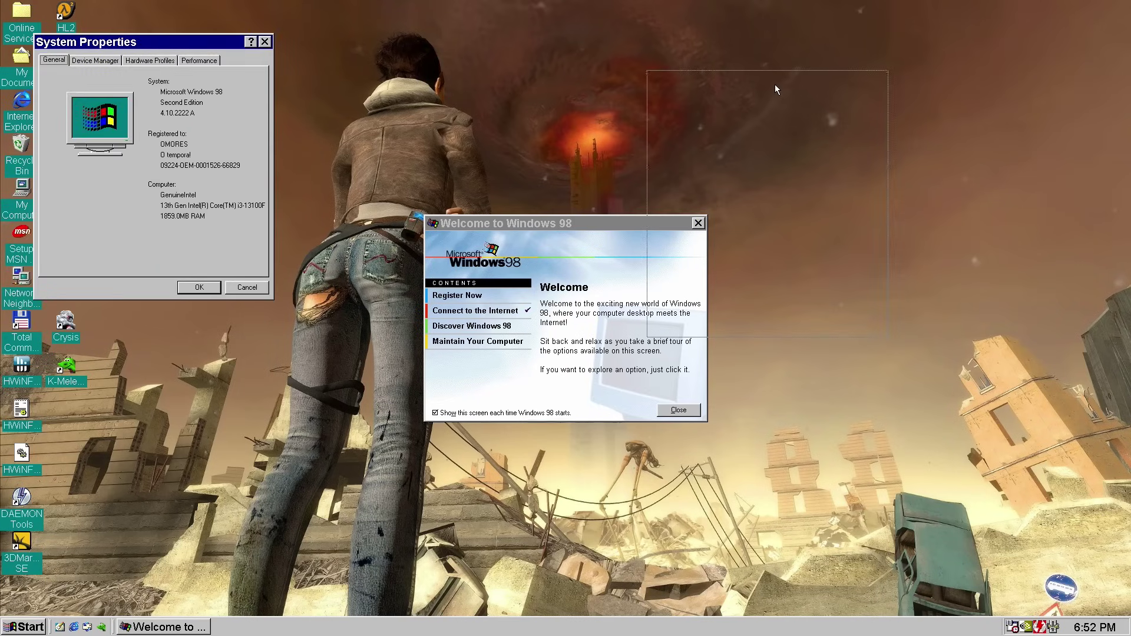
# Drag the System Properties window showing the i3-13100F to the right side of the screen
pyautogui.moveTo(165, 43); pyautogui.dragTo(884, 128)
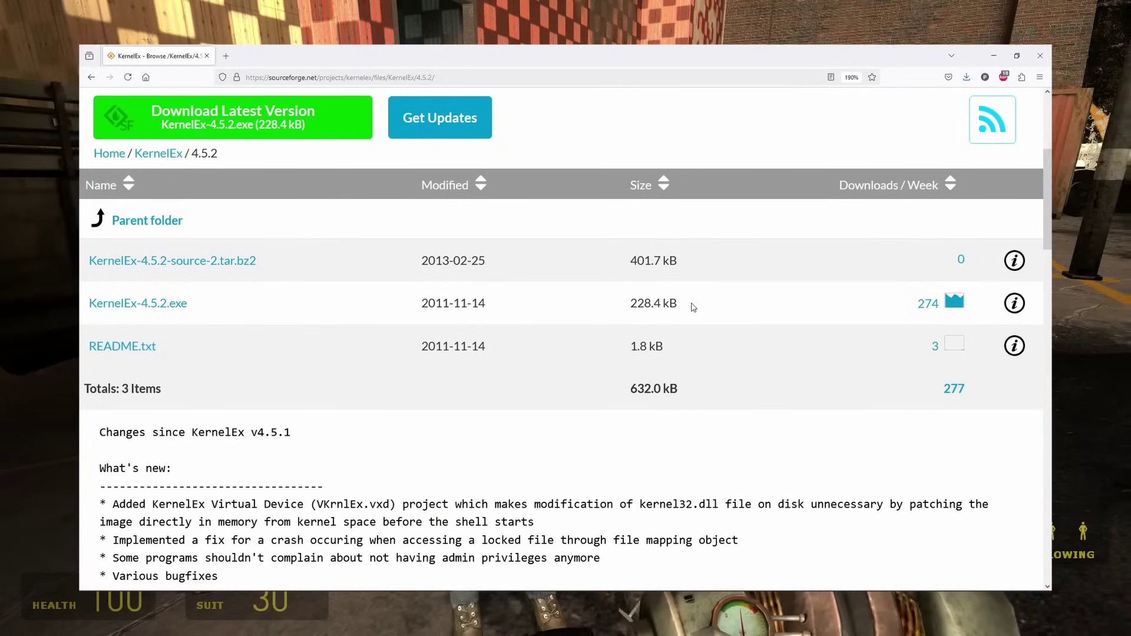
# Highlight the KernelEx-4.5.2.exe file size, then quit Half-Life 2: Episode One to the desktop
pyautogui.doubleClick(653, 303)
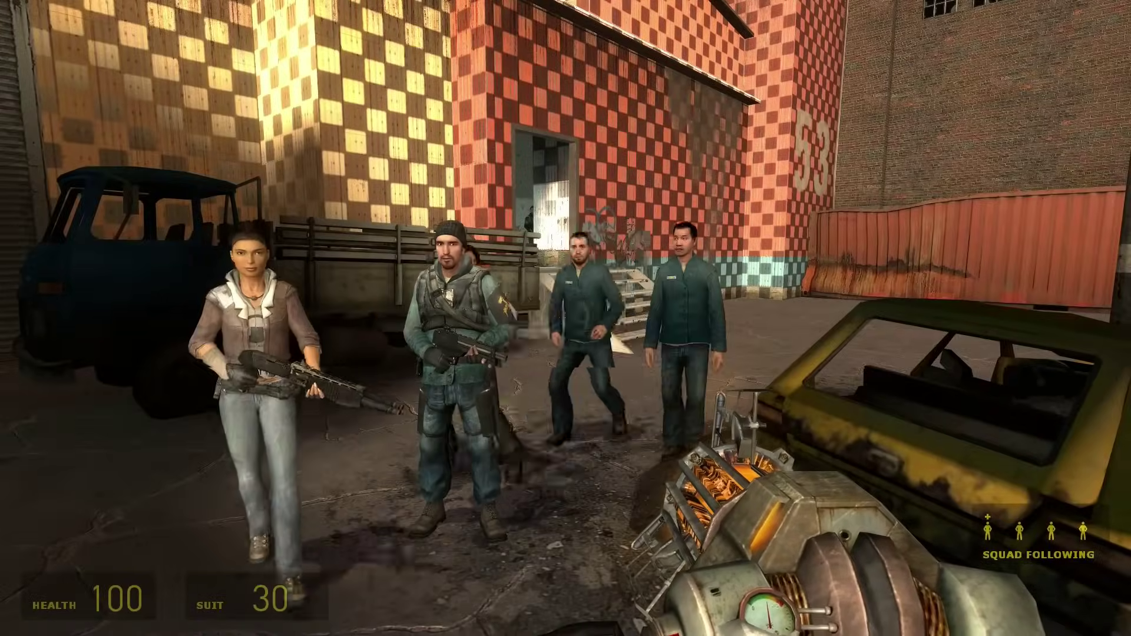
pyautogui.press('Escape')
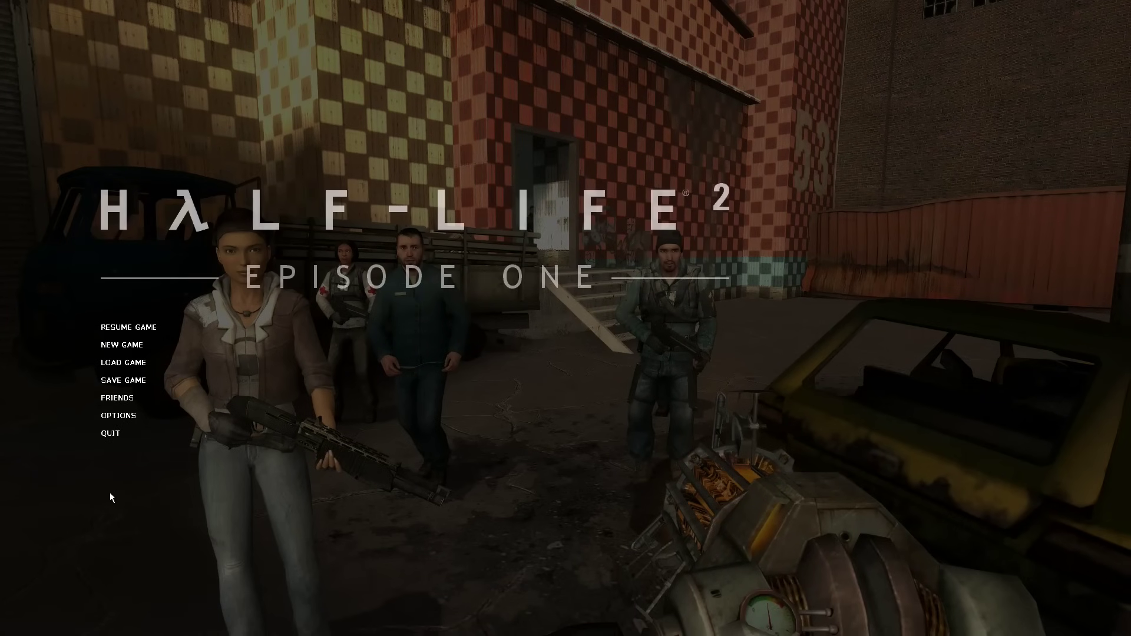
pyautogui.click(111, 432)
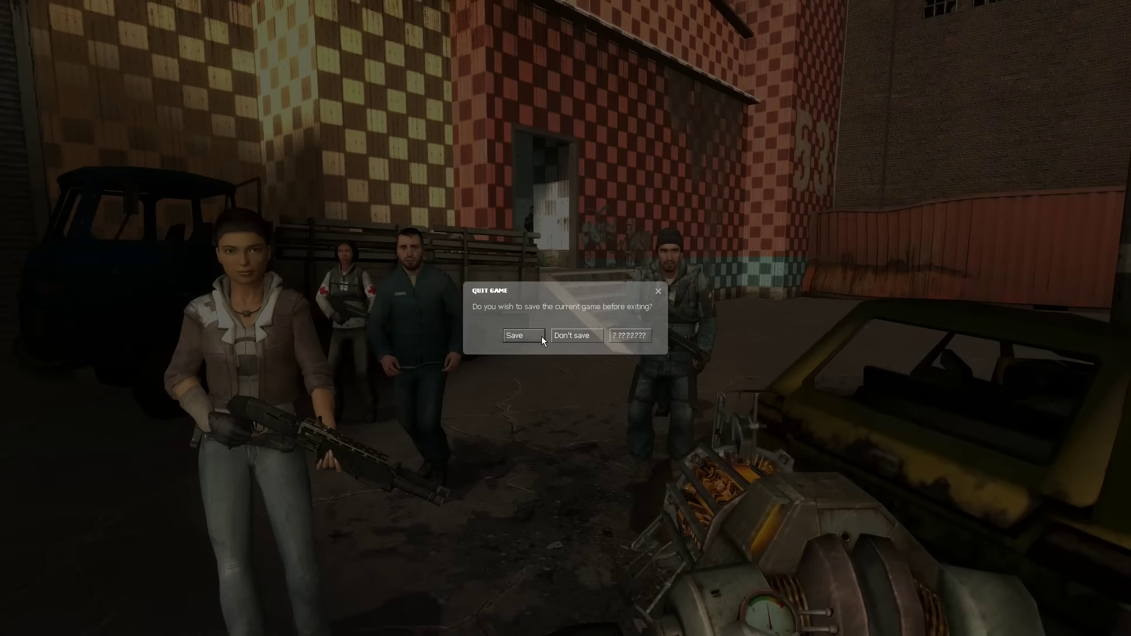
pyautogui.click(564, 335)
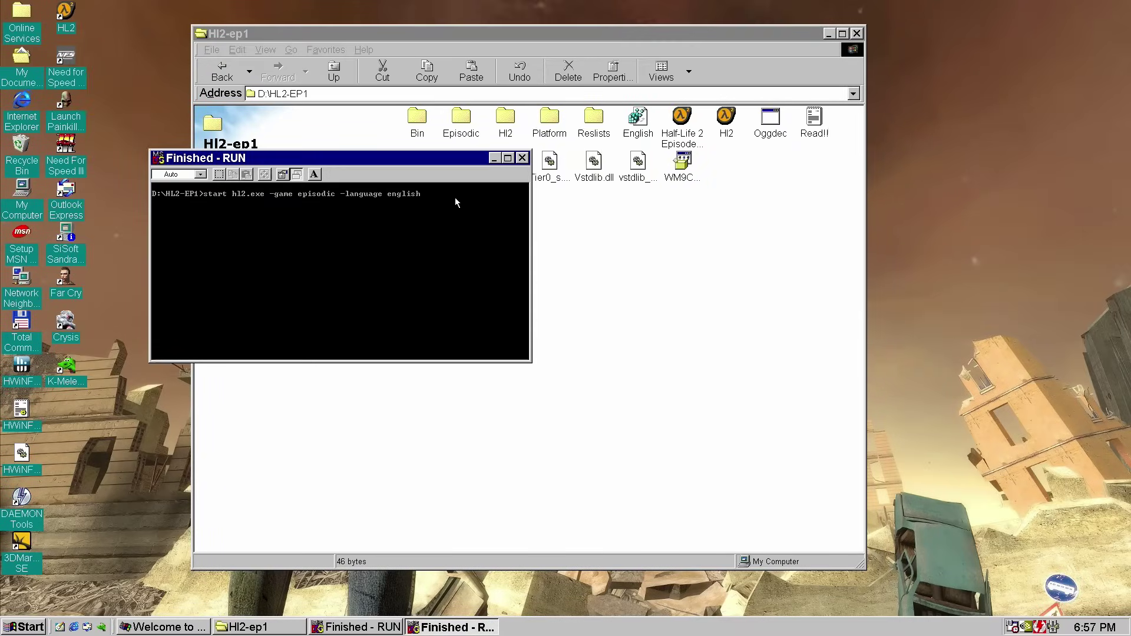
# Close the finished 'RUN' window and launch Rott from D:\DOS\ROTT
pyautogui.click(522, 158)
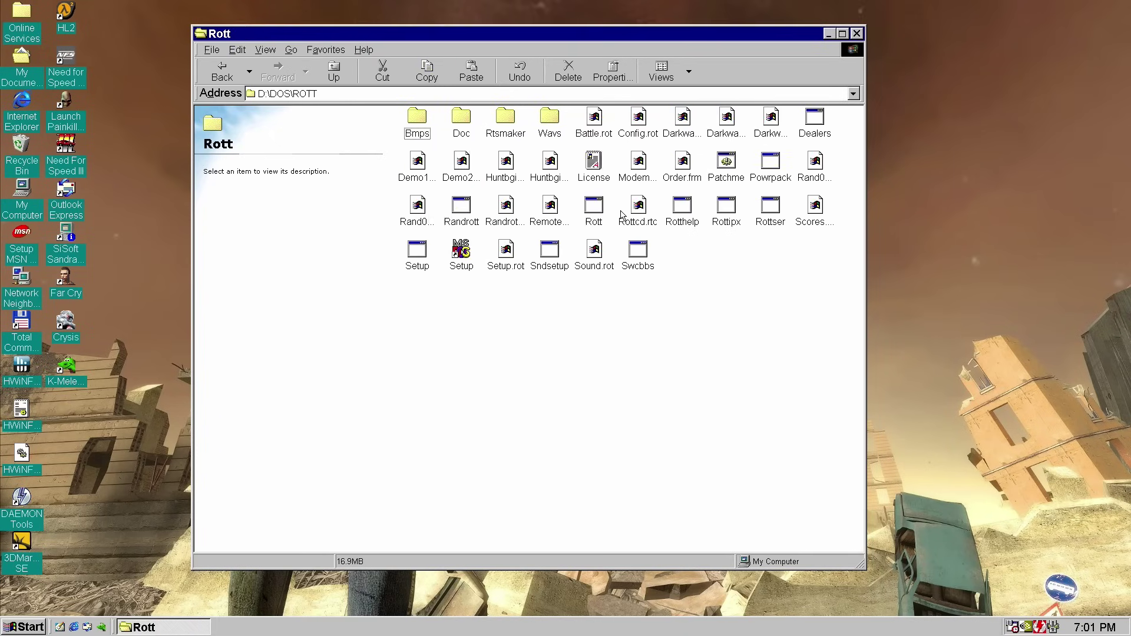
pyautogui.click(594, 212)
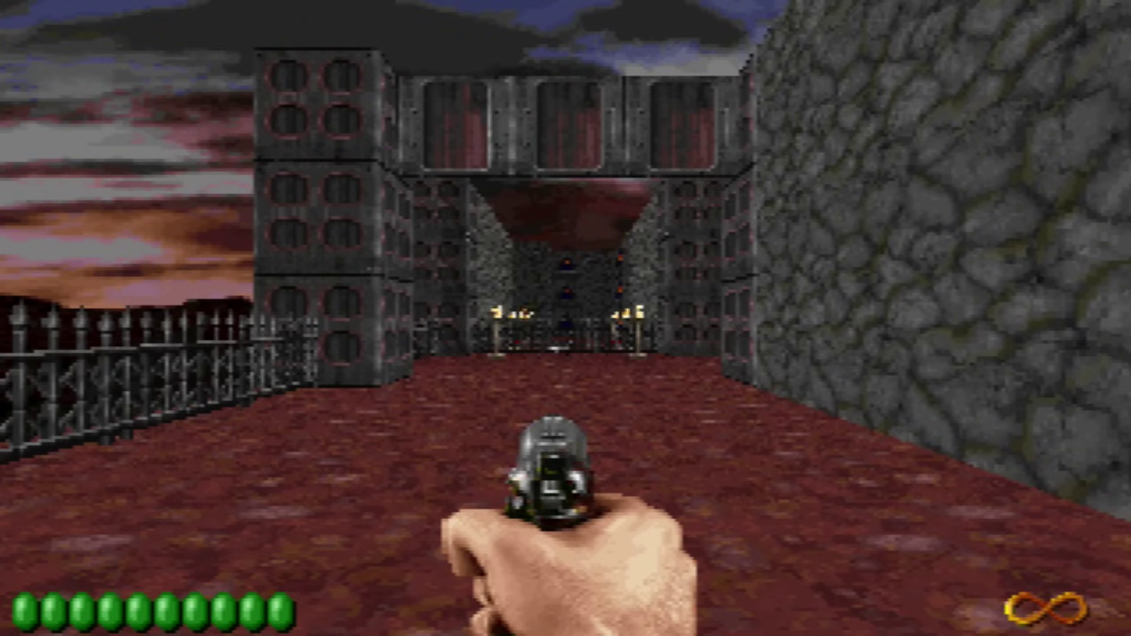
# Walk through the Rise of the Triad courtyard and shoot an enemy with the pistol
pyautogui.press('Up')
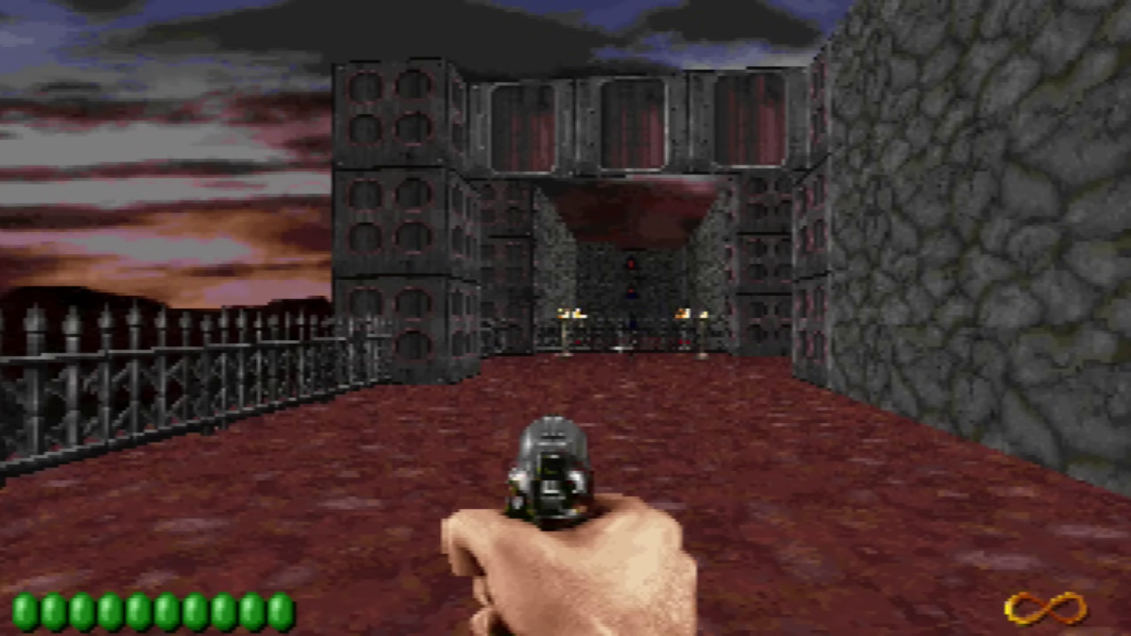
pyautogui.press('Left')
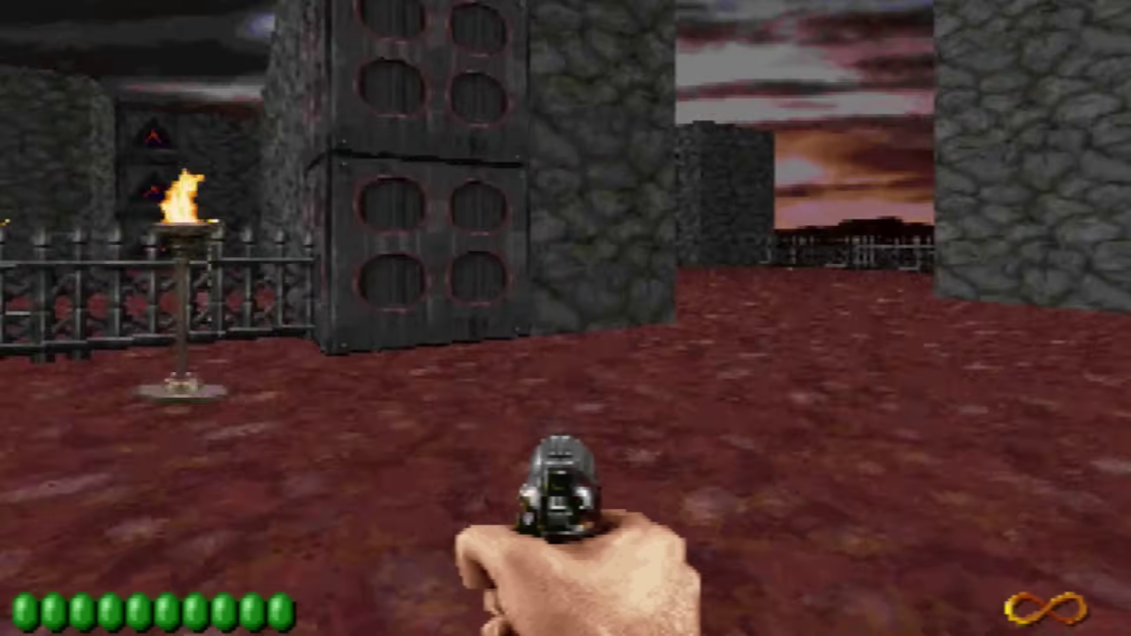
pyautogui.press('Up')
pyautogui.press('Up')
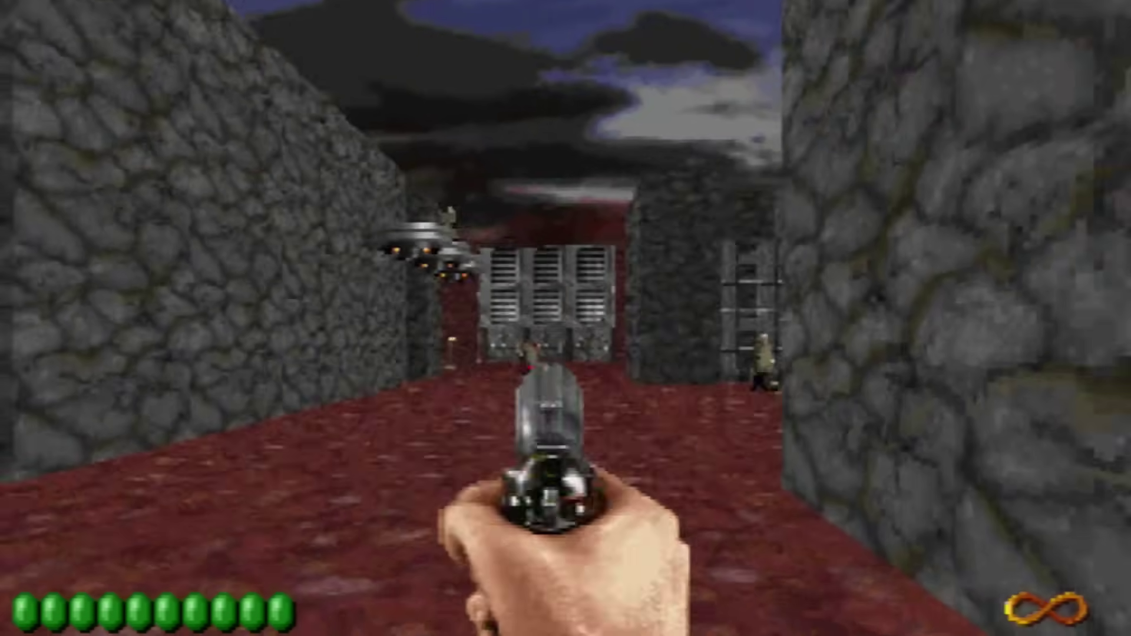
pyautogui.press('ctrl')
pyautogui.press('ctrl')
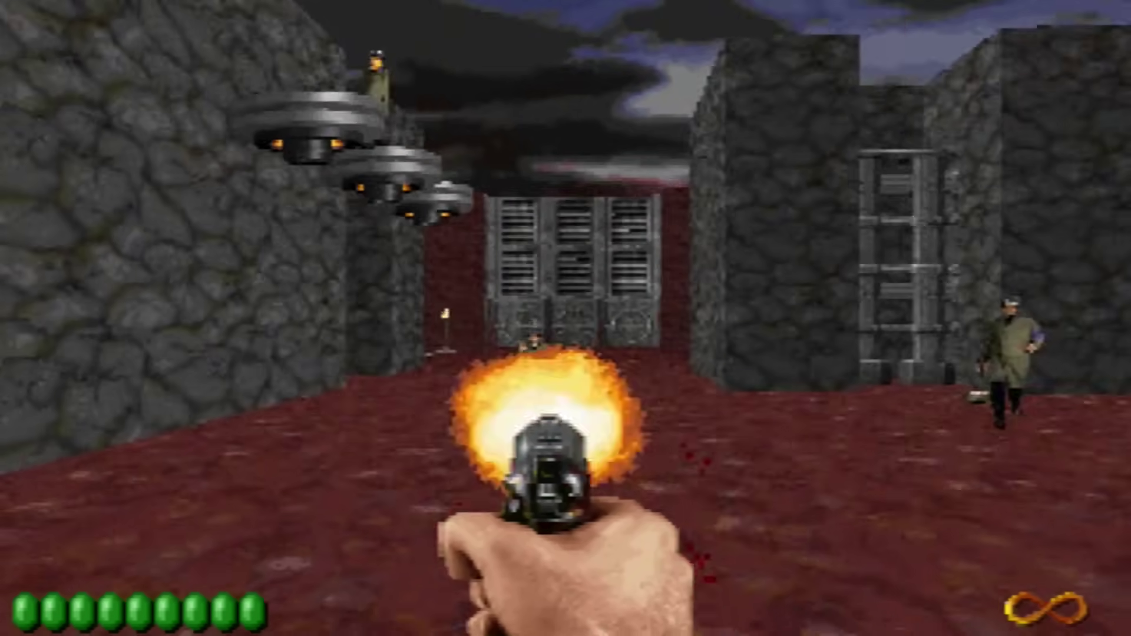
pyautogui.press('Right')
pyautogui.press('ctrl')
pyautogui.press('ctrl')
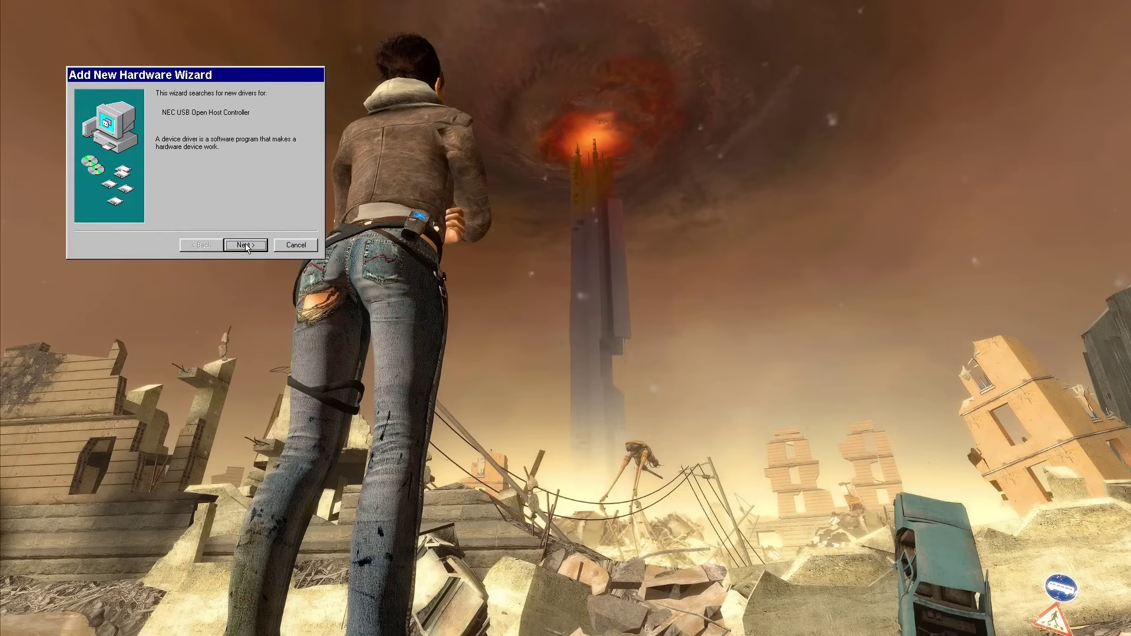
# Install NEC USB Open Host Controller from the driver list, then finish the PCI USB device wizard
pyautogui.click(247, 246)
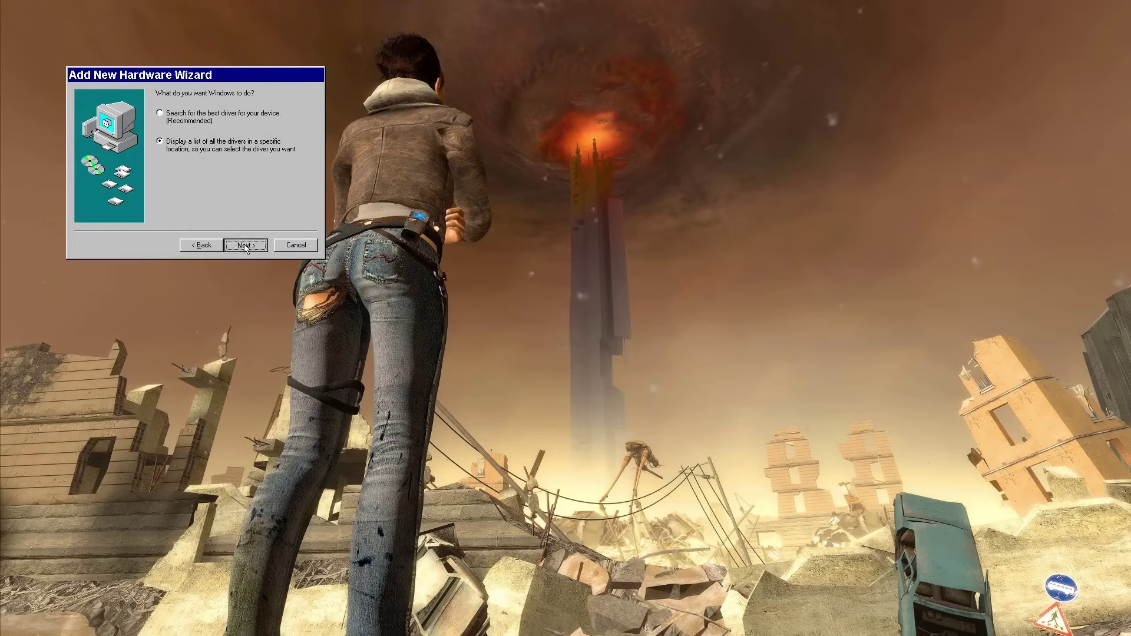
pyautogui.click(247, 247)
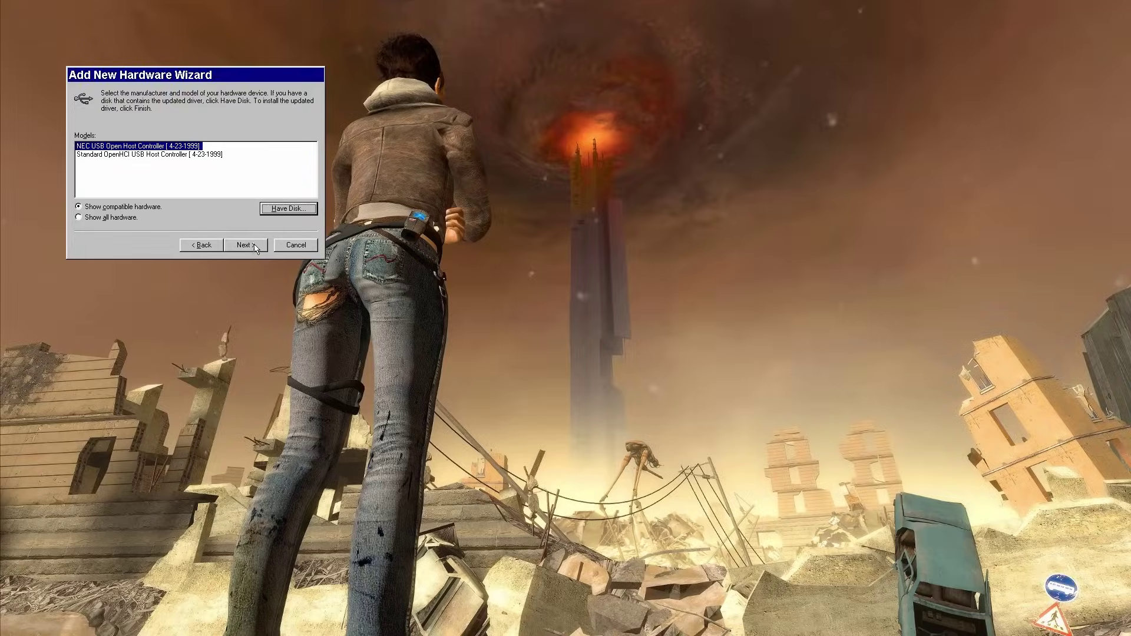
pyautogui.click(255, 248)
pyautogui.click(256, 246)
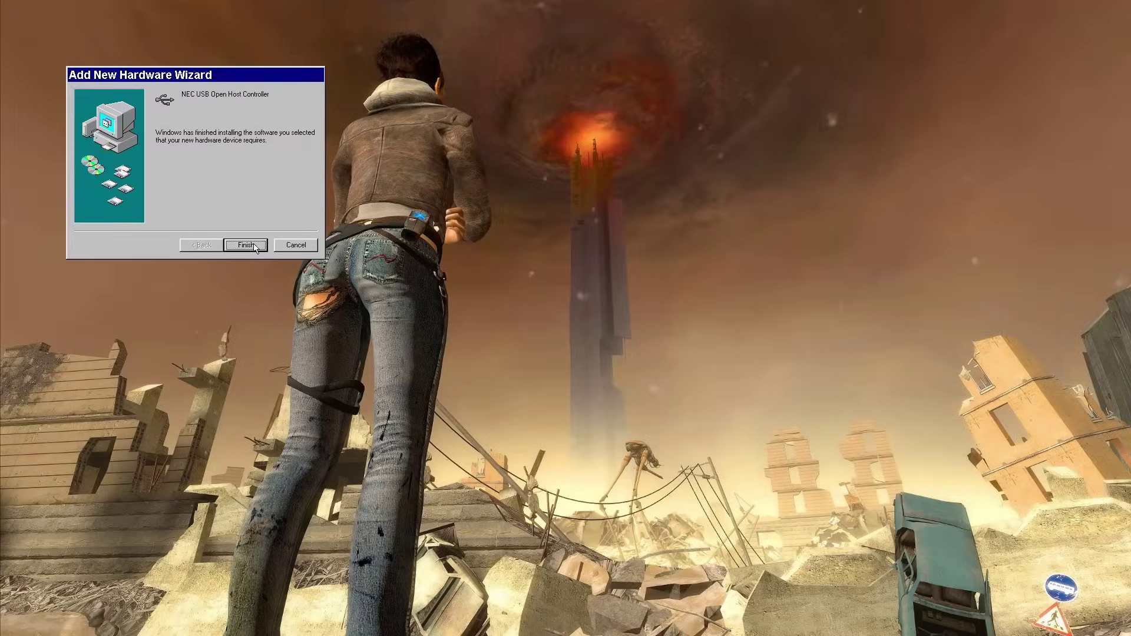
pyautogui.click(255, 249)
pyautogui.click(277, 279)
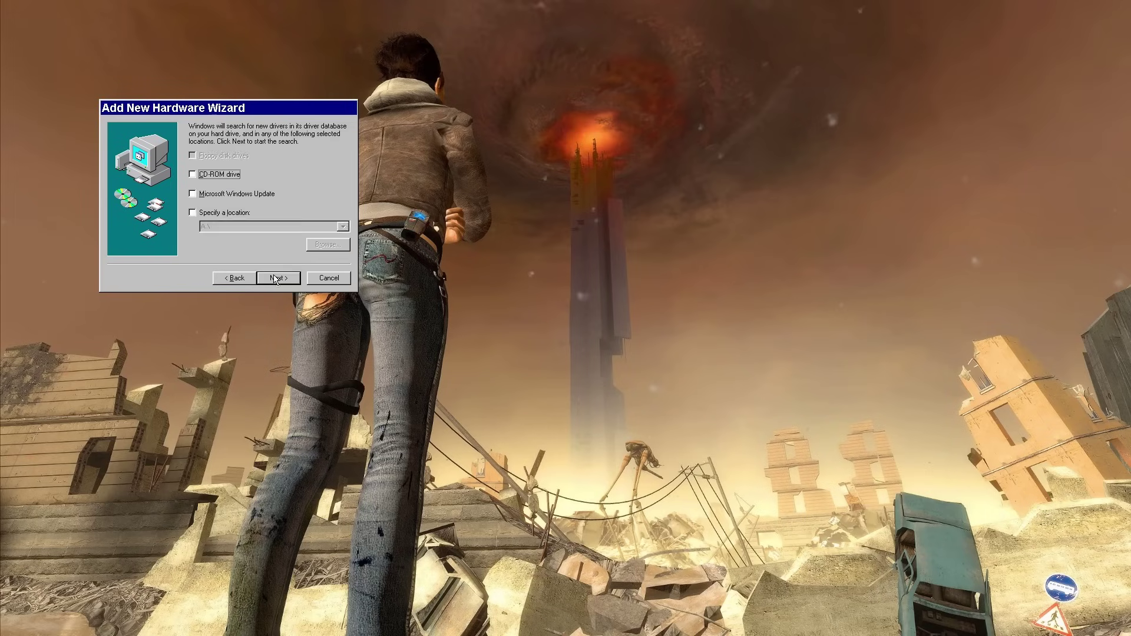
pyautogui.click(277, 279)
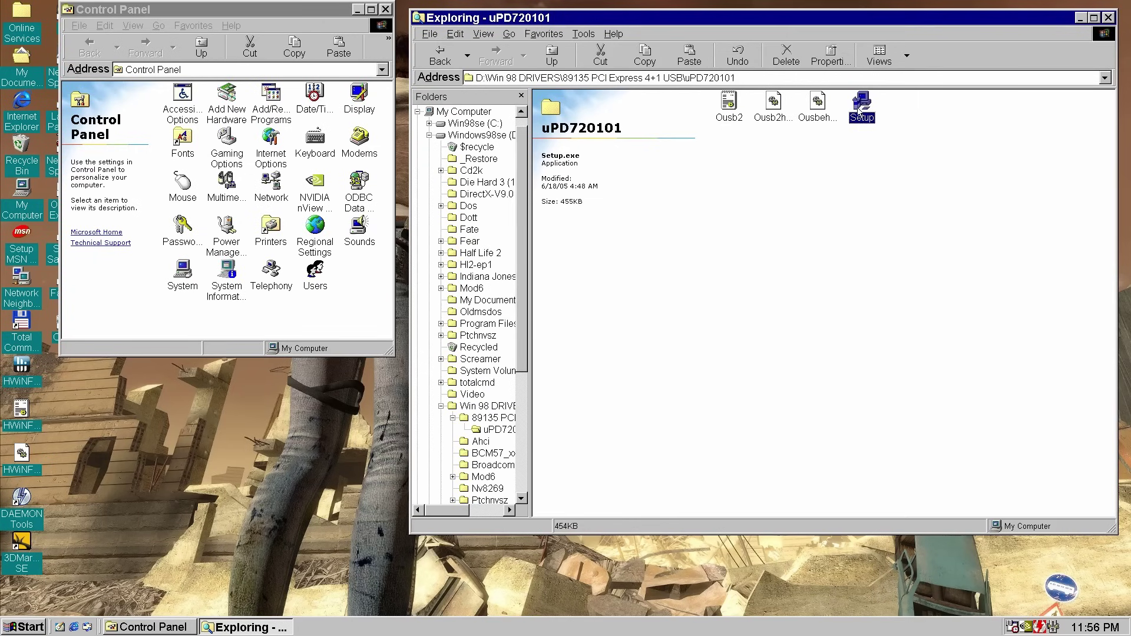
# Run Setup.exe from the uPD720101 folder to install USB 2.0 Driver v2.4.1 and restart
pyautogui.doubleClick(862, 106)
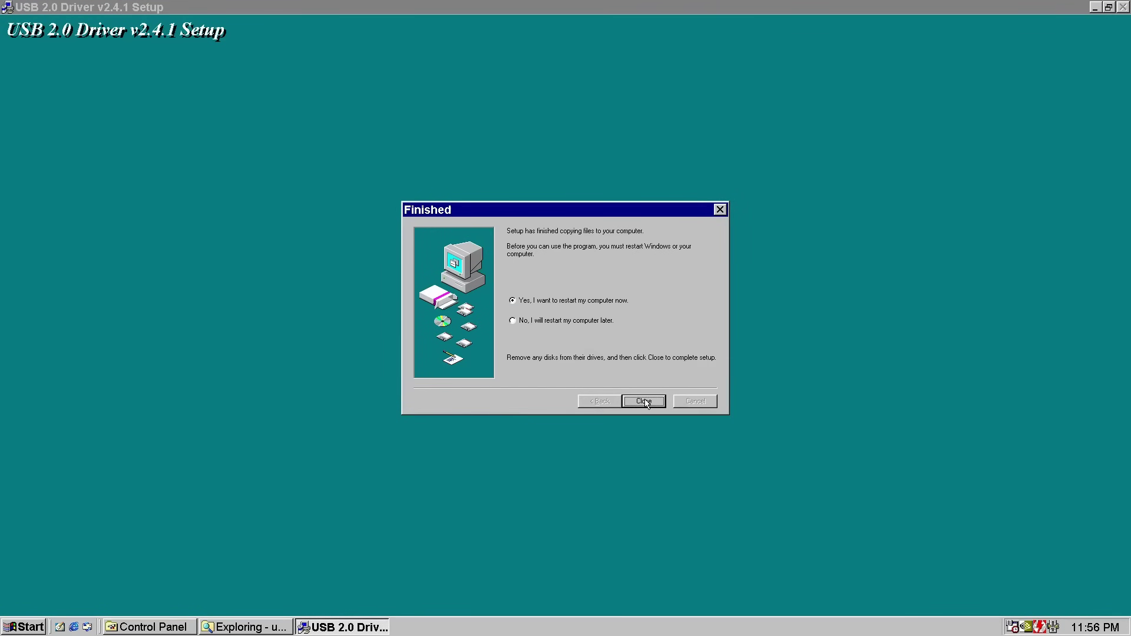
pyautogui.click(645, 403)
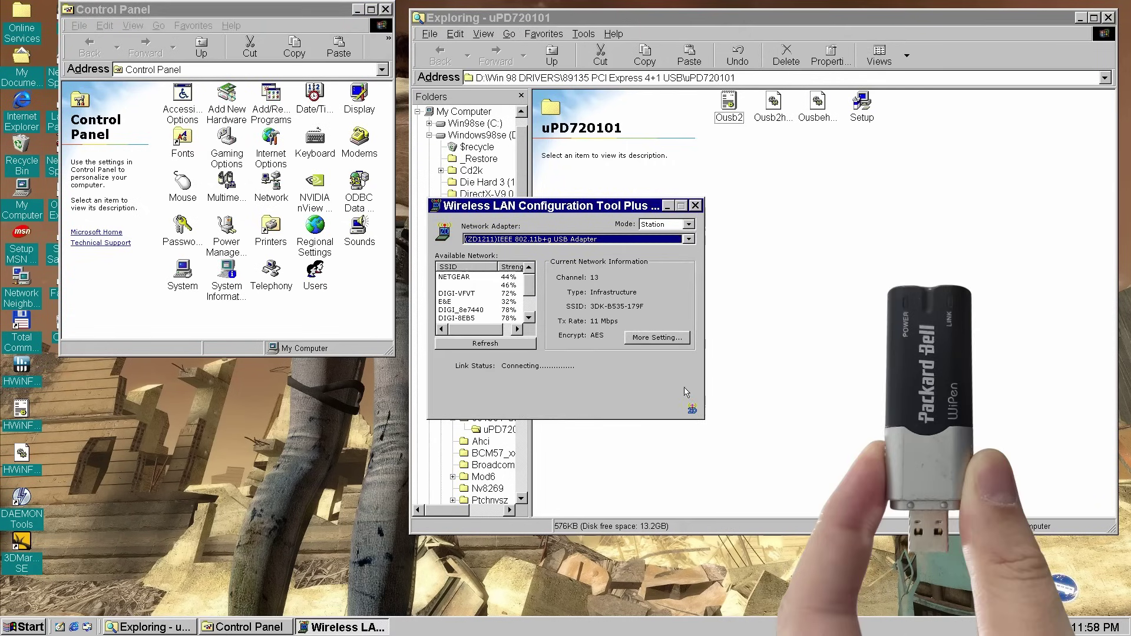
# Connect to NETGEAR, check the USB controllers, then browse gaby.de in English to Windows 3.1x
pyautogui.click(459, 278)
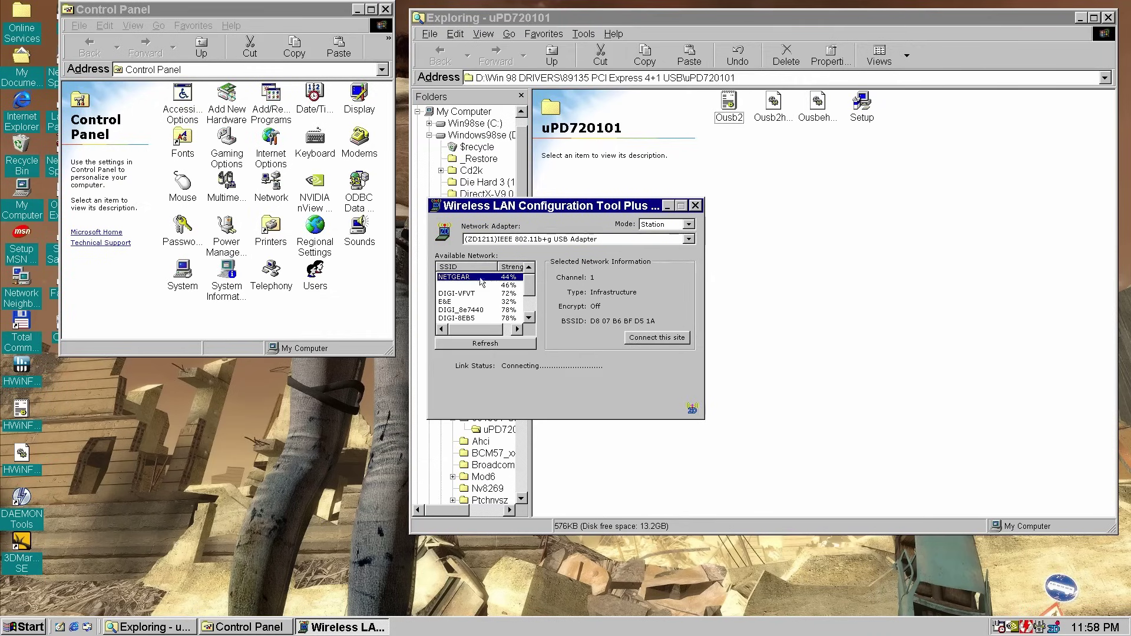
pyautogui.click(657, 338)
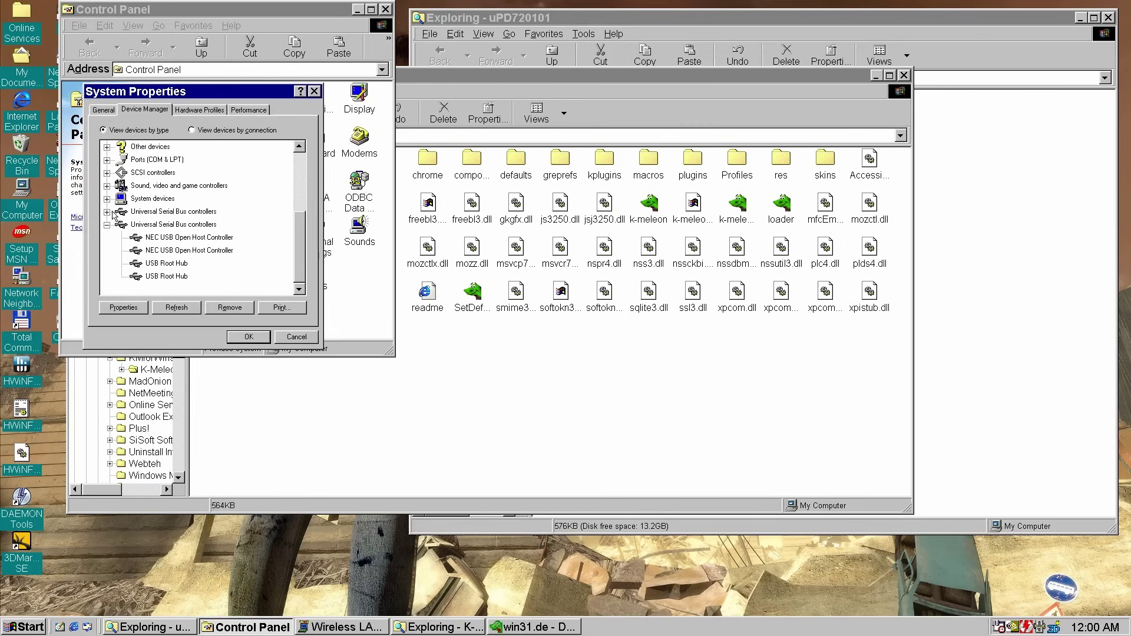
pyautogui.click(109, 213)
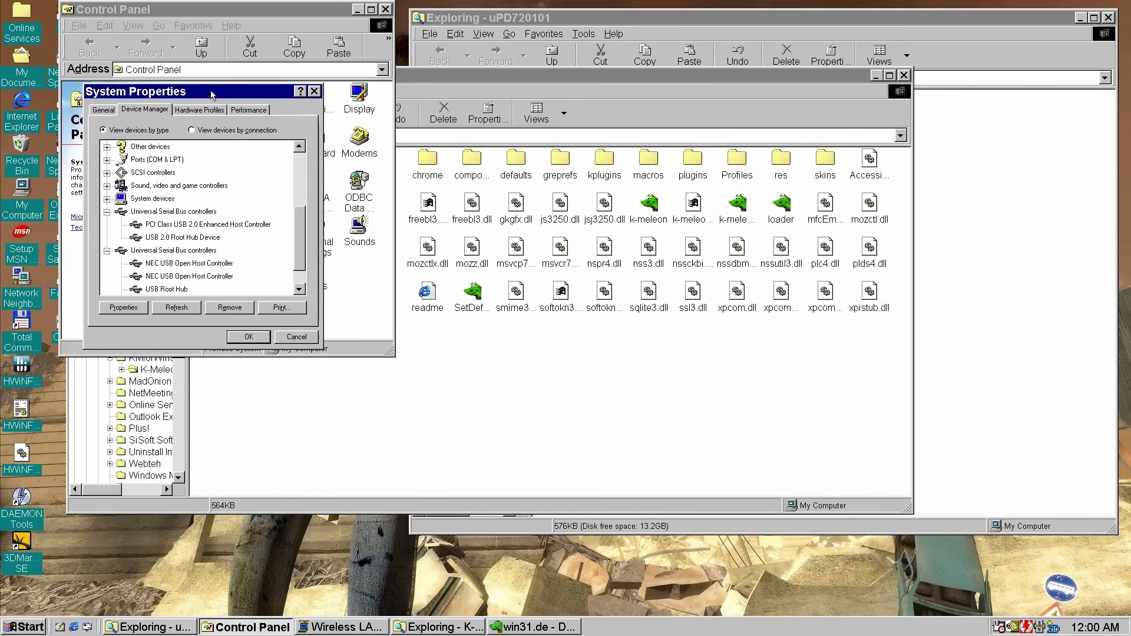
pyautogui.moveTo(212, 94); pyautogui.dragTo(623, 144)
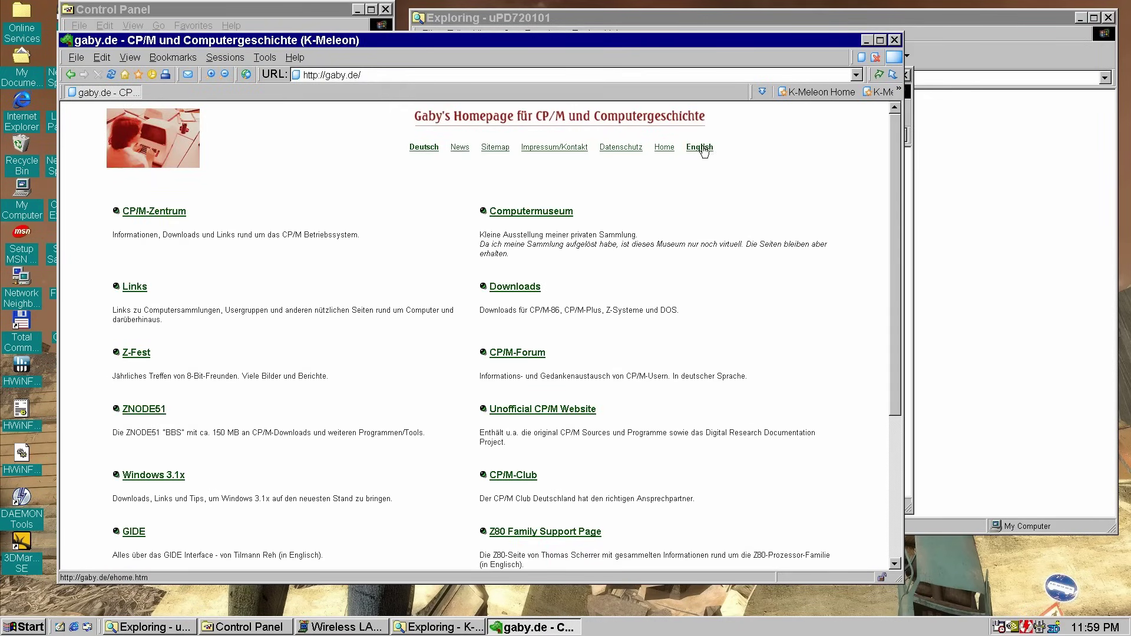
pyautogui.click(700, 146)
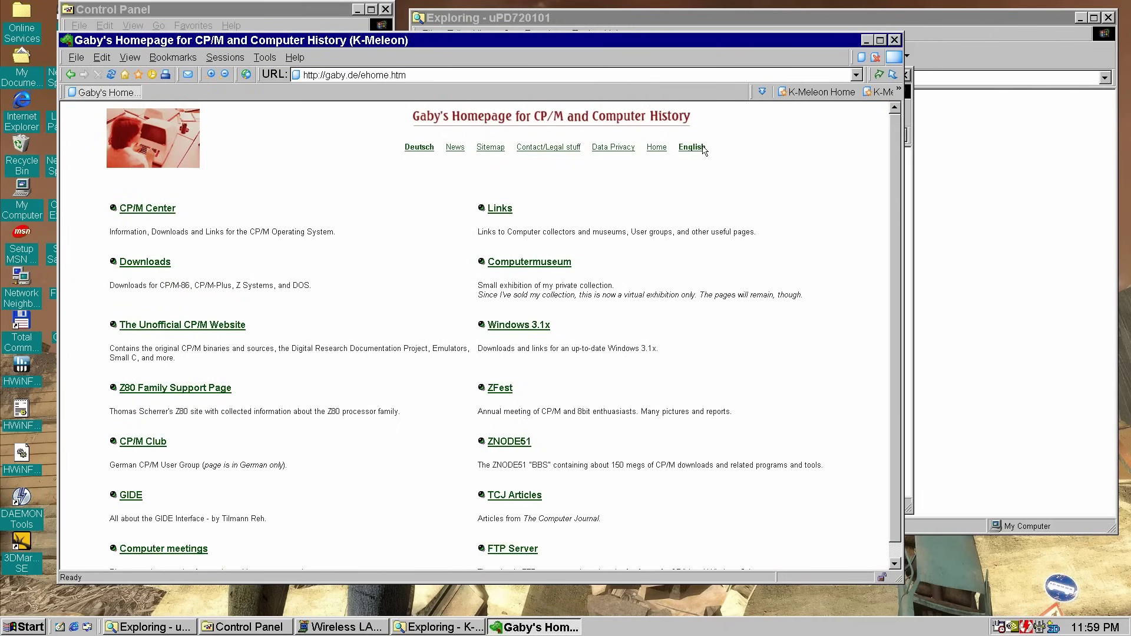
pyautogui.click(518, 325)
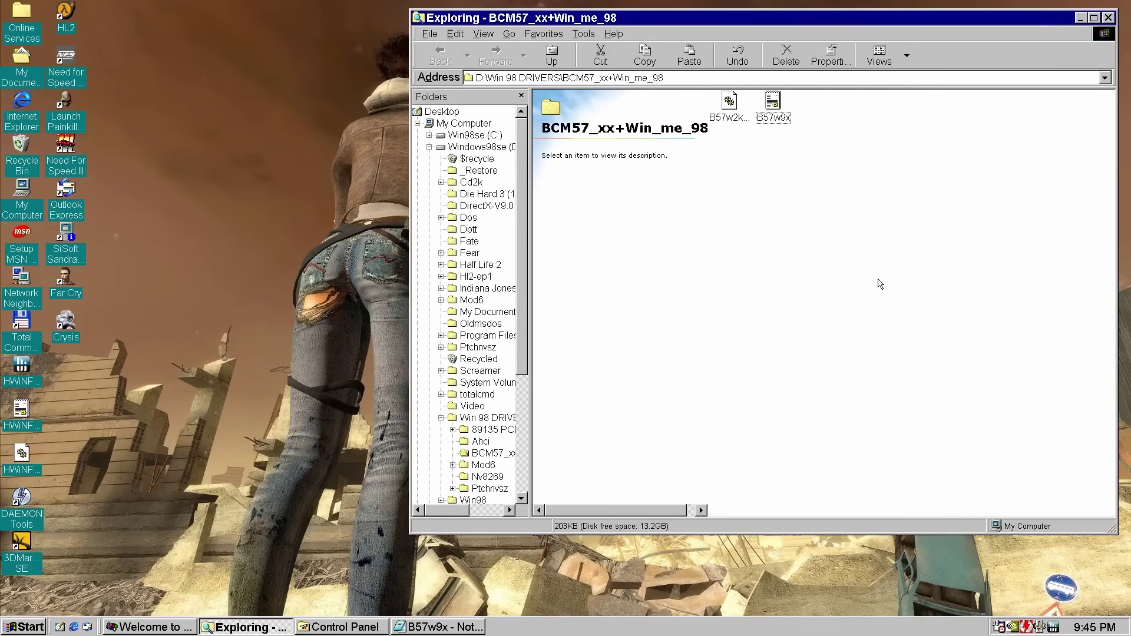
# Make a backup copy of the B57w9x driver file in its folder
pyautogui.moveTo(840, 193); pyautogui.dragTo(830, 128)
pyautogui.click(483, 34)
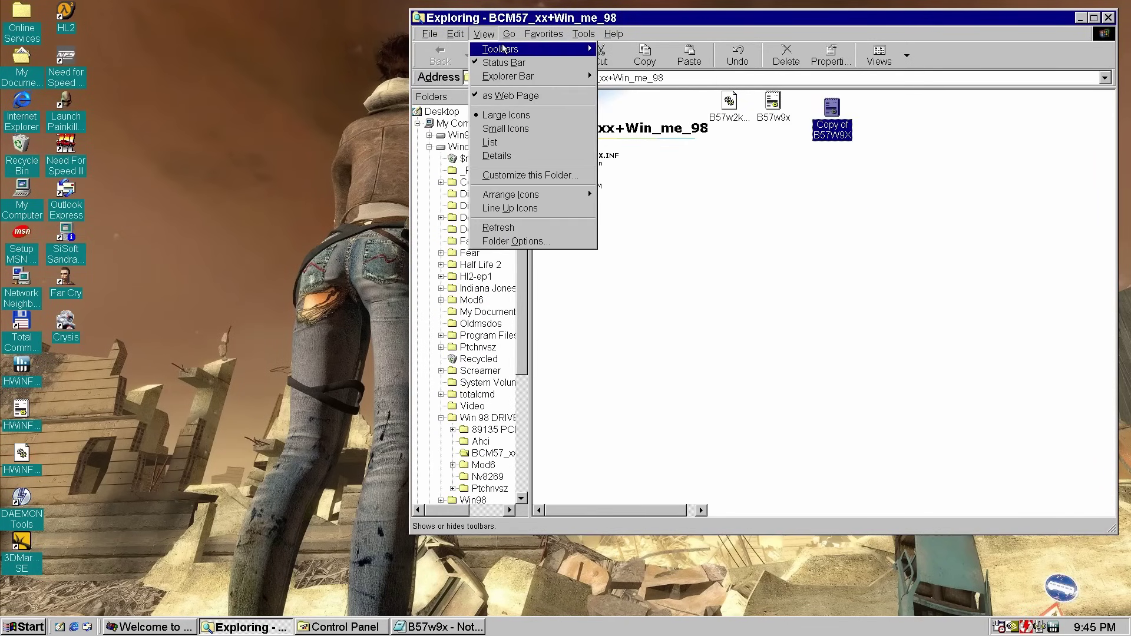
pyautogui.click(773, 111)
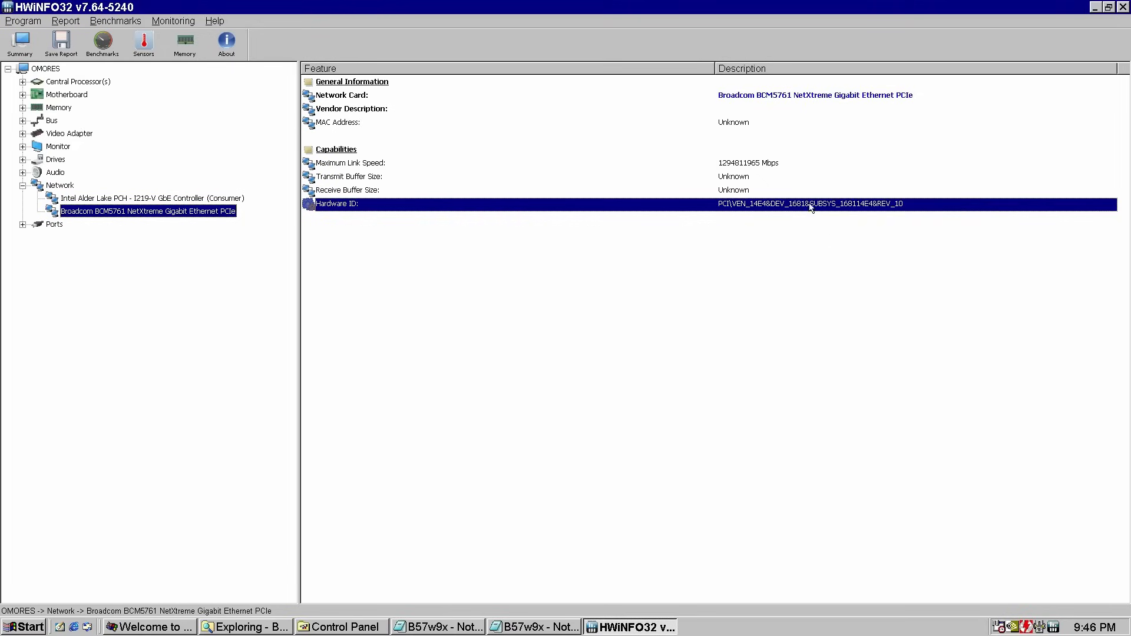
# Copy the card's hardware ID from HWiNFO and paste it onto WordPad's BCM5789 line
pyautogui.rightClick(810, 205)
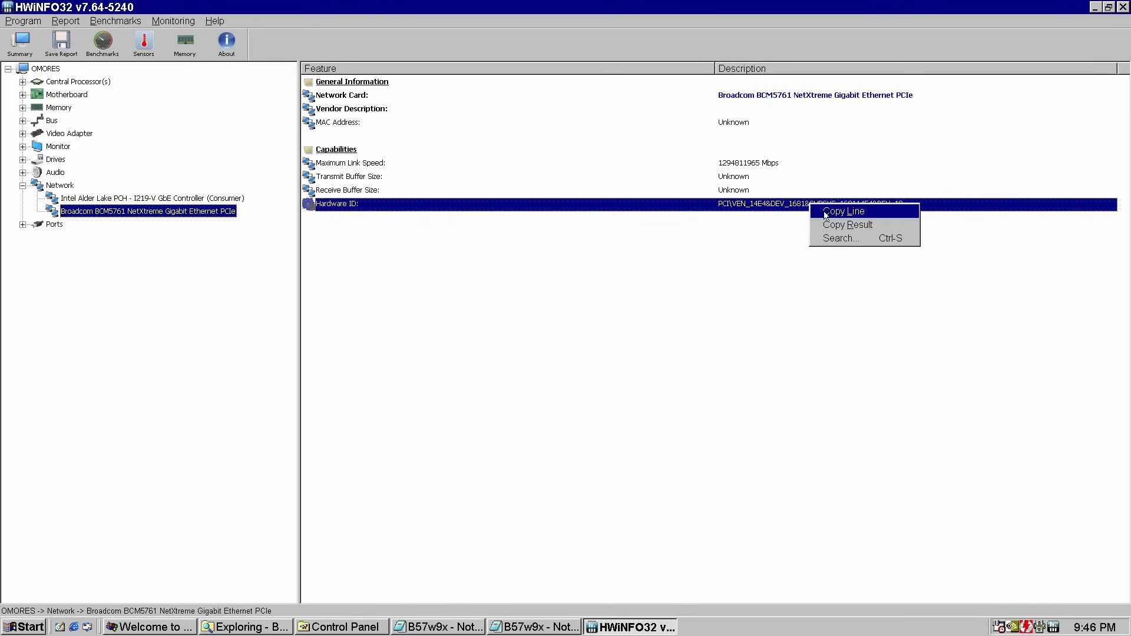
pyautogui.click(841, 226)
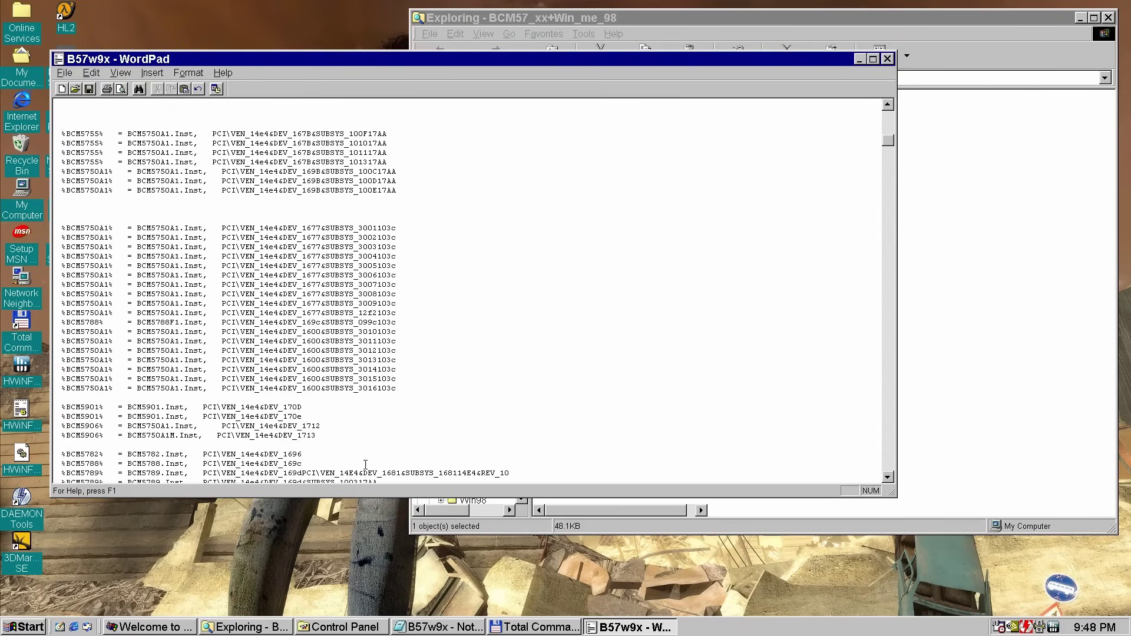
pyautogui.moveTo(399, 474); pyautogui.dragTo(515, 473)
pyautogui.hotkey('ctrl', 'v')
pyautogui.scroll(-1, 449, 470)
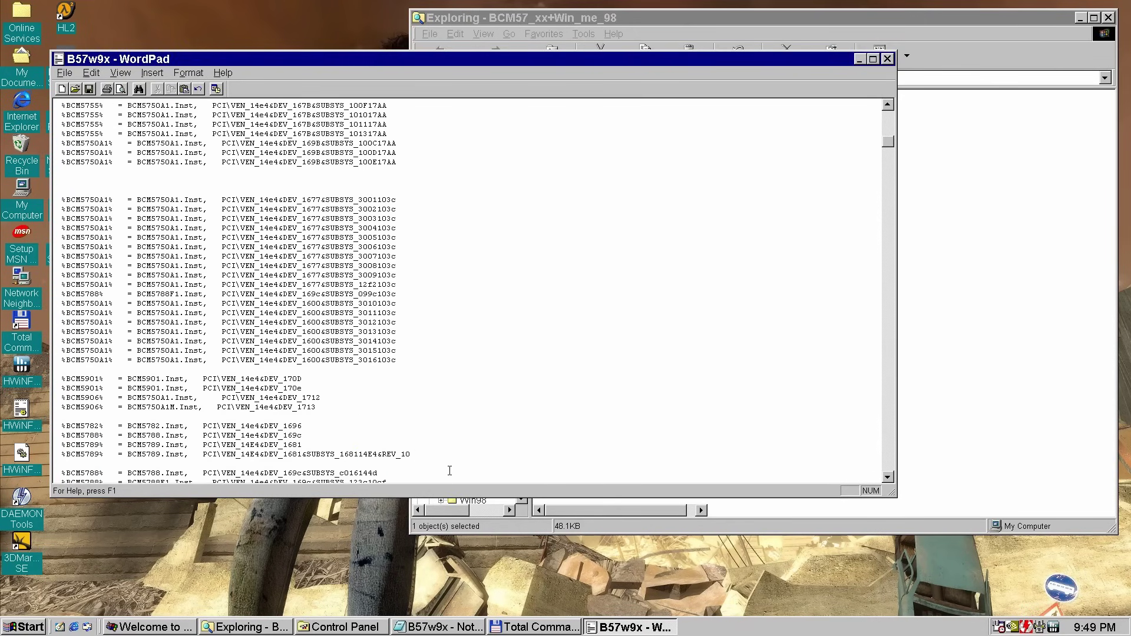
# Search the B57w9x file for '5789' and then '169d'
pyautogui.click(91, 73)
pyautogui.hotkey('ctrl', 'f')
pyautogui.press('Return')
pyautogui.press('Return')
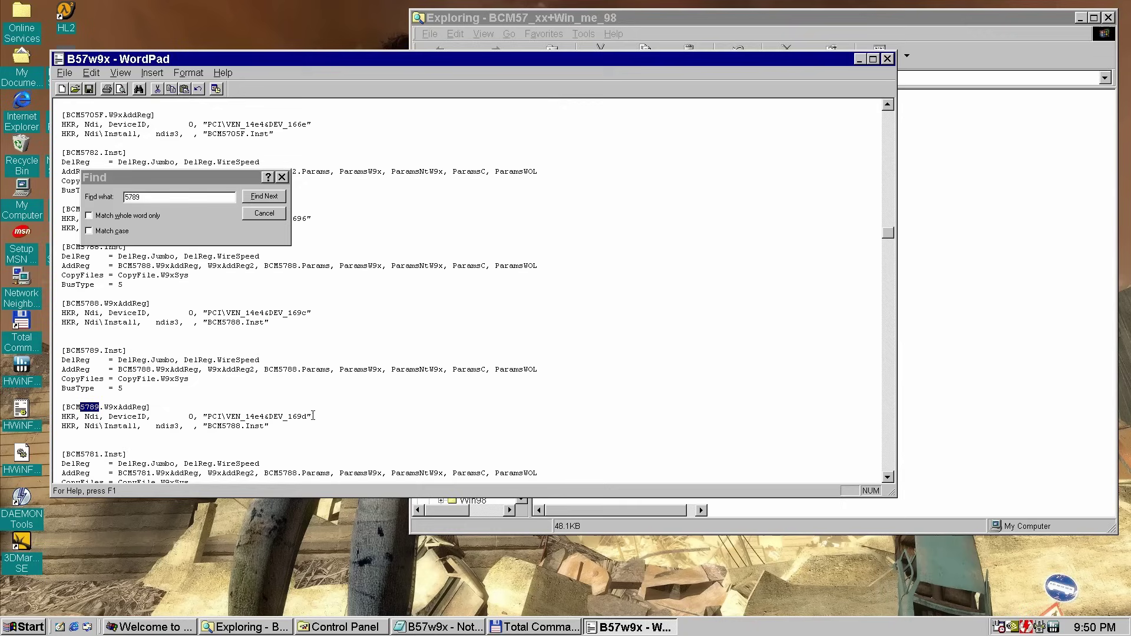
pyautogui.write('169d')
pyautogui.press('Return')
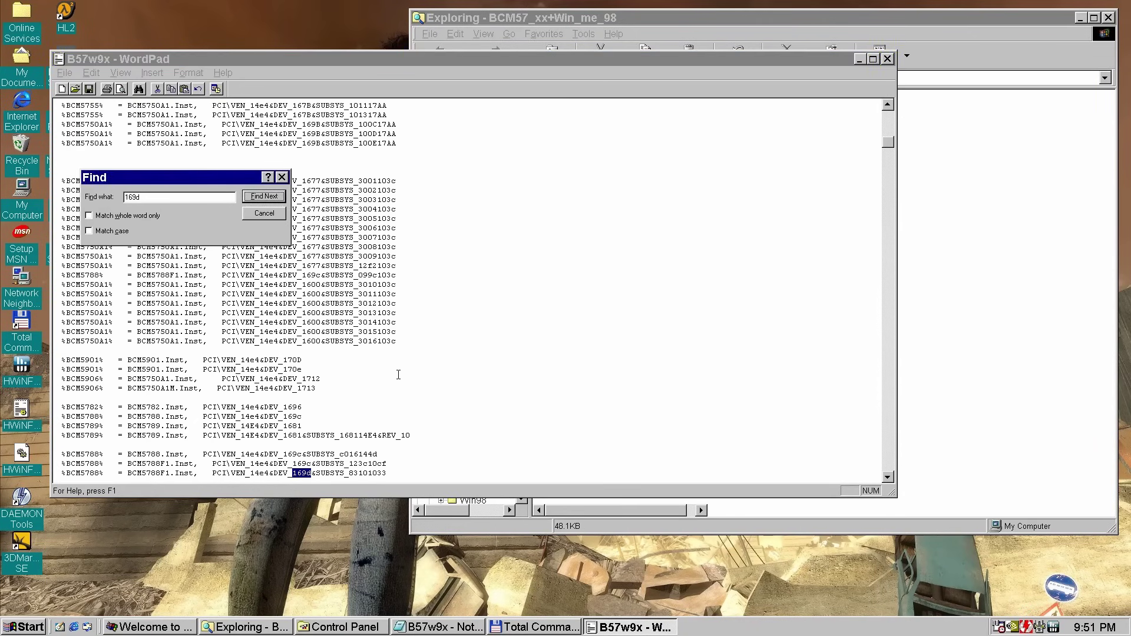
pyautogui.click(262, 214)
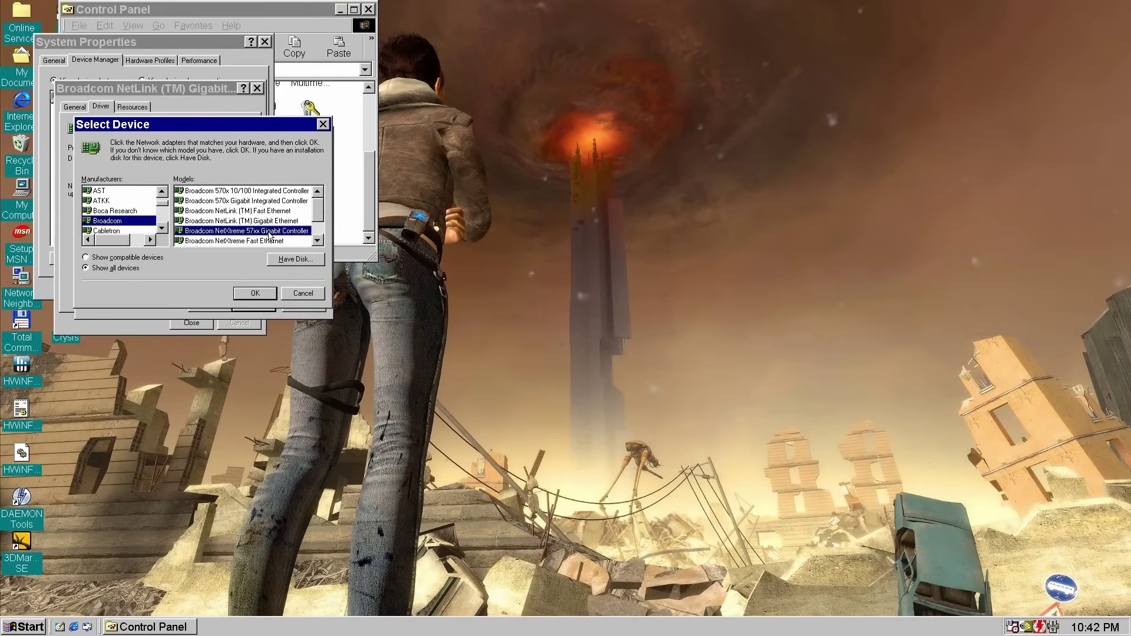
# Choose Broadcom NetXtreme 57xx Gigabit Controller in Select Device, finish setup, and accept the restart
pyautogui.doubleClick(269, 232)
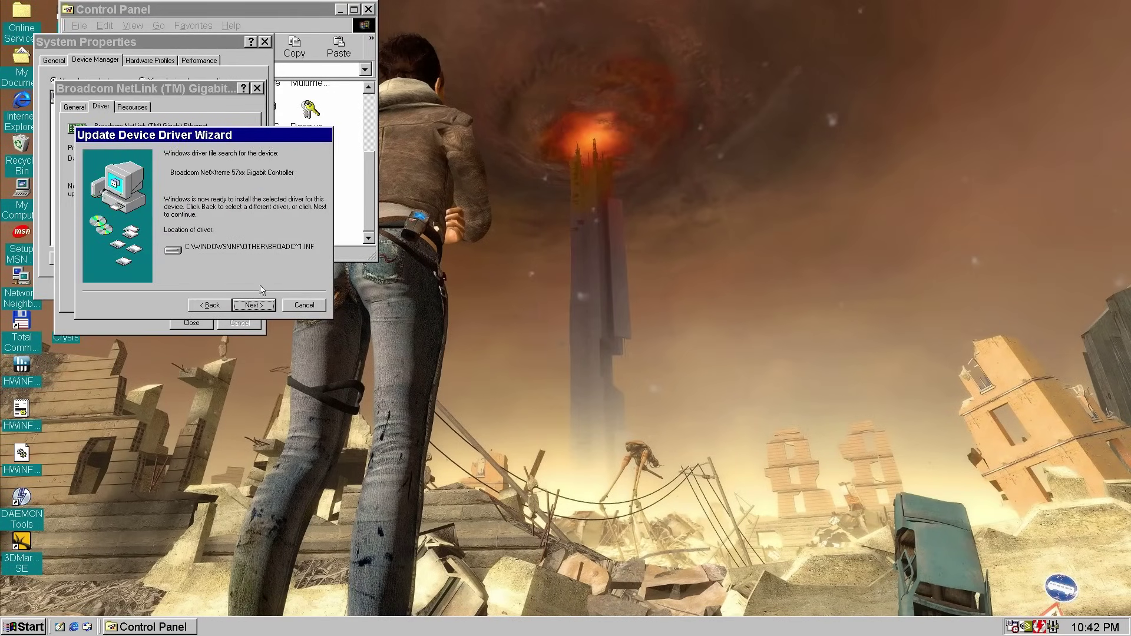
pyautogui.click(254, 305)
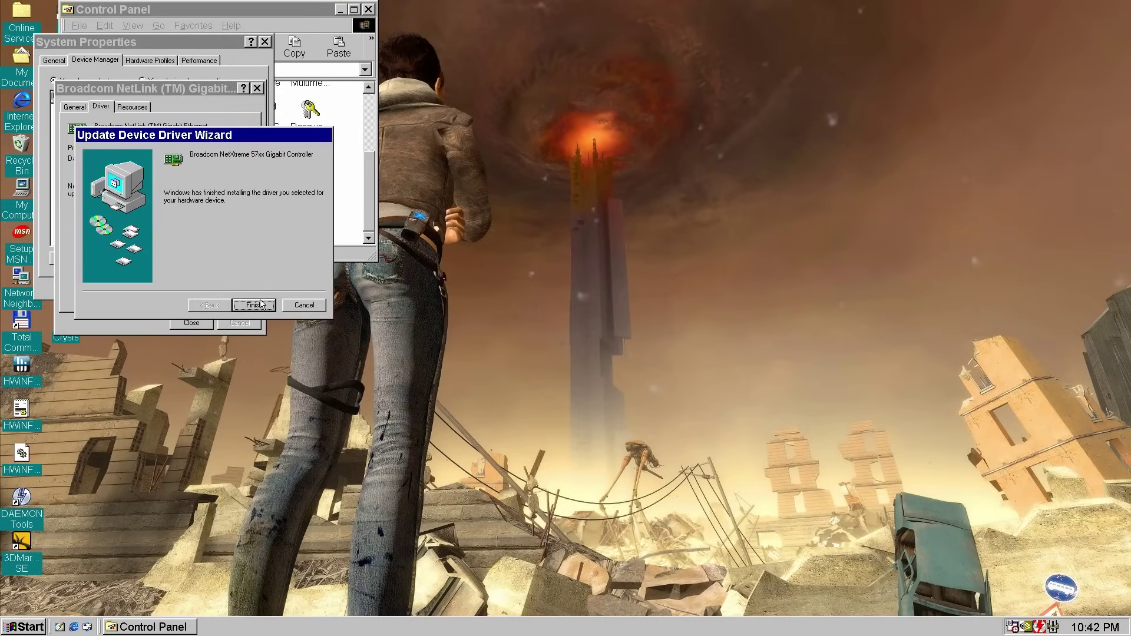
pyautogui.click(255, 306)
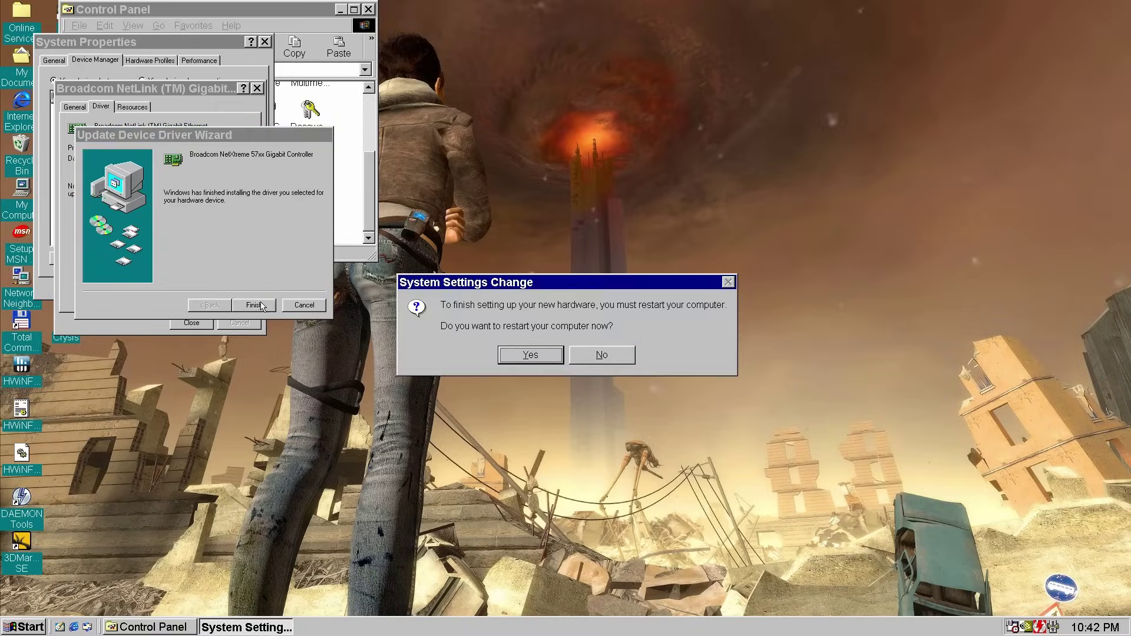
pyautogui.click(530, 355)
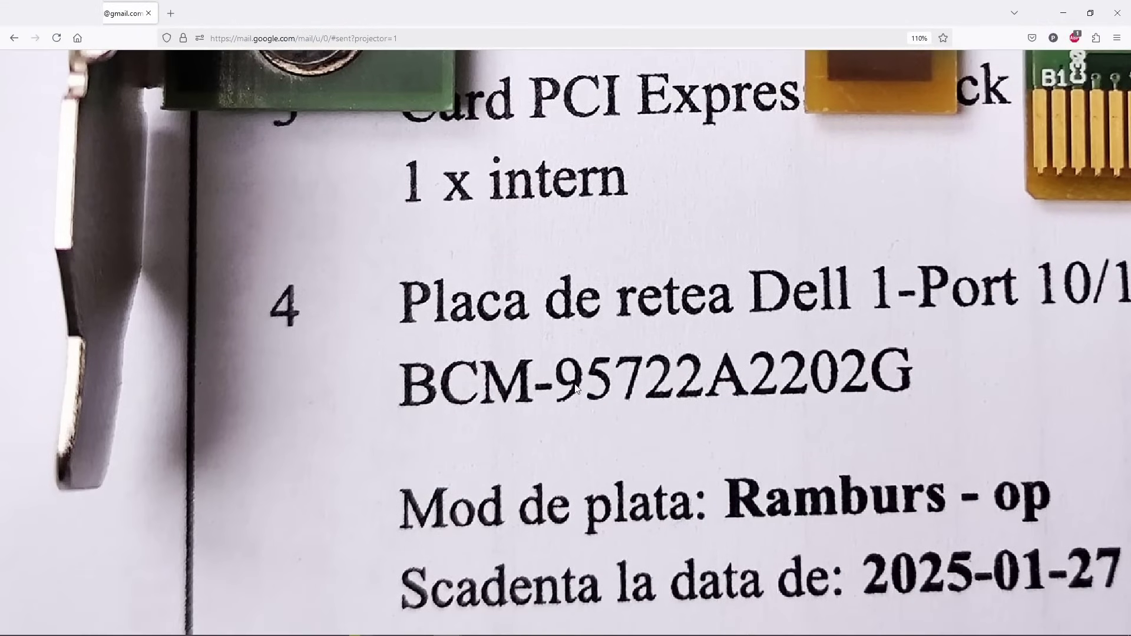
pyautogui.scroll(8, 500, 197)
pyautogui.scroll(5, 499, 196)
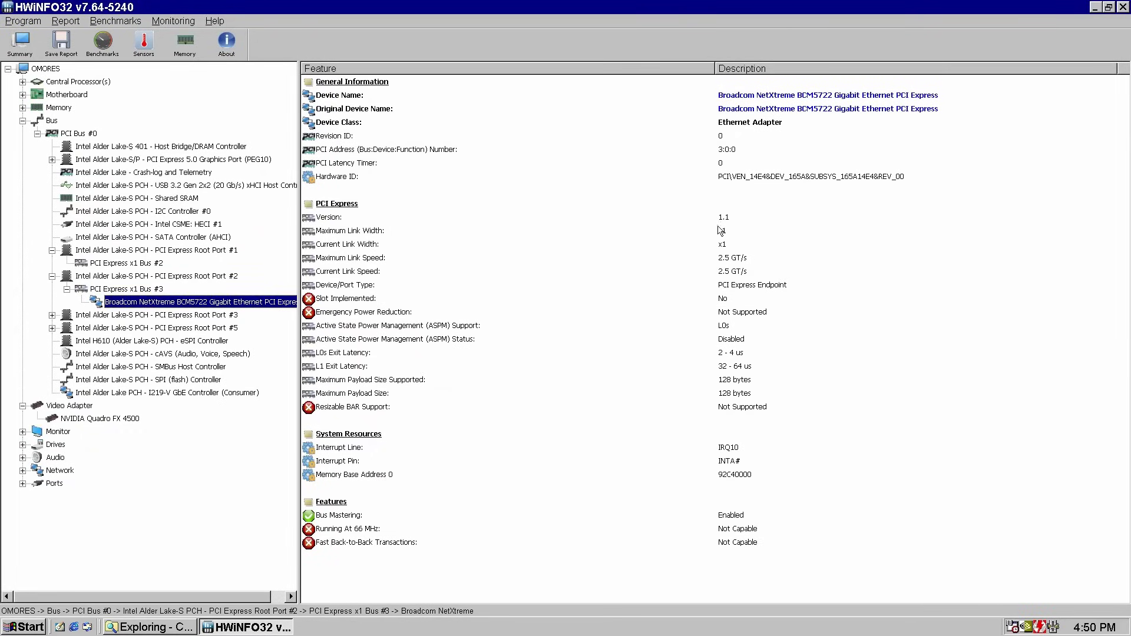
# Copy the BCM5722 Hardware ID value PCI\VEN_14E4&DEV_165A&SUBSYS_165A14E4&REV_00 with Copy Result
pyautogui.click(773, 180)
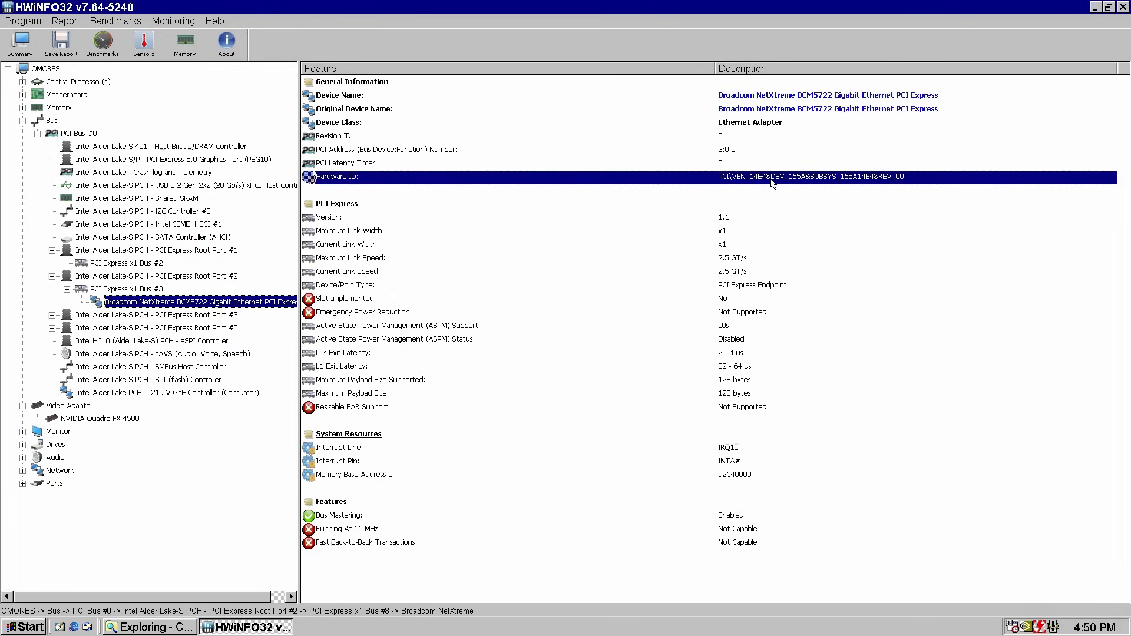
pyautogui.rightClick(773, 180)
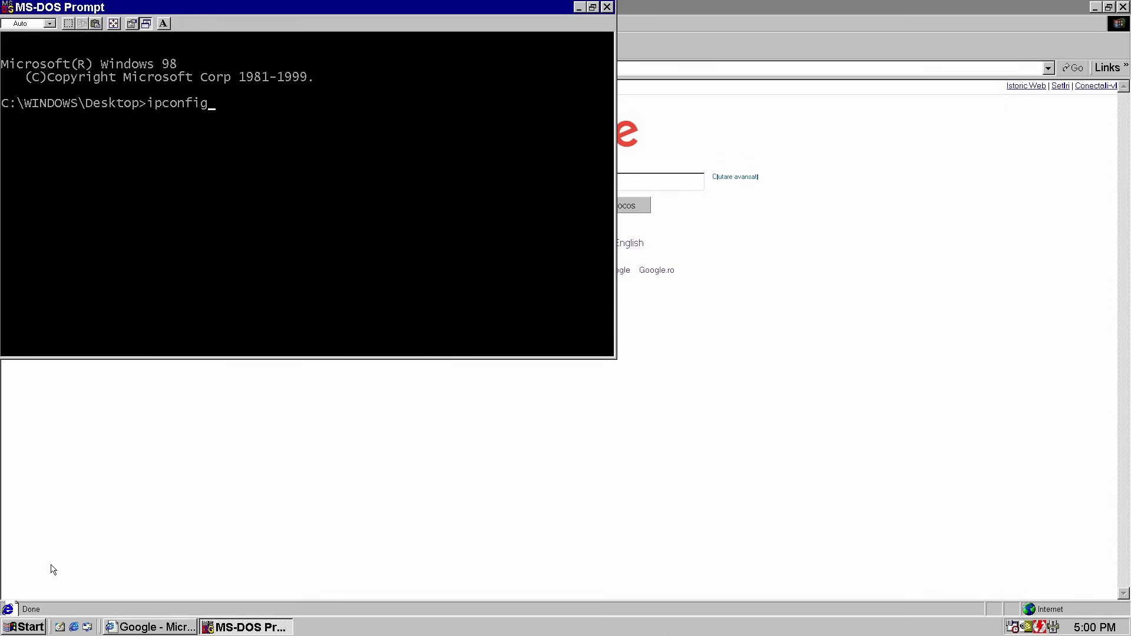
# Show the full network configuration and inspect the adapter's B57W2K.SYS driver file details
pyautogui.press('Return')
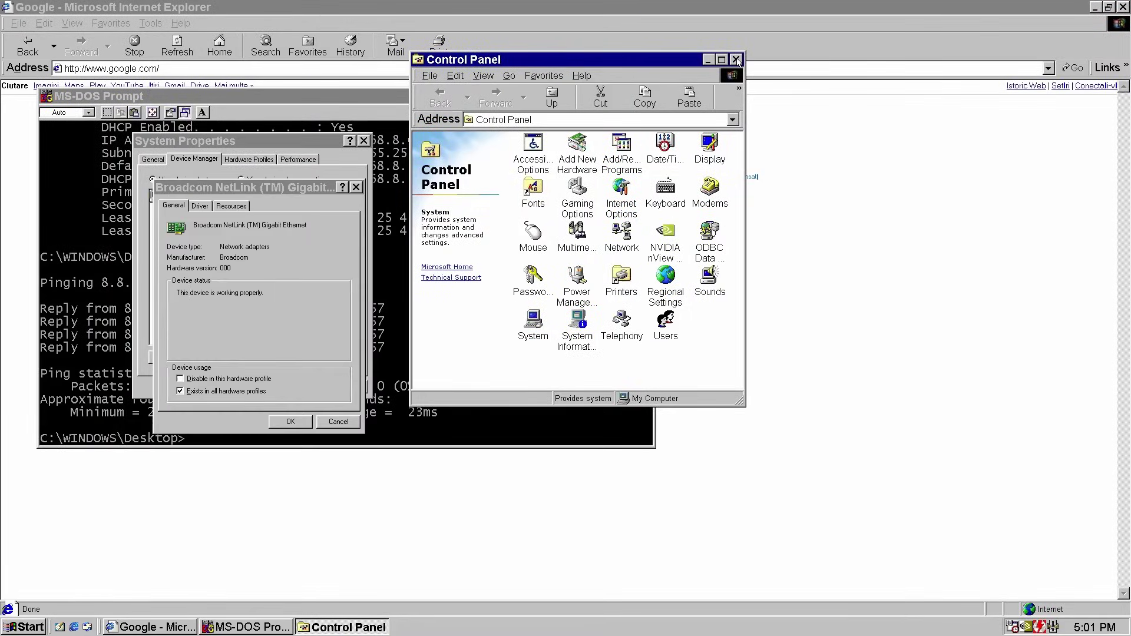
pyautogui.click(200, 206)
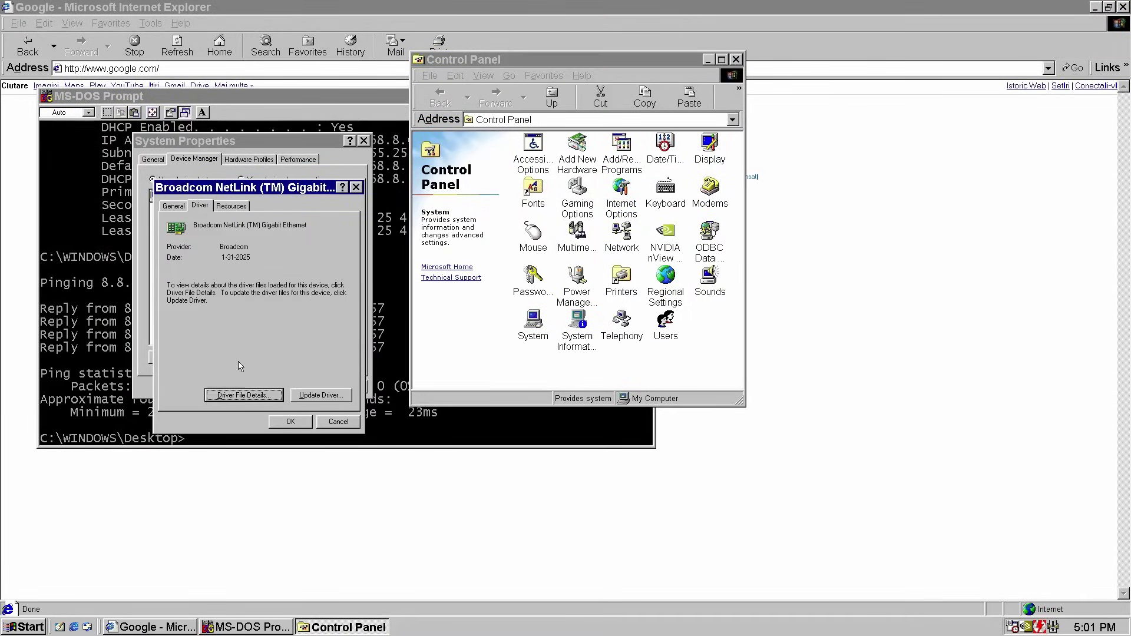
pyautogui.click(260, 396)
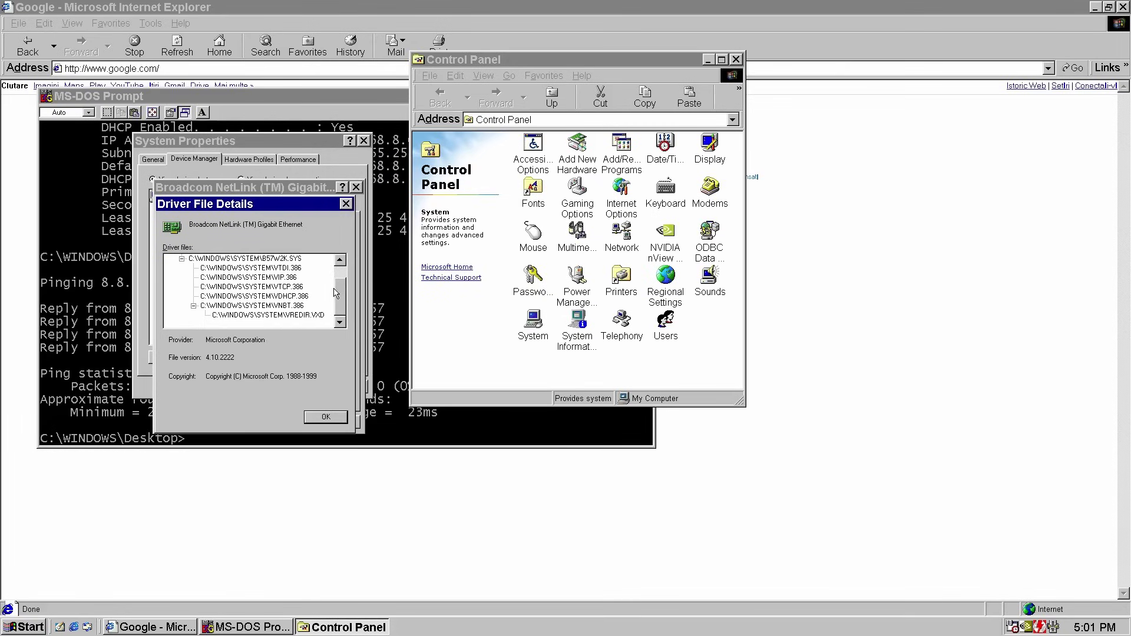
pyautogui.click(284, 277)
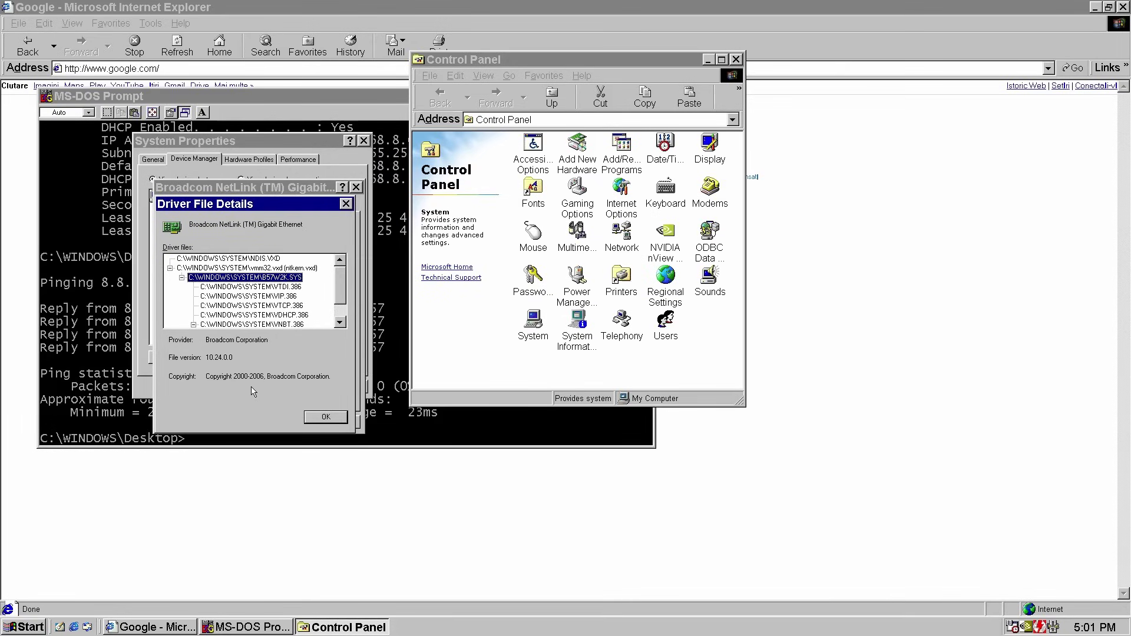
# Close the driver file details and adapter properties, then open the q2servers.com result
pyautogui.moveTo(297, 205); pyautogui.dragTo(362, 180)
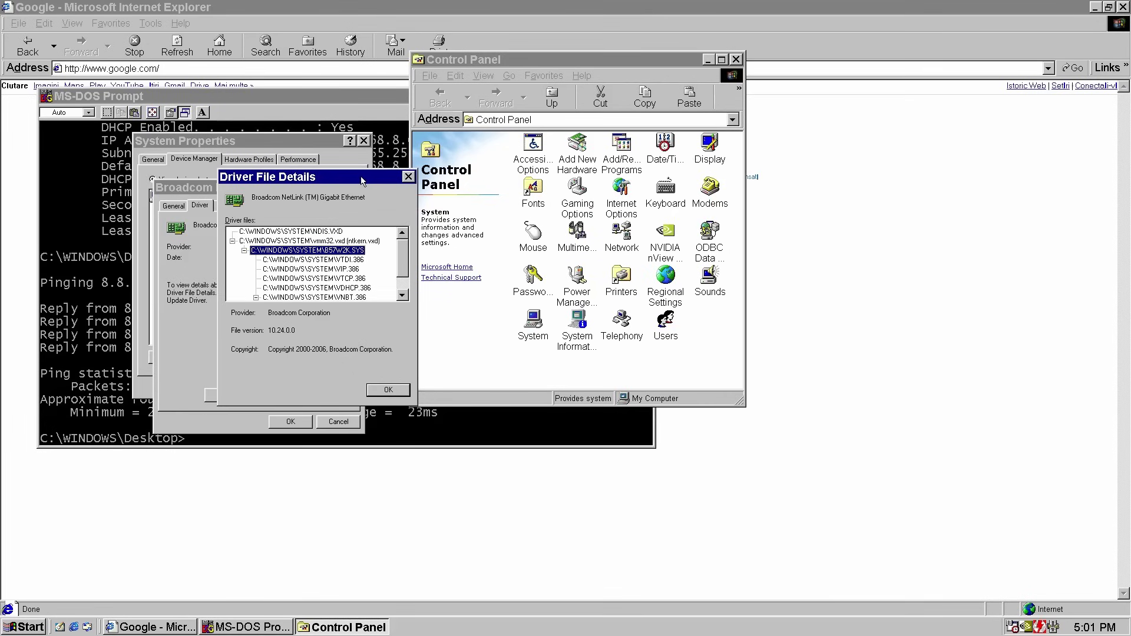
pyautogui.click(387, 390)
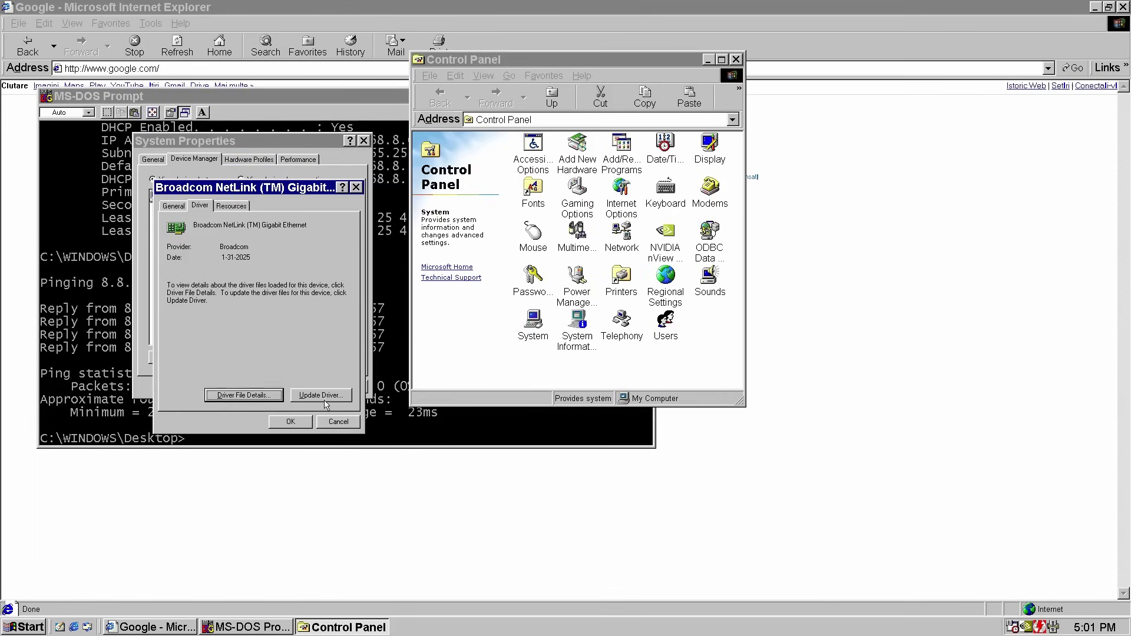
pyautogui.click(291, 422)
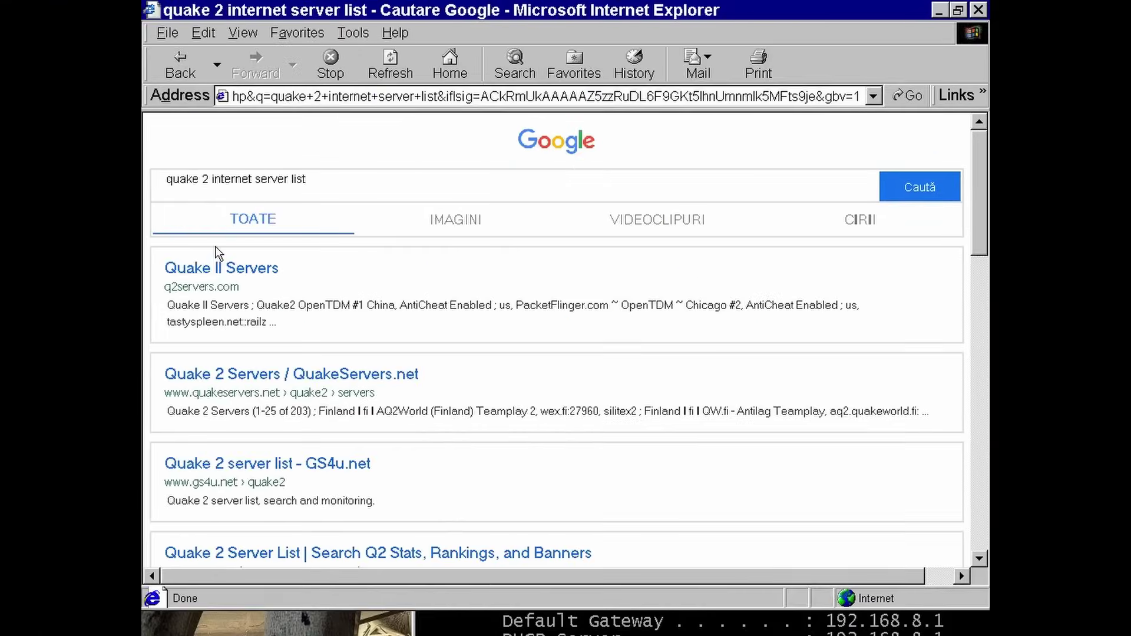
pyautogui.click(222, 268)
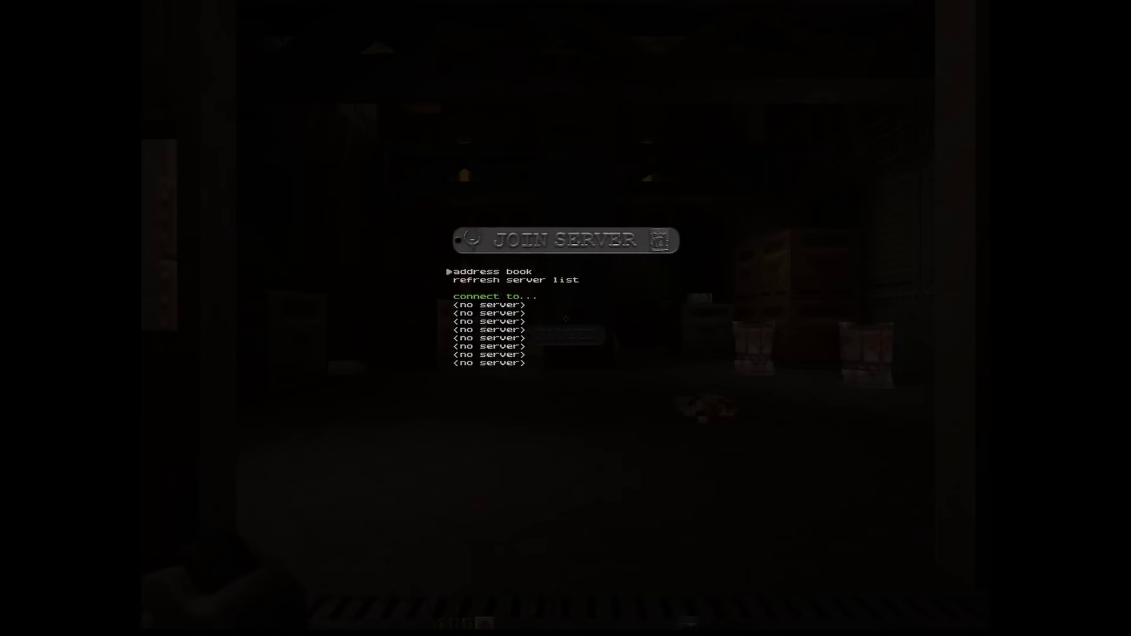
# Refresh the Quake II server list, join QuakeTown, and walk into the registration portal
pyautogui.press('Down')
pyautogui.press('Return')
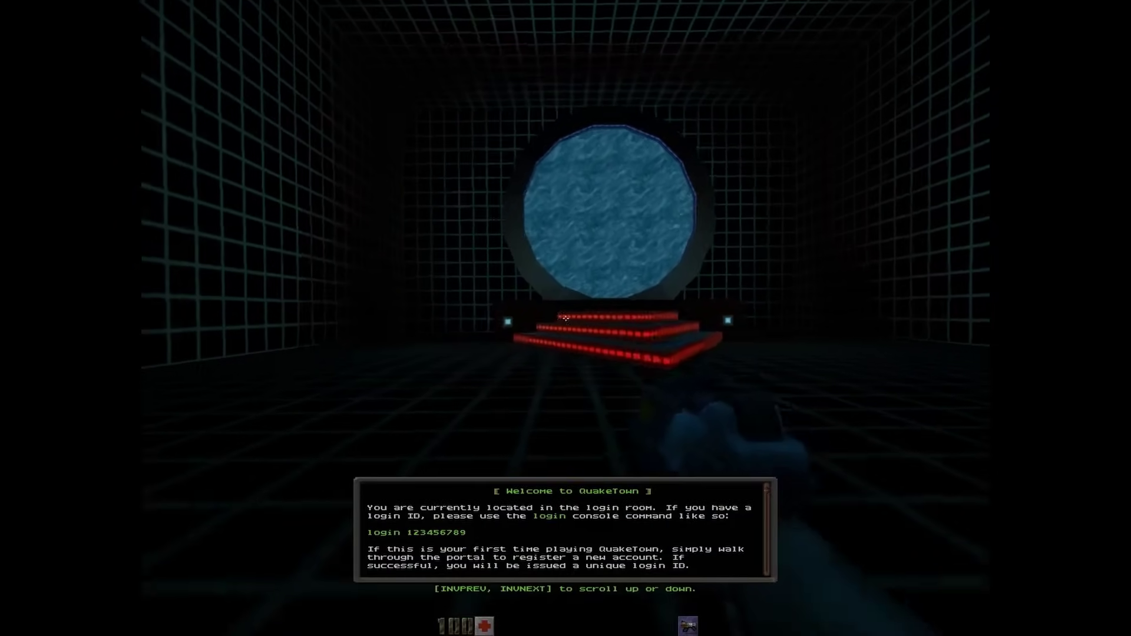
pyautogui.press('w')
pyautogui.press('w')
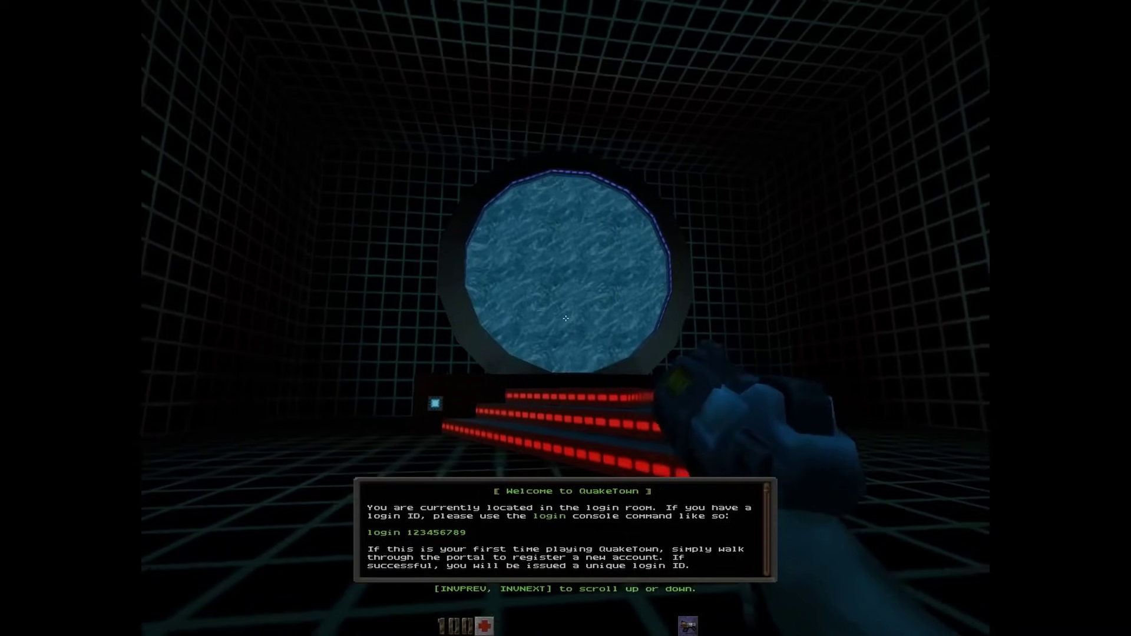
pyautogui.press('w')
pyautogui.press('w')
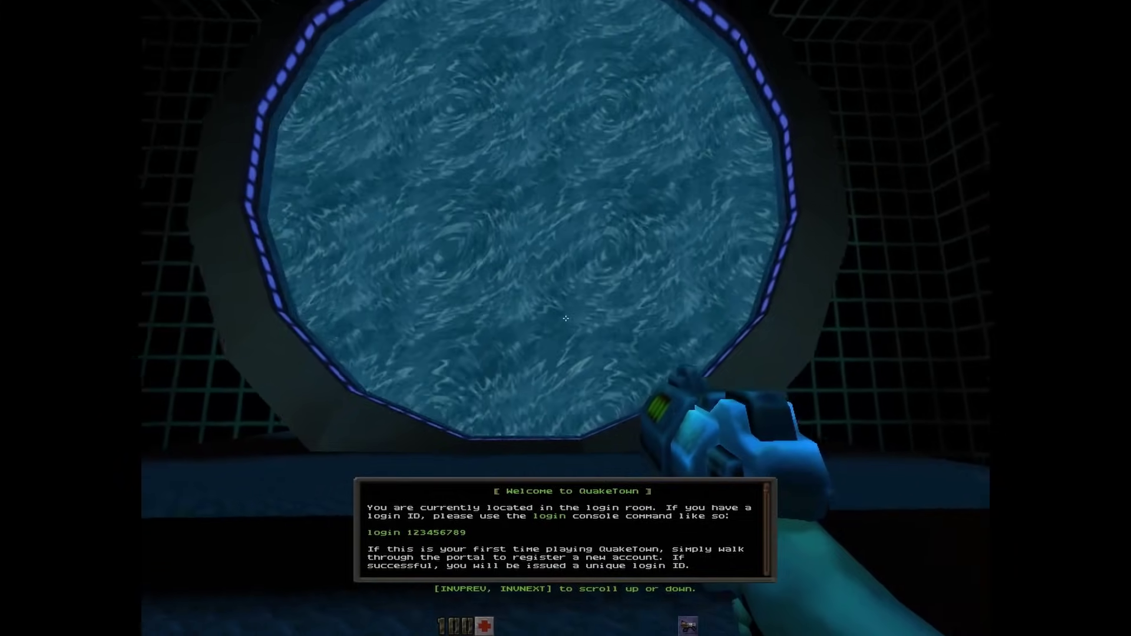
pyautogui.press('w')
pyautogui.press('w')
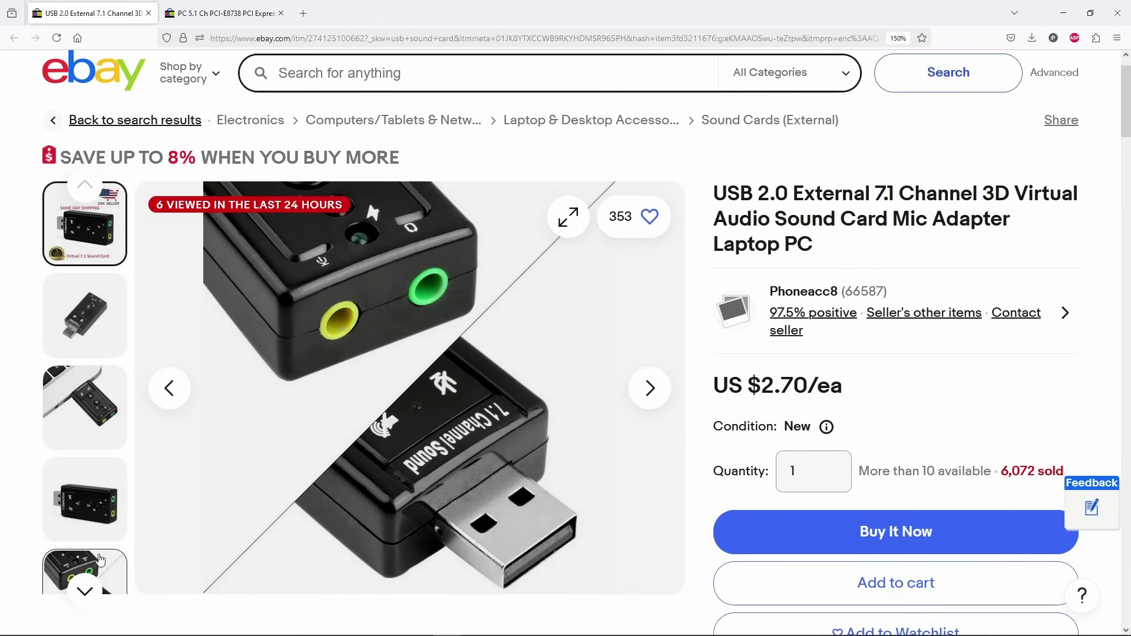
# Switch Firefox to the PC 5.1 Ch PCI-E8738 sound card listing
pyautogui.click(215, 14)
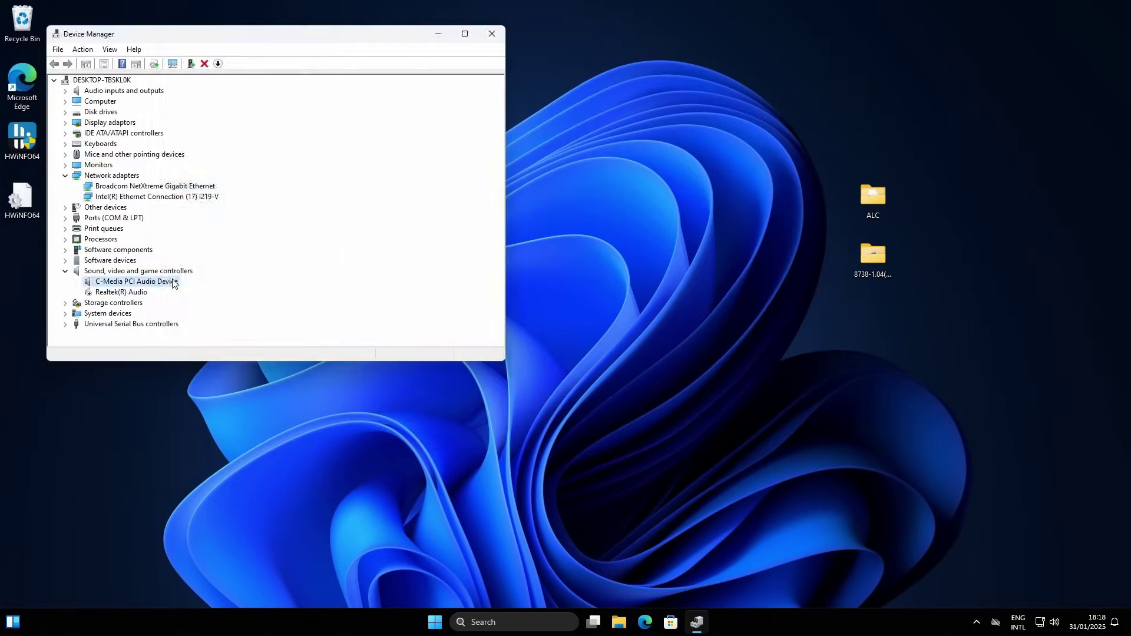
# Review the C-Media PCI Audio Device's resources, I/O range, IRQ and driver details
pyautogui.click(230, 83)
pyautogui.click(283, 84)
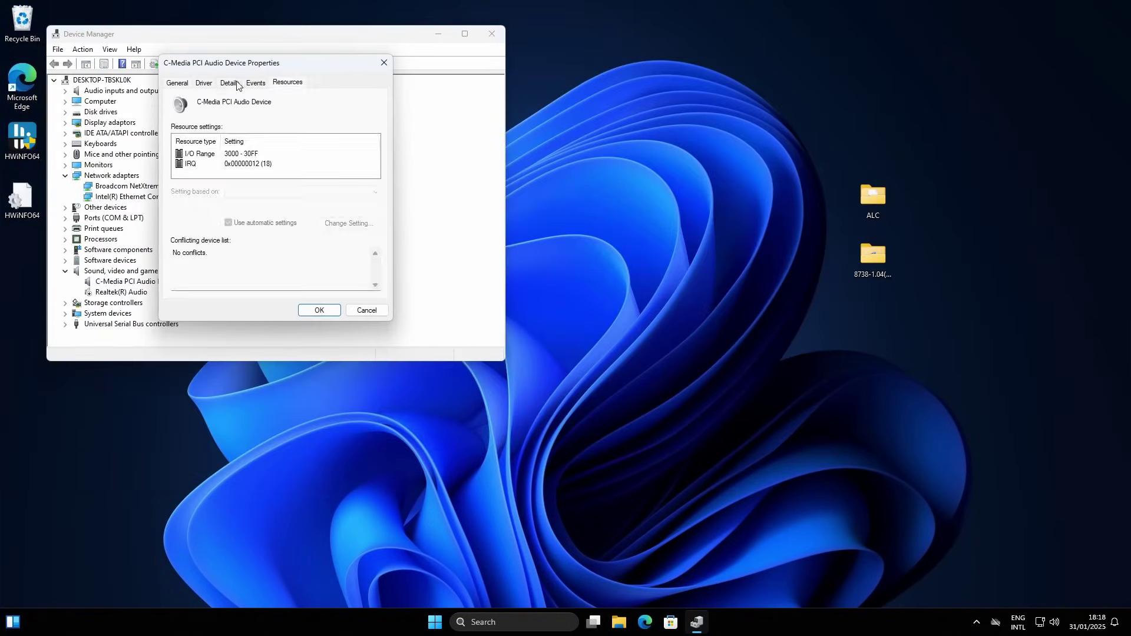
pyautogui.click(204, 83)
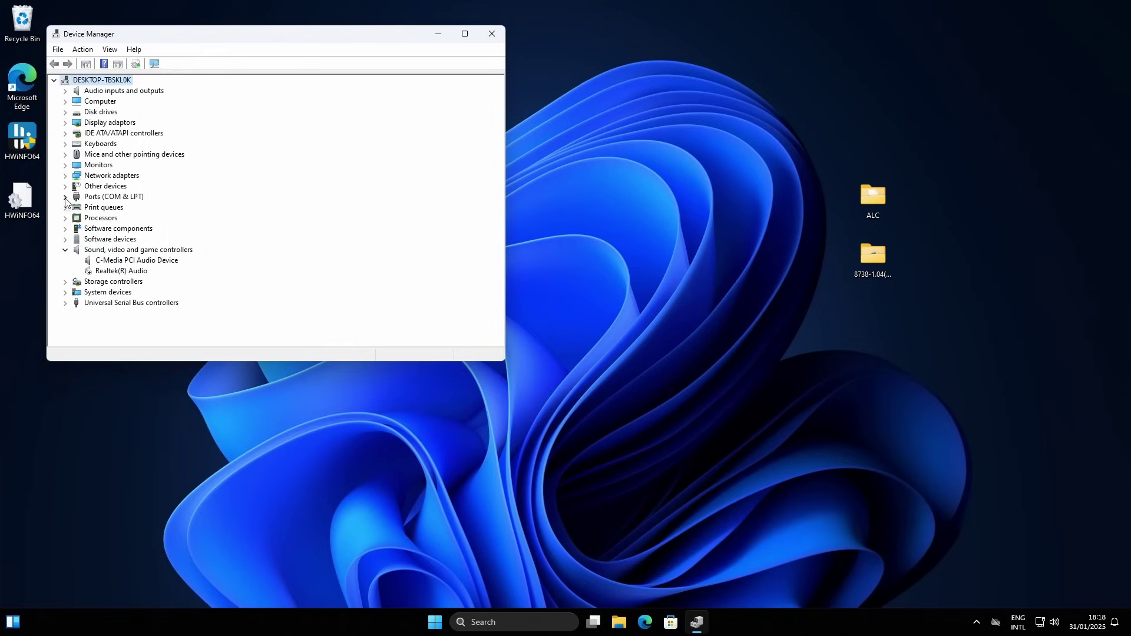
# Expand Network adapters and open the Broadcom NetXtreme adapter's properties
pyautogui.click(64, 176)
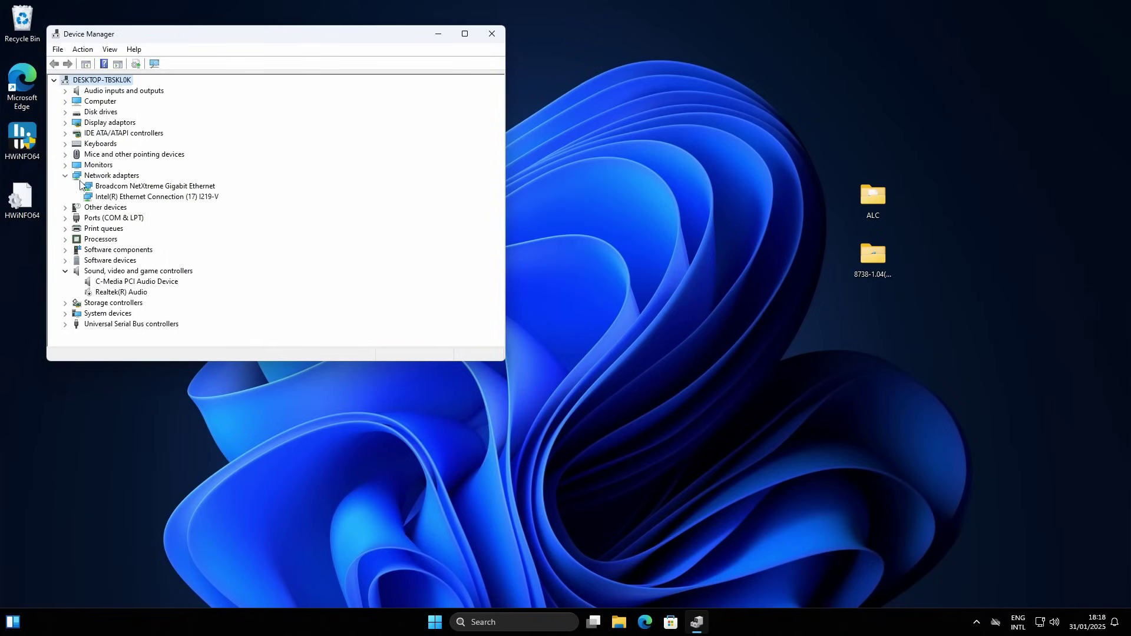
pyautogui.doubleClick(133, 187)
pyautogui.click(251, 94)
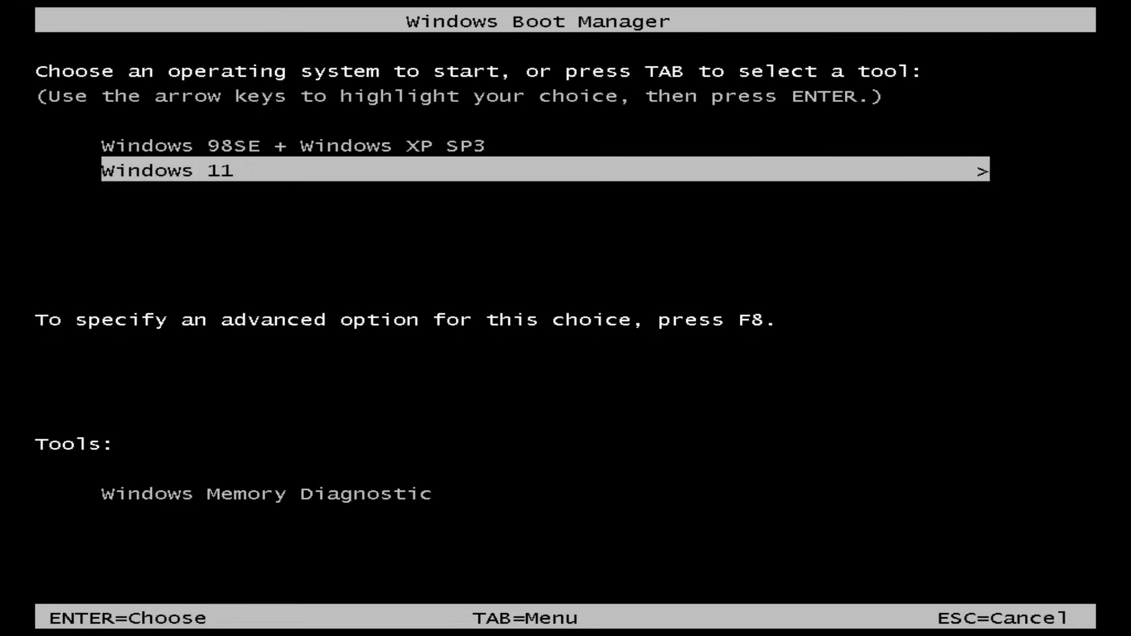
# Boot Windows 98SE + Windows XP SP3 and install the Quadro FX 4500 driver despite the logo warning
pyautogui.press('Up')
pyautogui.press('Return')
pyautogui.press('Return')
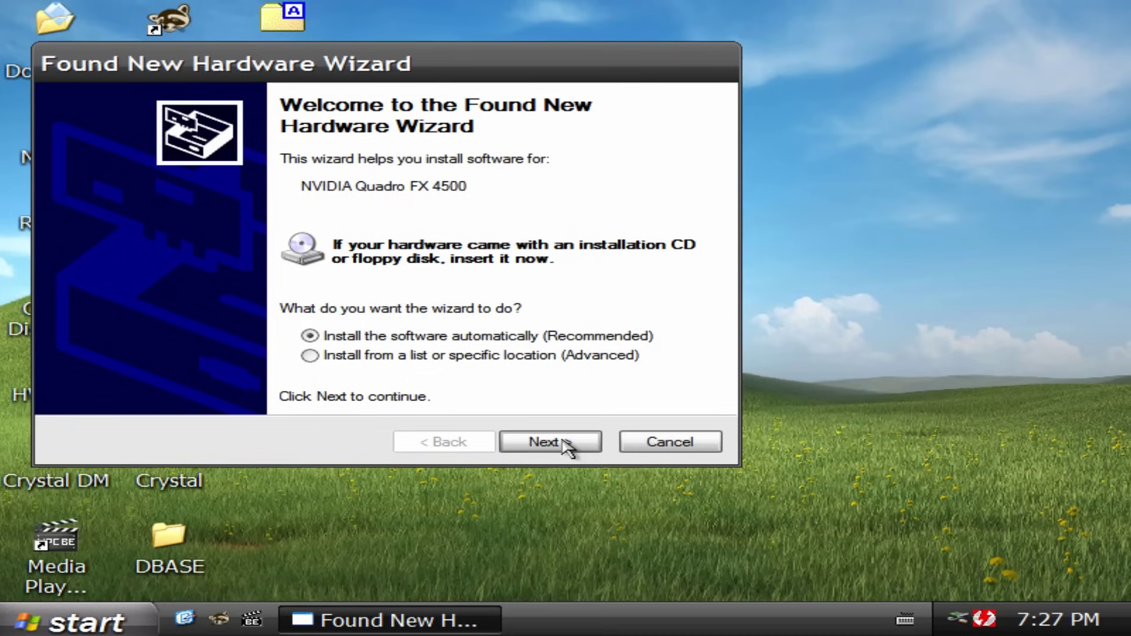
pyautogui.click(568, 445)
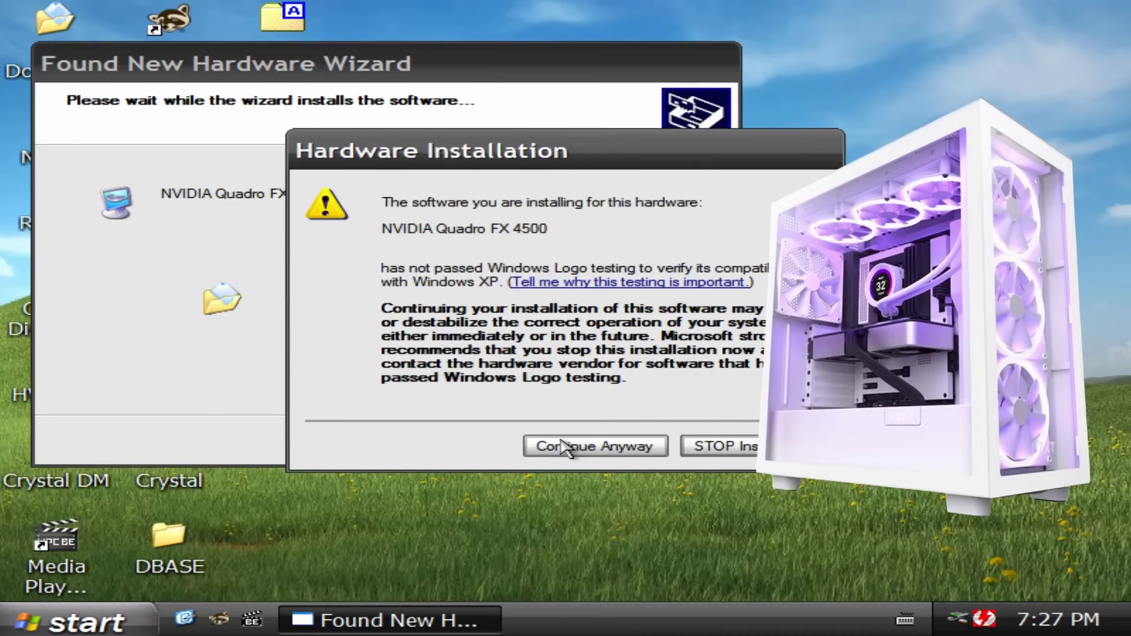
pyautogui.click(573, 447)
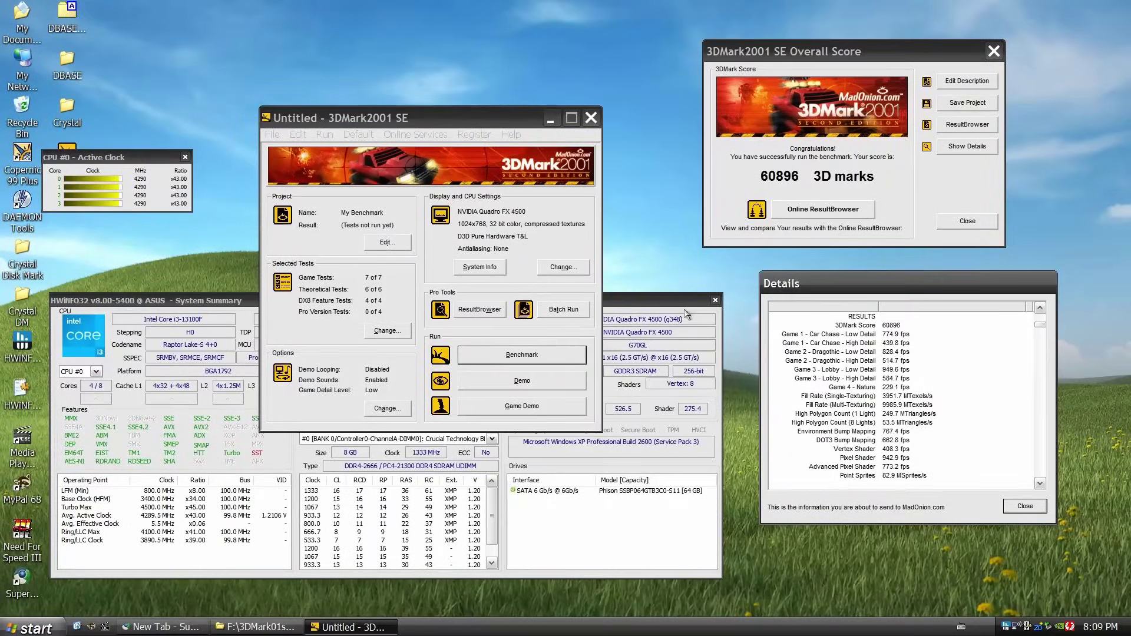
pyautogui.click(677, 301)
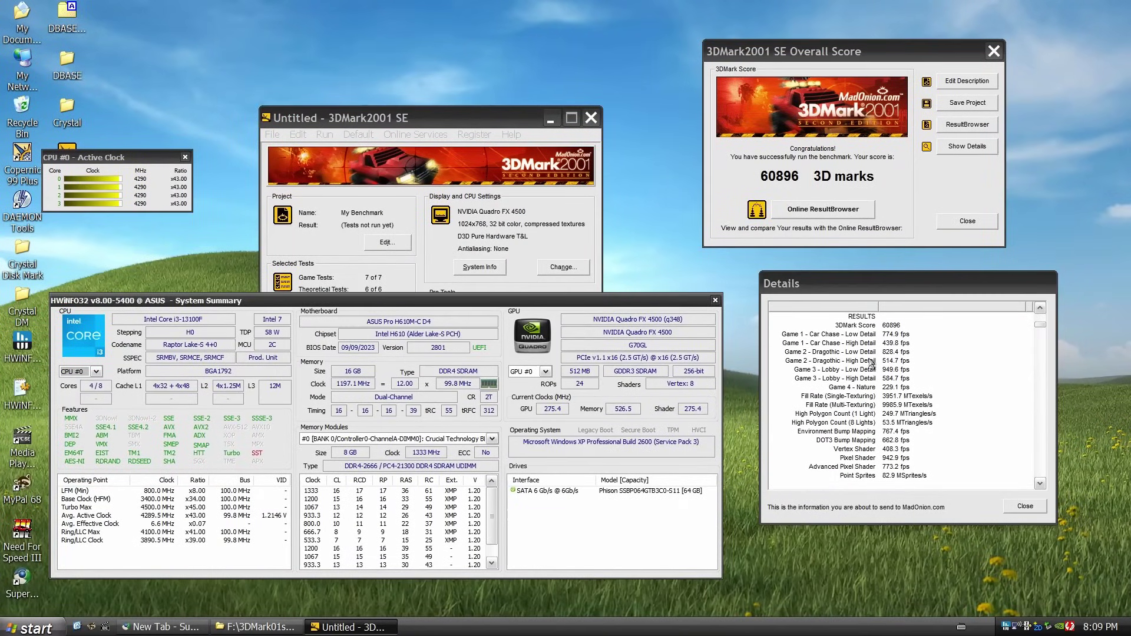
pyautogui.click(1038, 486)
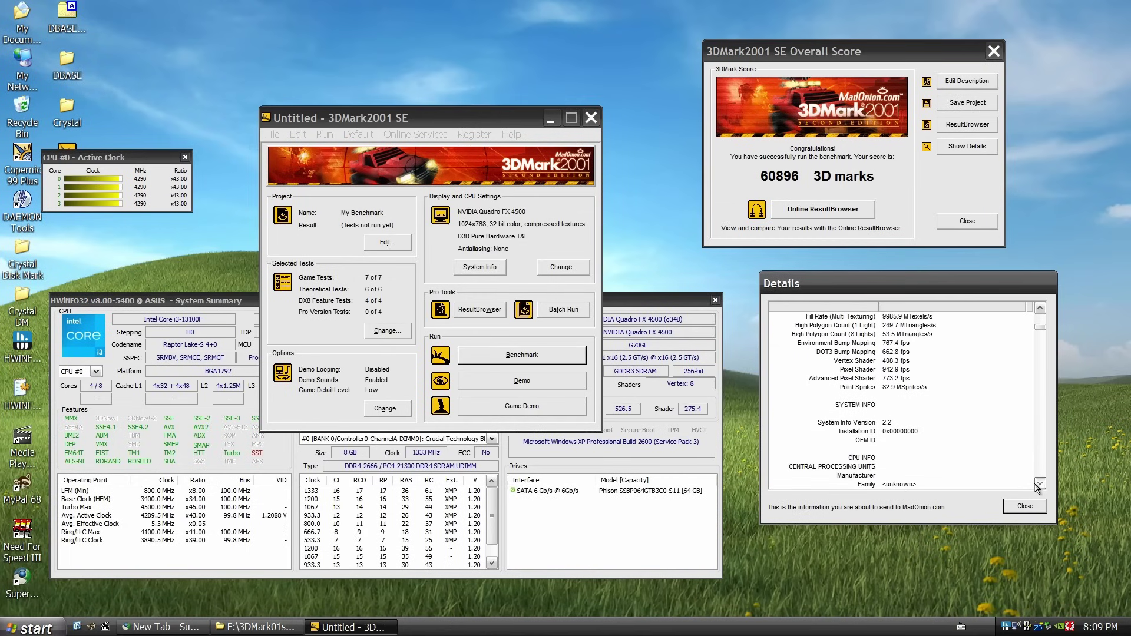
pyautogui.click(1040, 309)
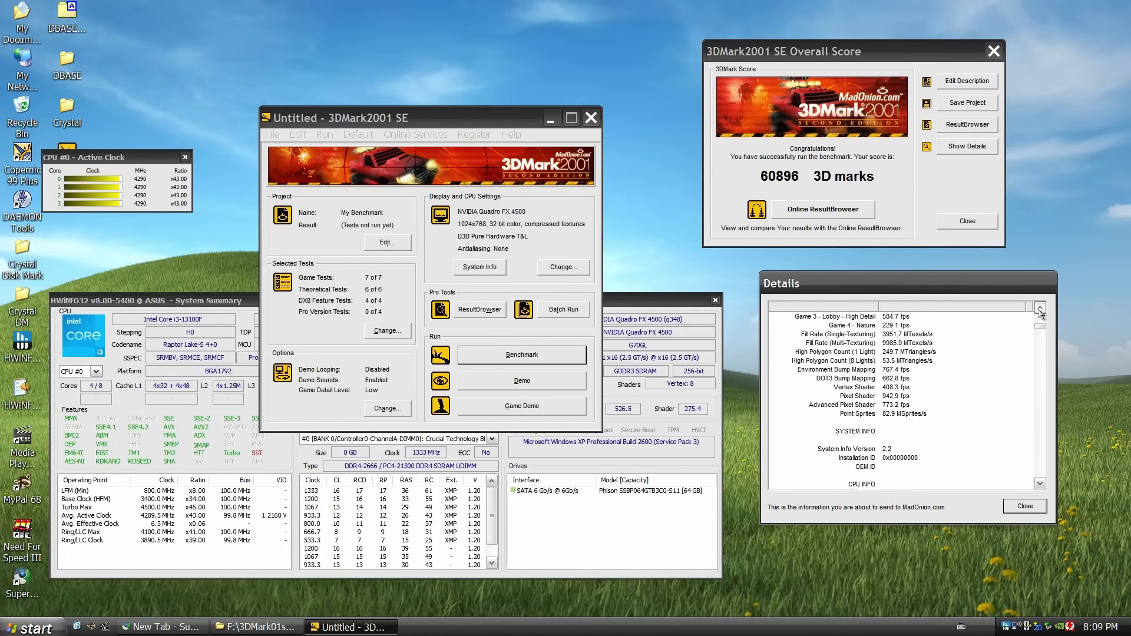